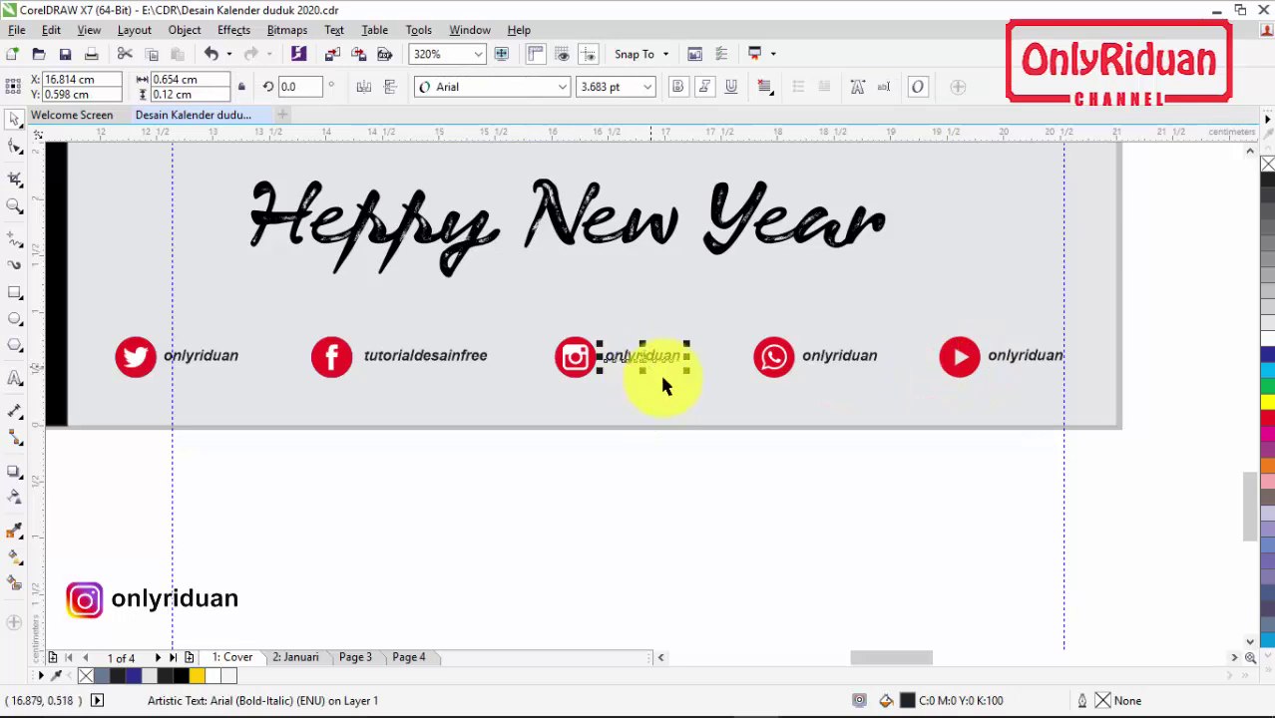
Step: Examine the social media handles and the 2020 title text on the cover page
click(856, 356)
scroll(850, 361, down, 2)
scroll(850, 362, down, 2)
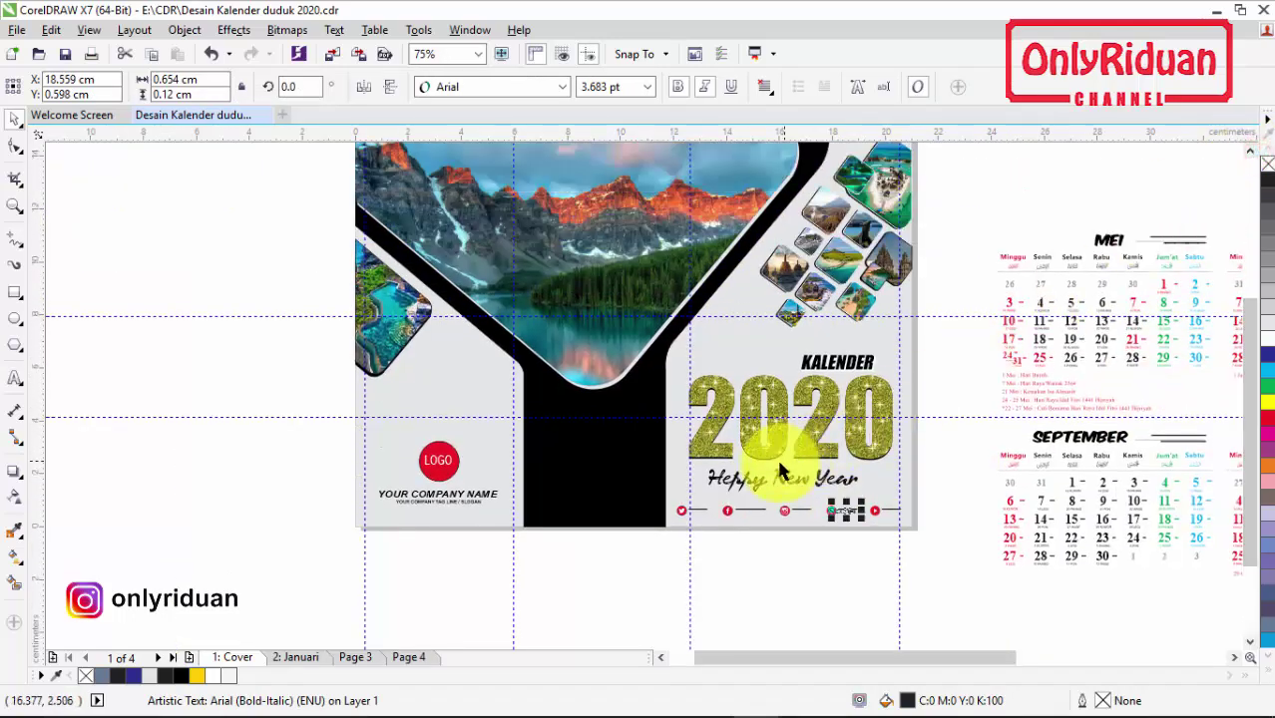
scroll(781, 447, up, 2)
click(775, 373)
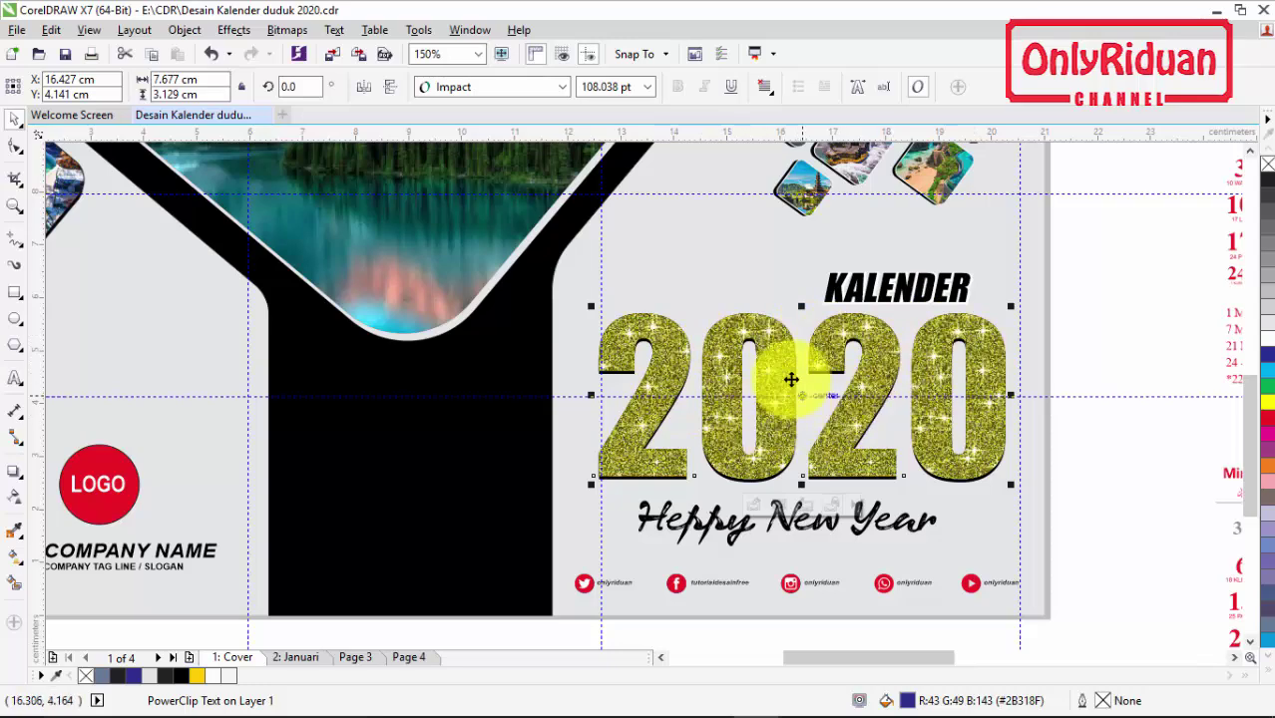
scroll(788, 367, down, 2)
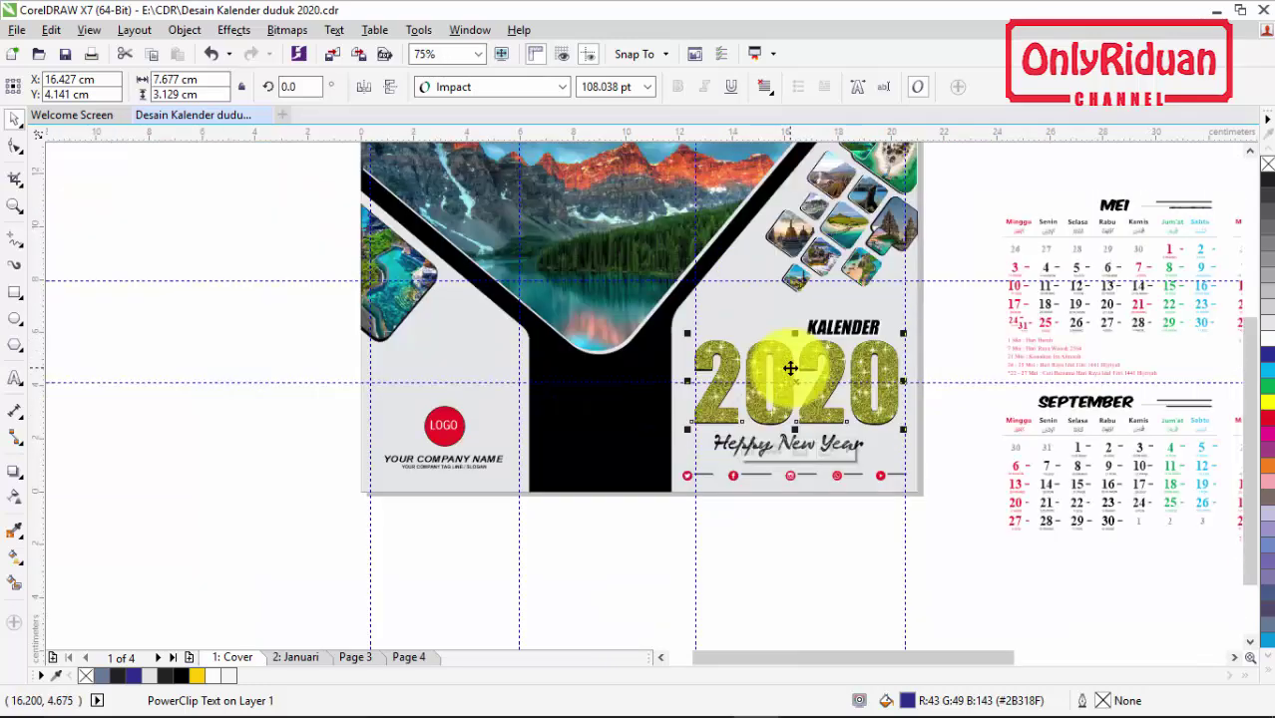
click(1249, 157)
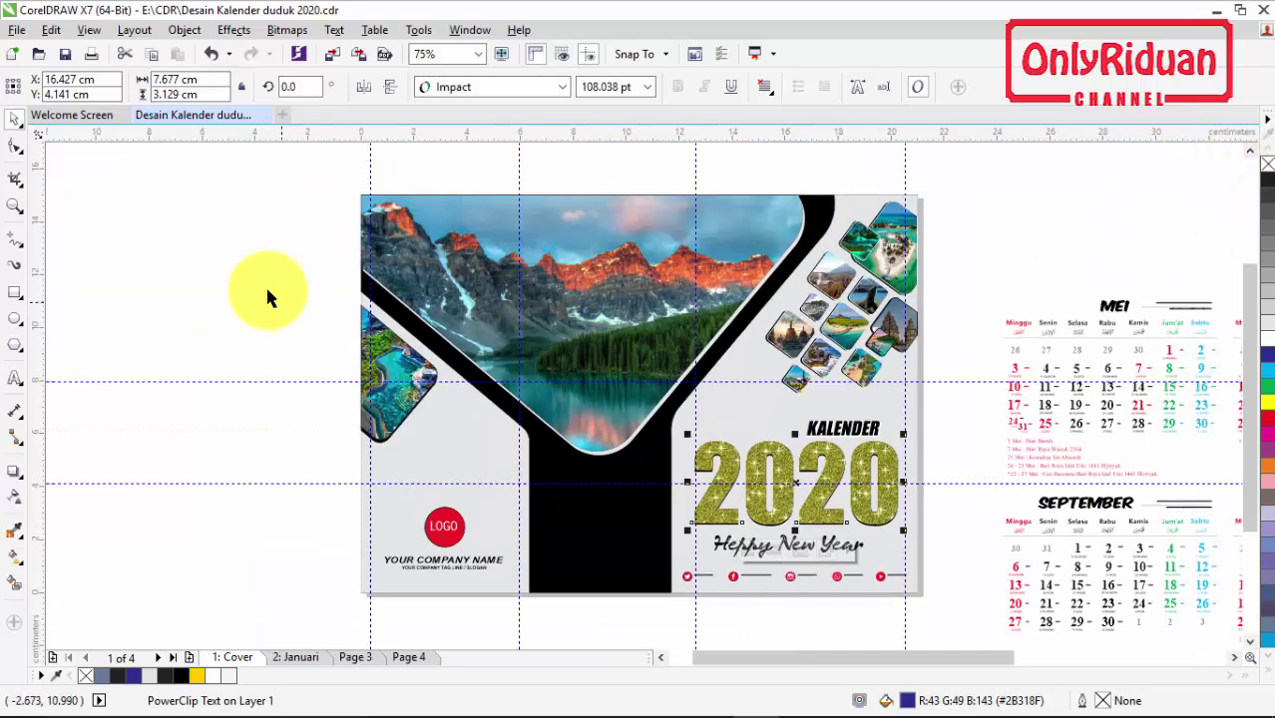
Step: Import the volcano photo "images" onto the cover page and size it to about 17.5 × 13.1 cm
click(17, 30)
click(73, 317)
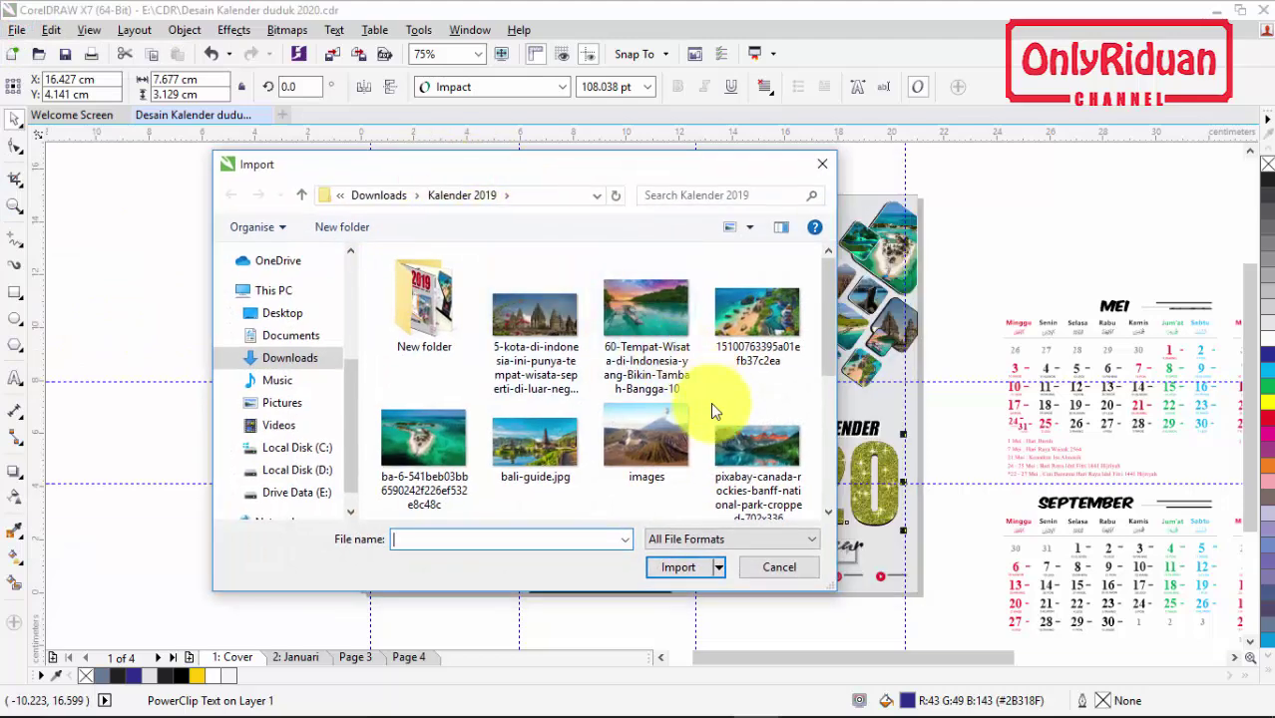
click(629, 431)
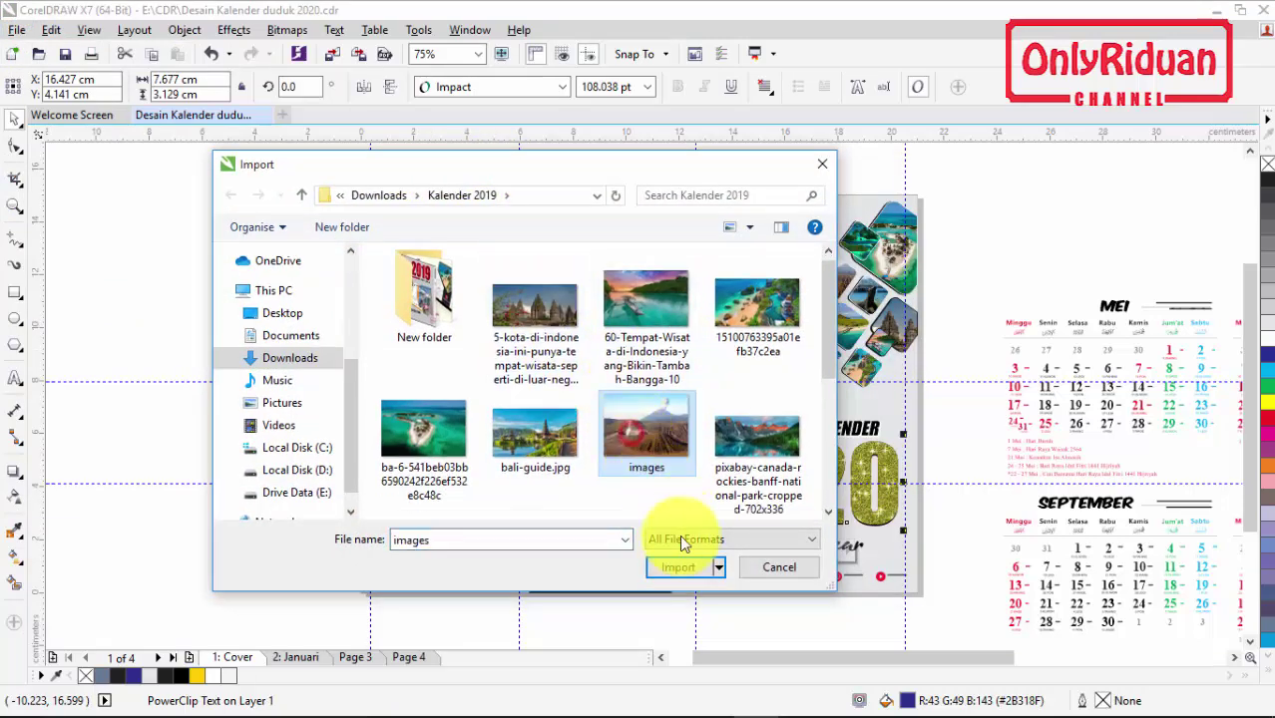
click(674, 569)
drag(329, 161, 868, 519)
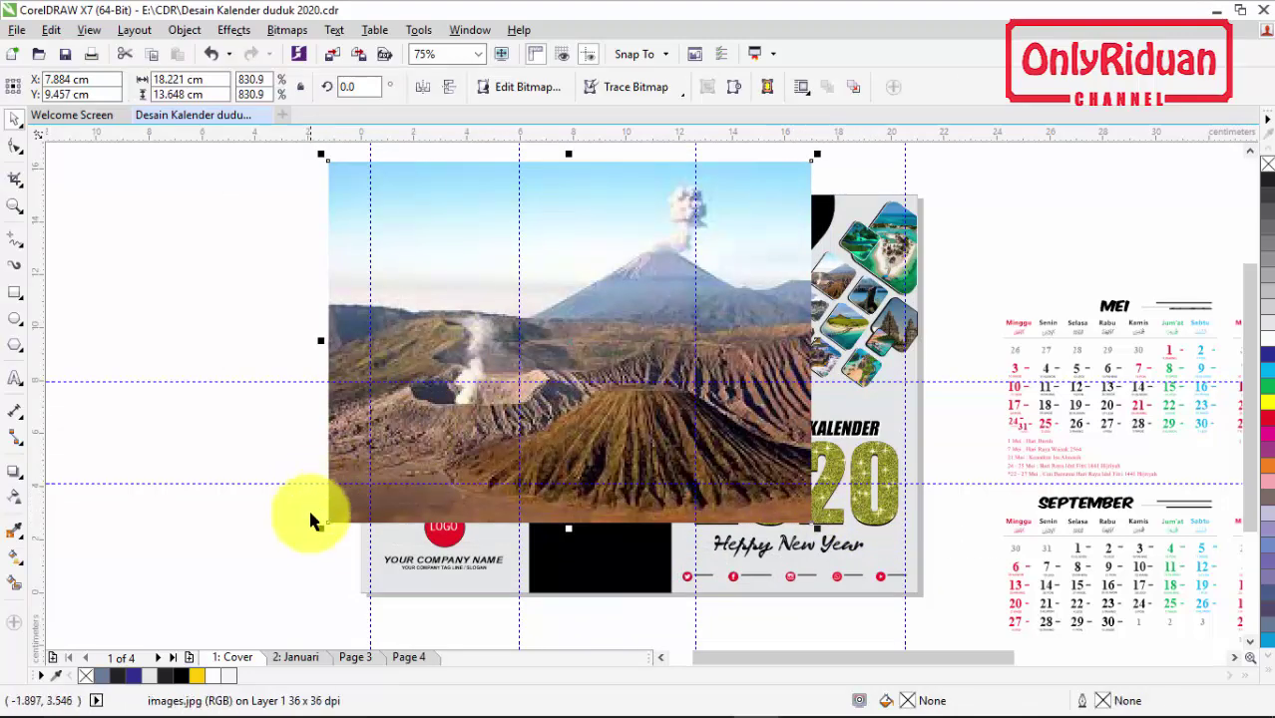
drag(322, 529, 340, 513)
Step: Move the volcano photo off the page and PowerClip it inside the cover's large main picture frame
click(17, 118)
drag(529, 205, 226, 412)
right_click(225, 412)
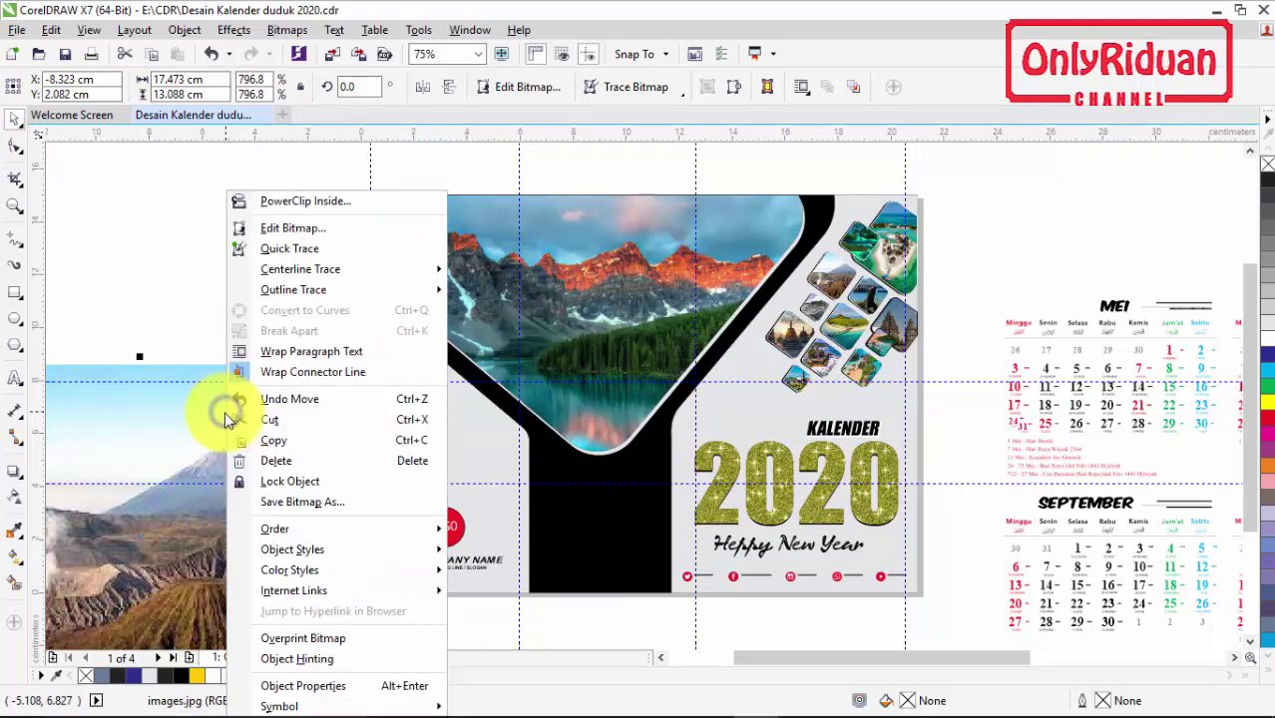
click(291, 204)
click(525, 255)
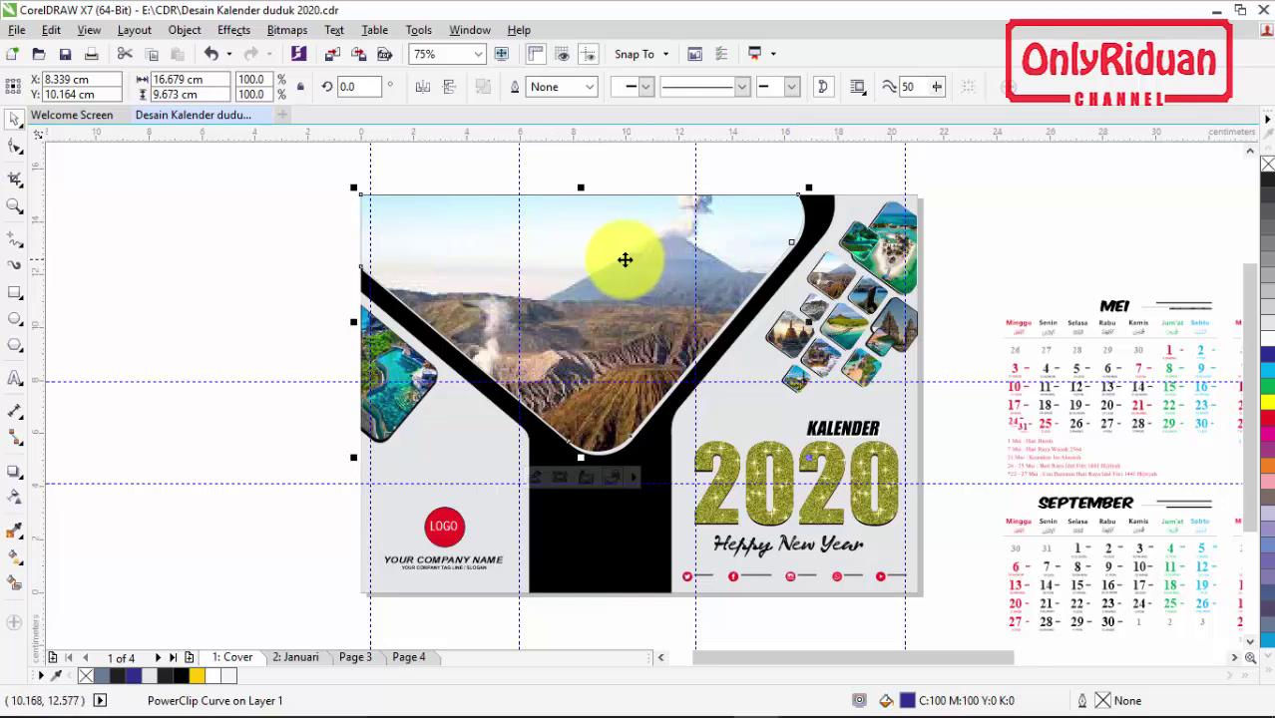
Step: Edit the main frame's PowerClip contents and shift the volcano photo to fill the frame outline
right_click(611, 253)
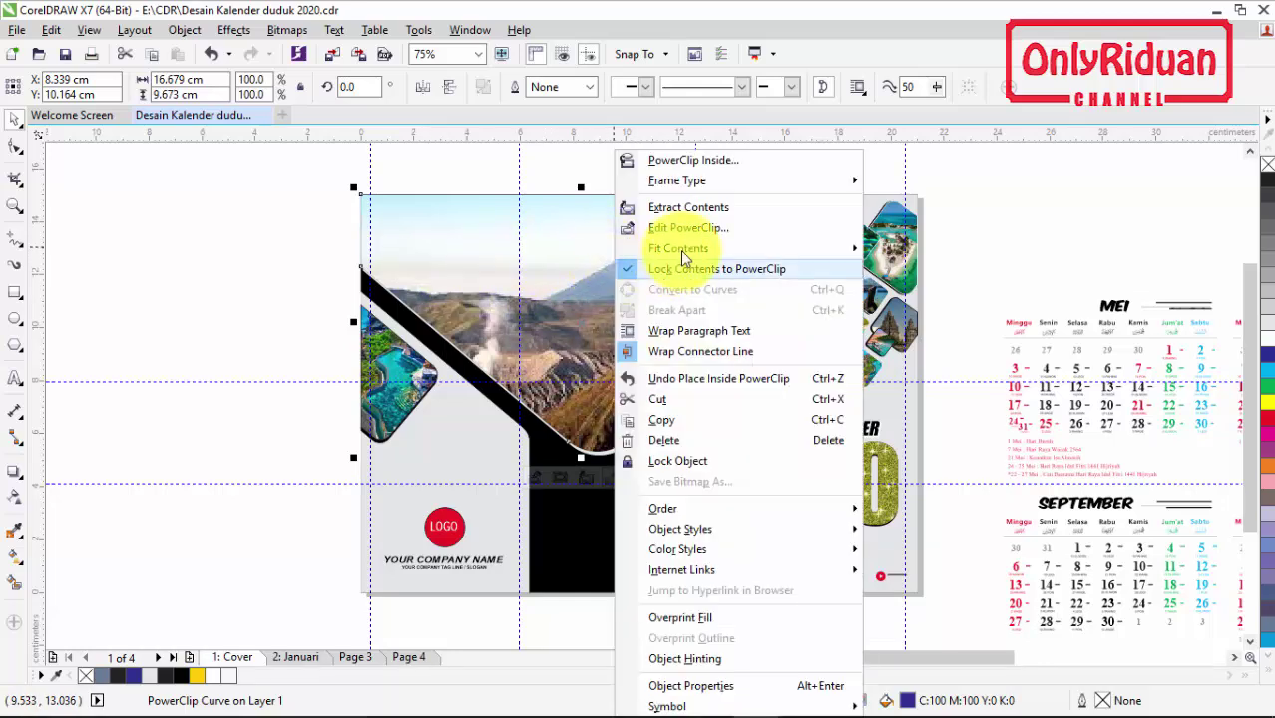
click(687, 228)
mouse_move(760, 389)
mouse_down()
mouse_move(754, 407)
mouse_move(752, 383)
mouse_up()
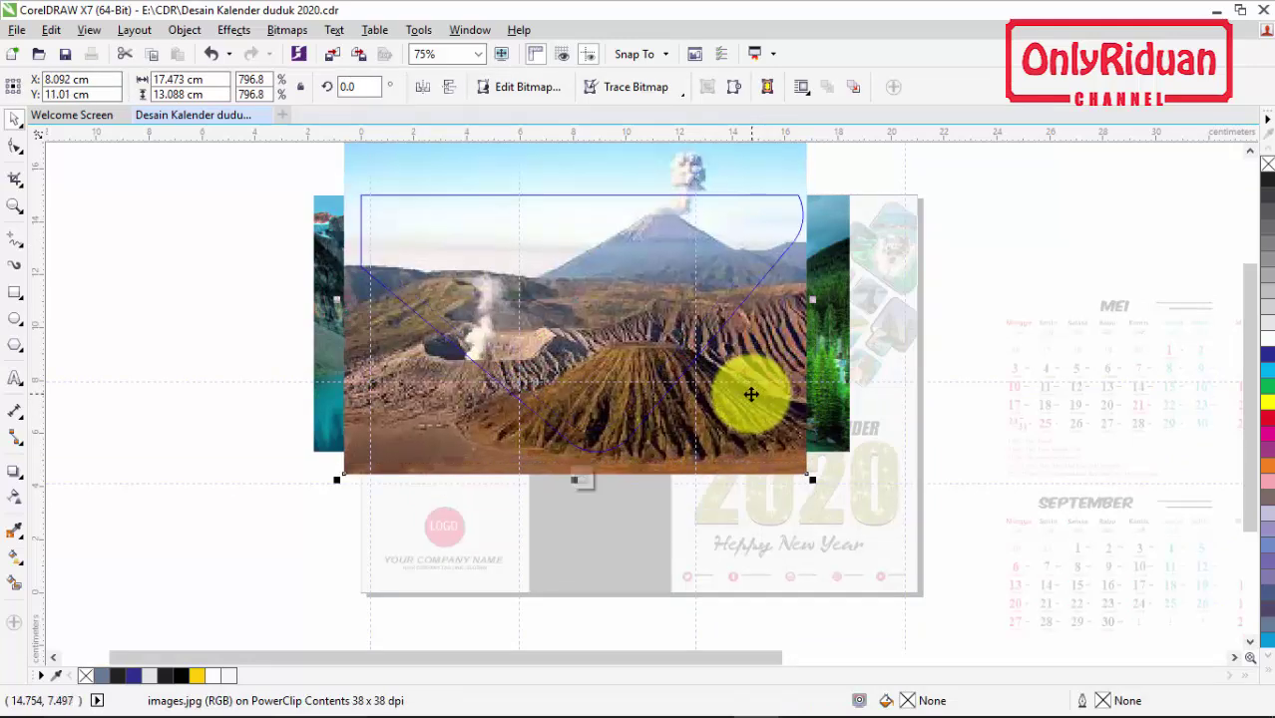
Step: Delete the old mountain lake photo from the PowerClip contents and finish editing
right_click(651, 285)
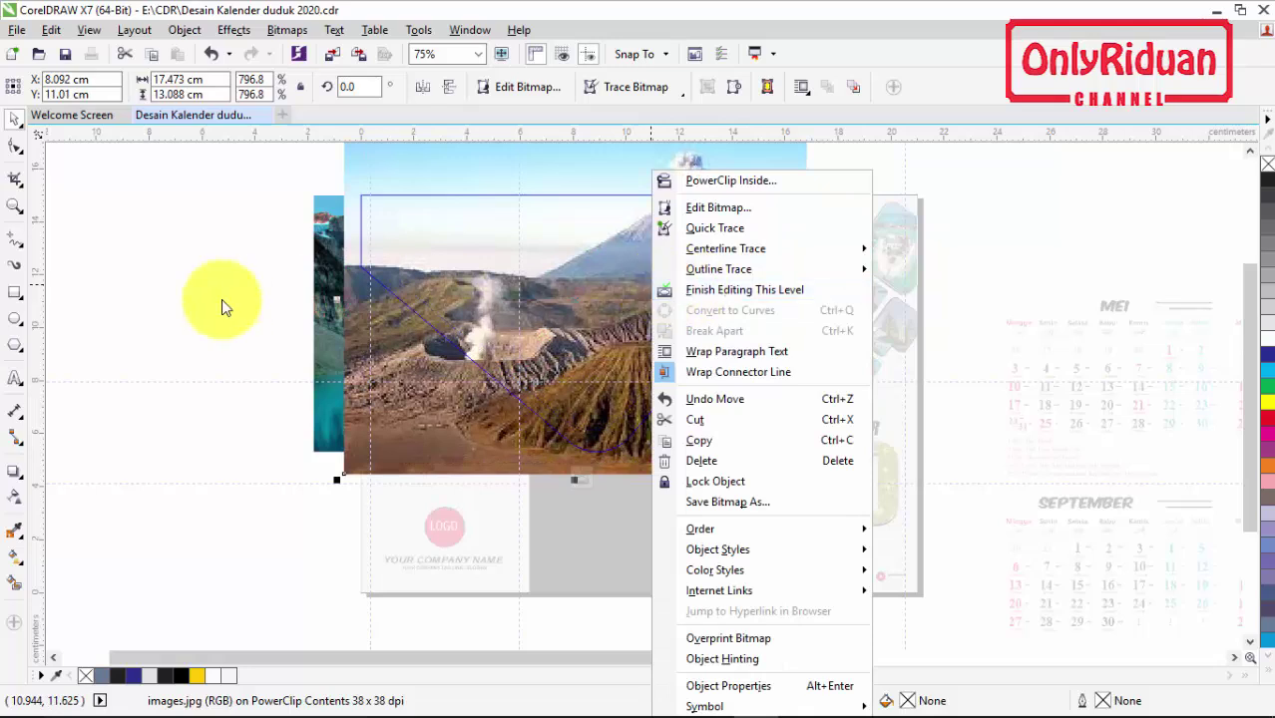
click(183, 287)
click(319, 262)
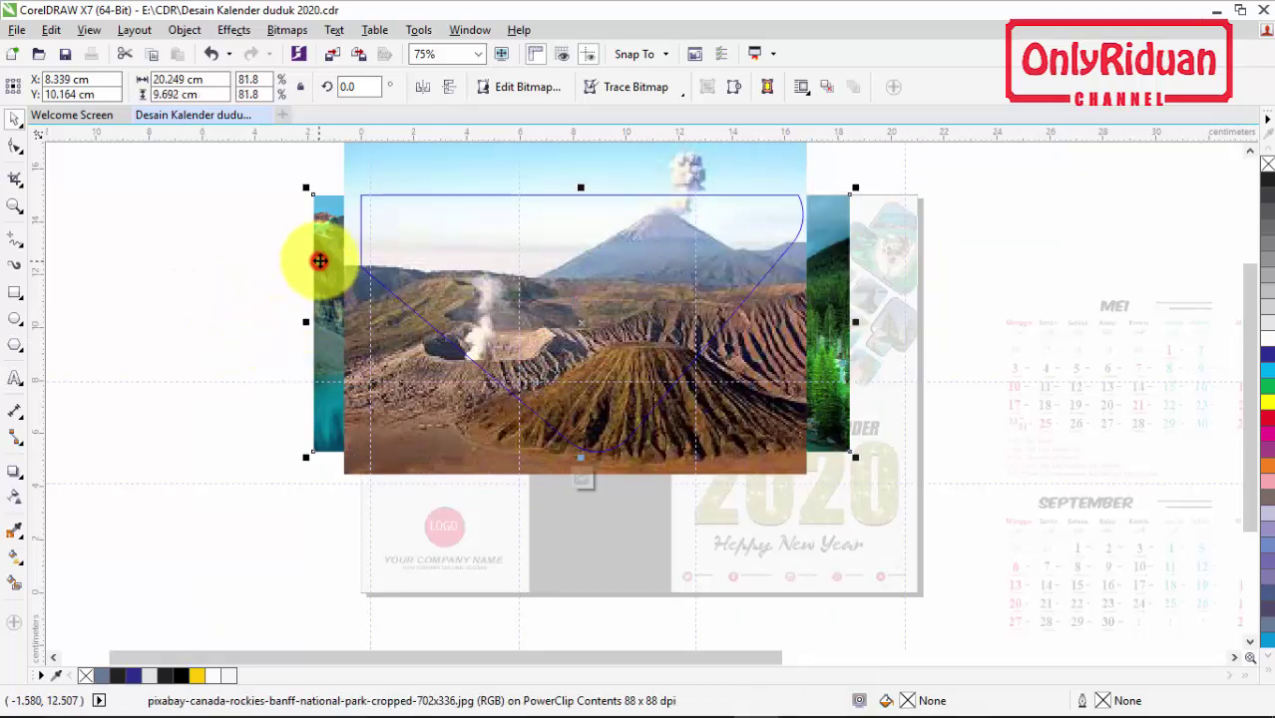
key(Delete)
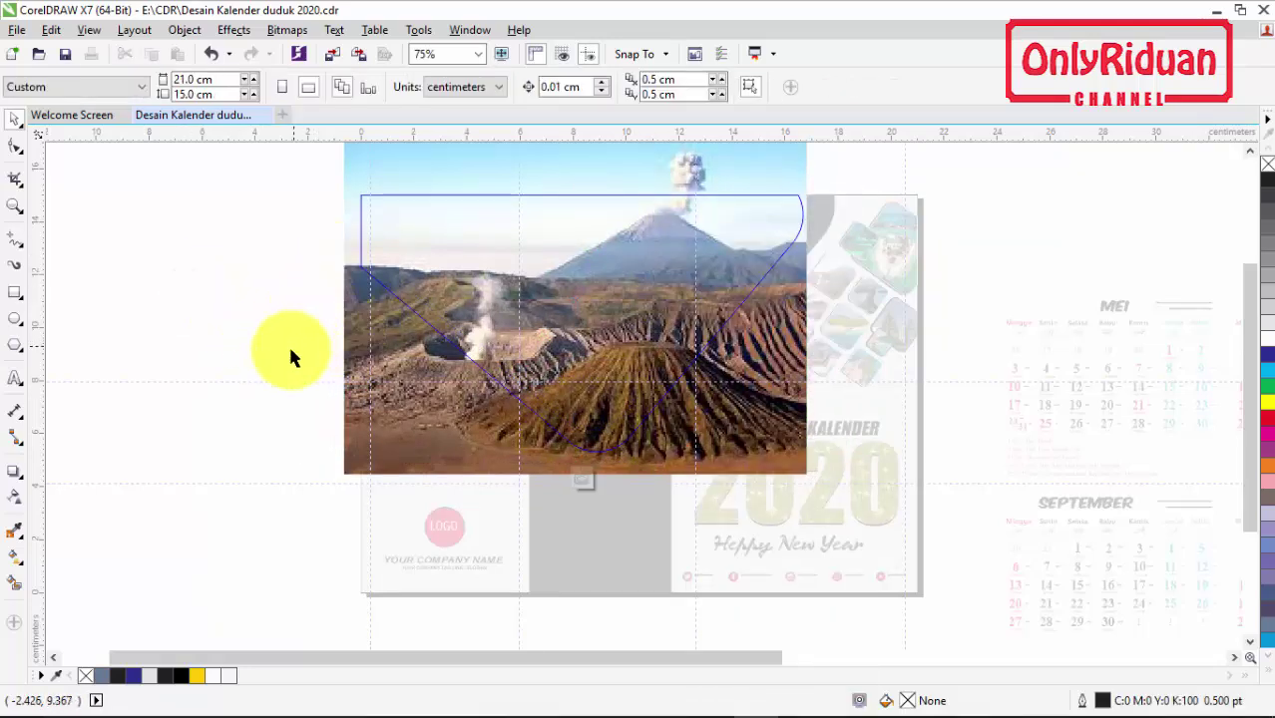
right_click(599, 288)
click(649, 288)
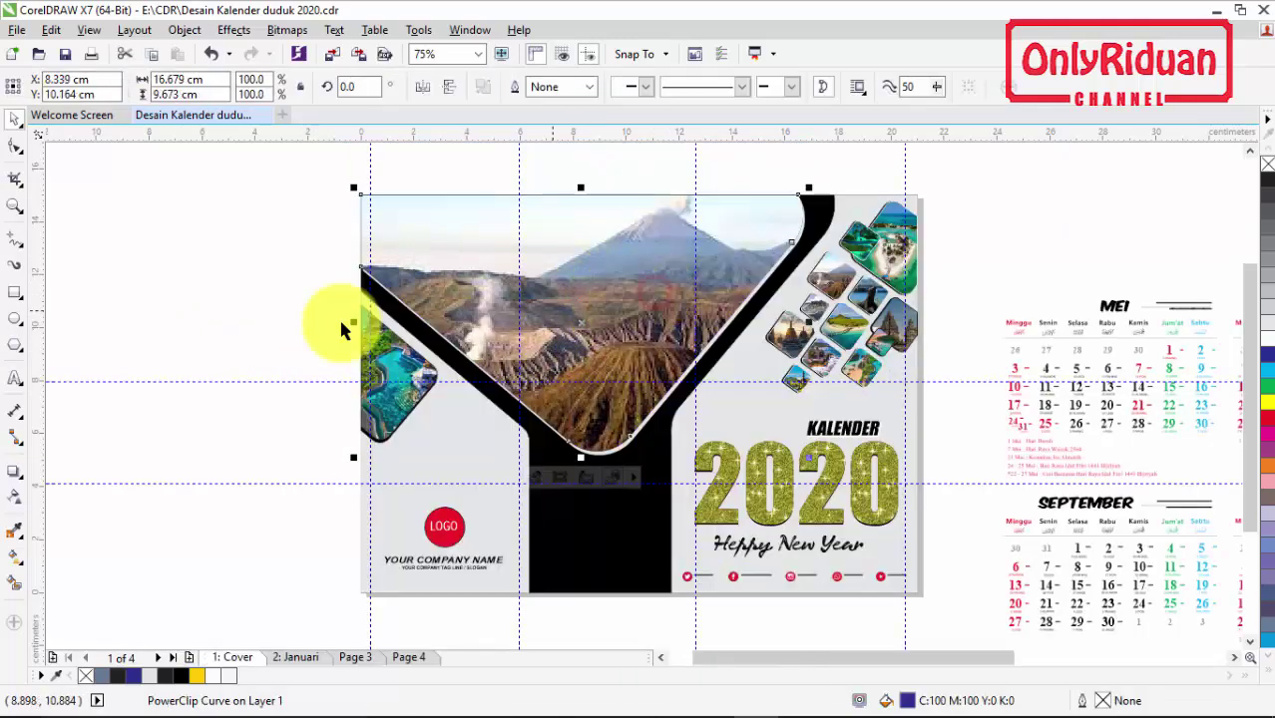
click(173, 307)
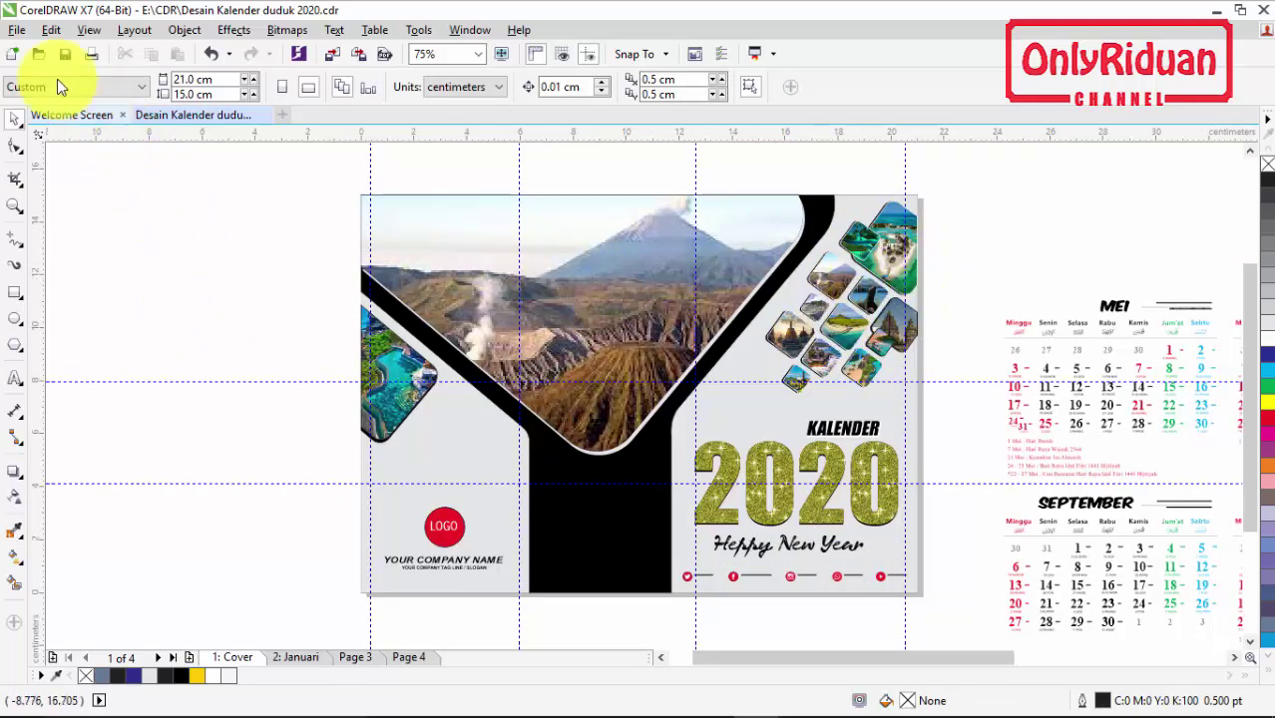
click(17, 30)
click(83, 318)
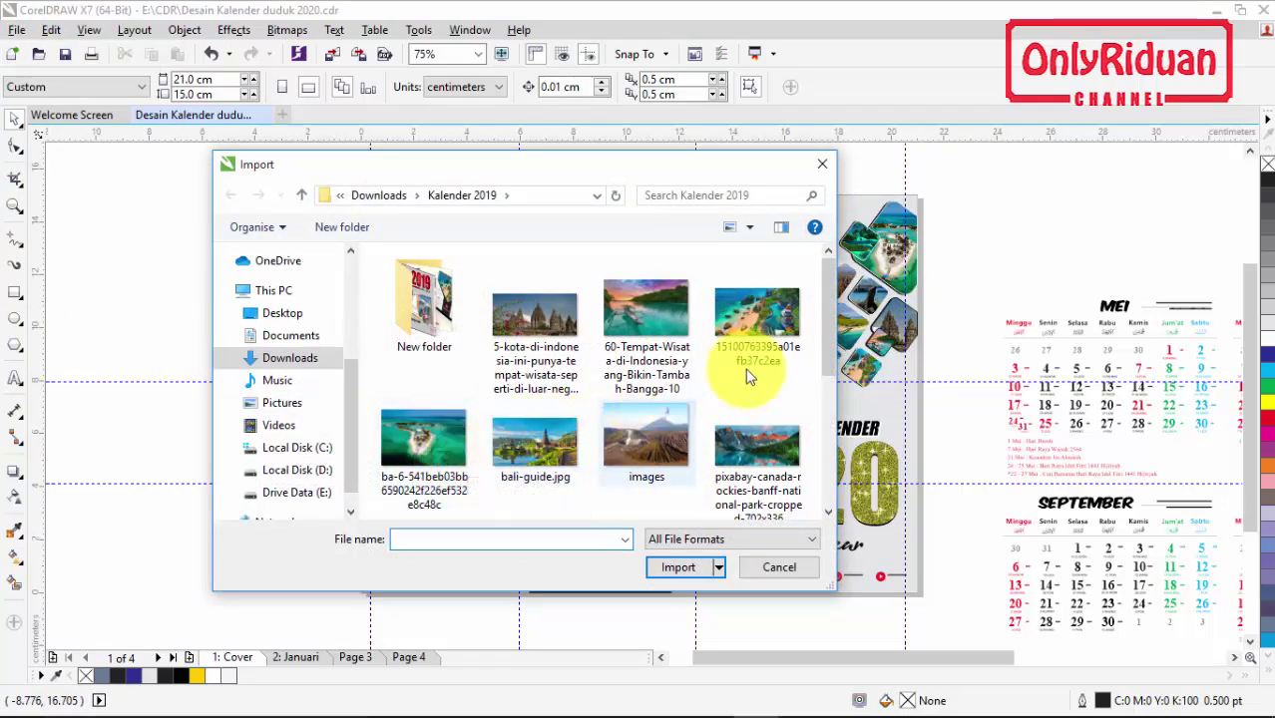
click(758, 314)
click(677, 567)
mouse_move(80, 387)
mouse_down()
mouse_move(300, 530)
mouse_move(254, 481)
mouse_up()
Step: PowerClip the beach photo inside the large diamond frame at the cover's upper right edge
right_click(205, 448)
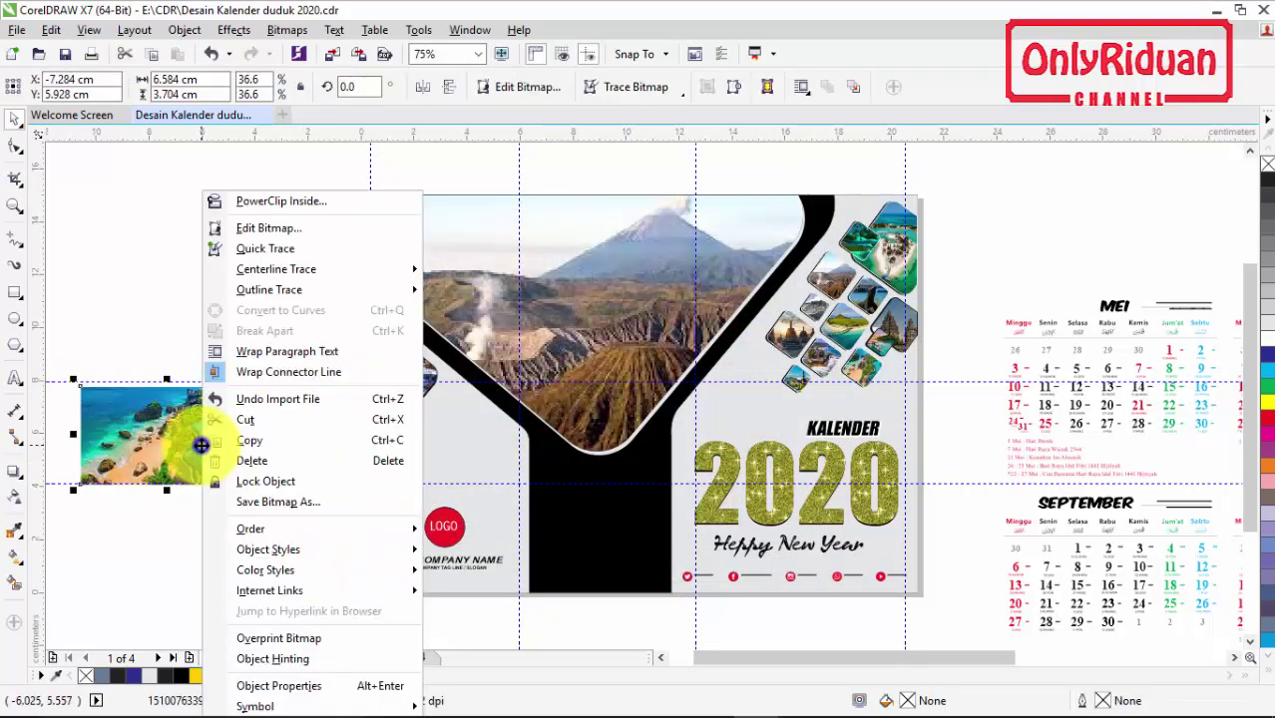
click(266, 204)
click(893, 260)
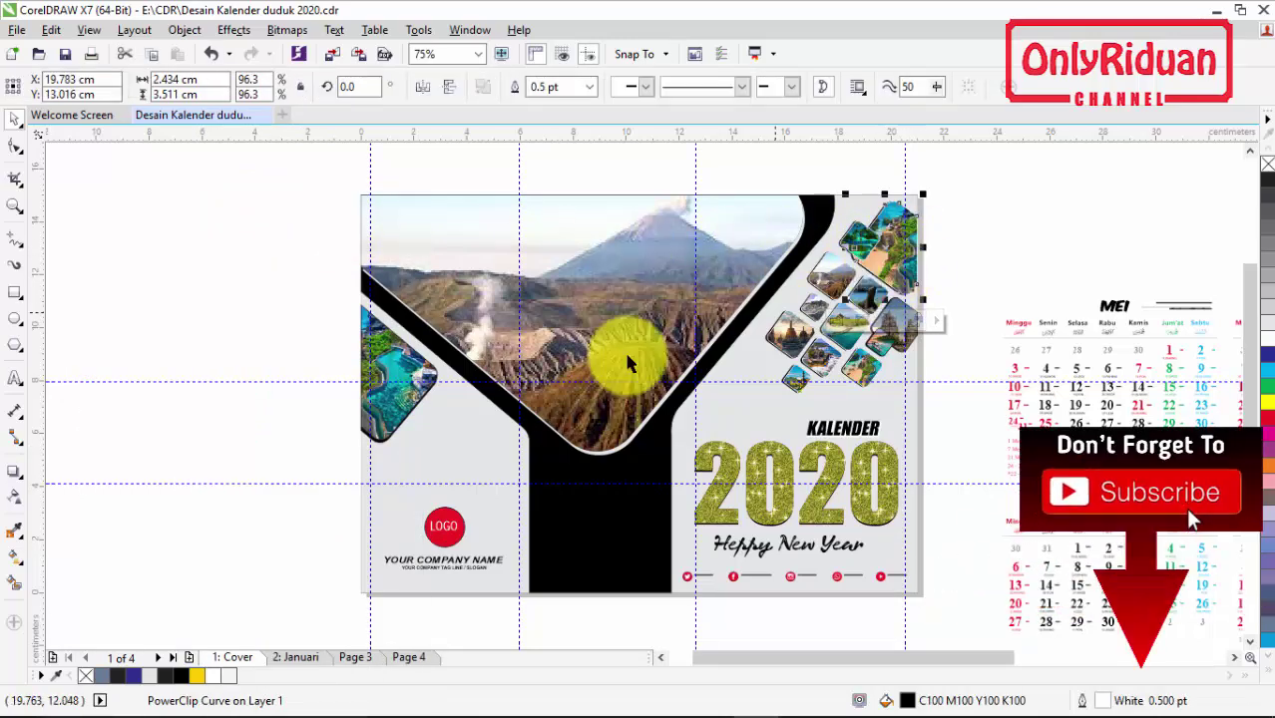
Step: Import the temple photo tempat-wisata-indonesia and place it beside the cover page at about 8.0 × 5.5 cm
click(395, 377)
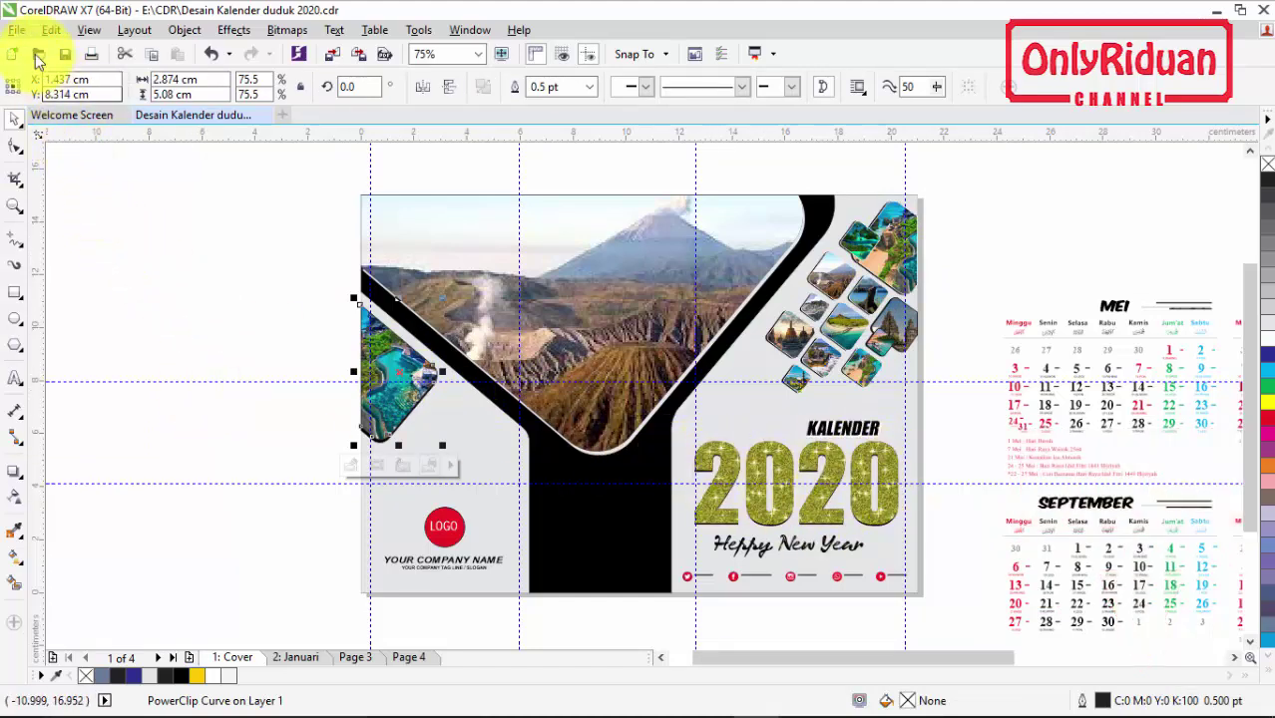
click(17, 30)
click(64, 317)
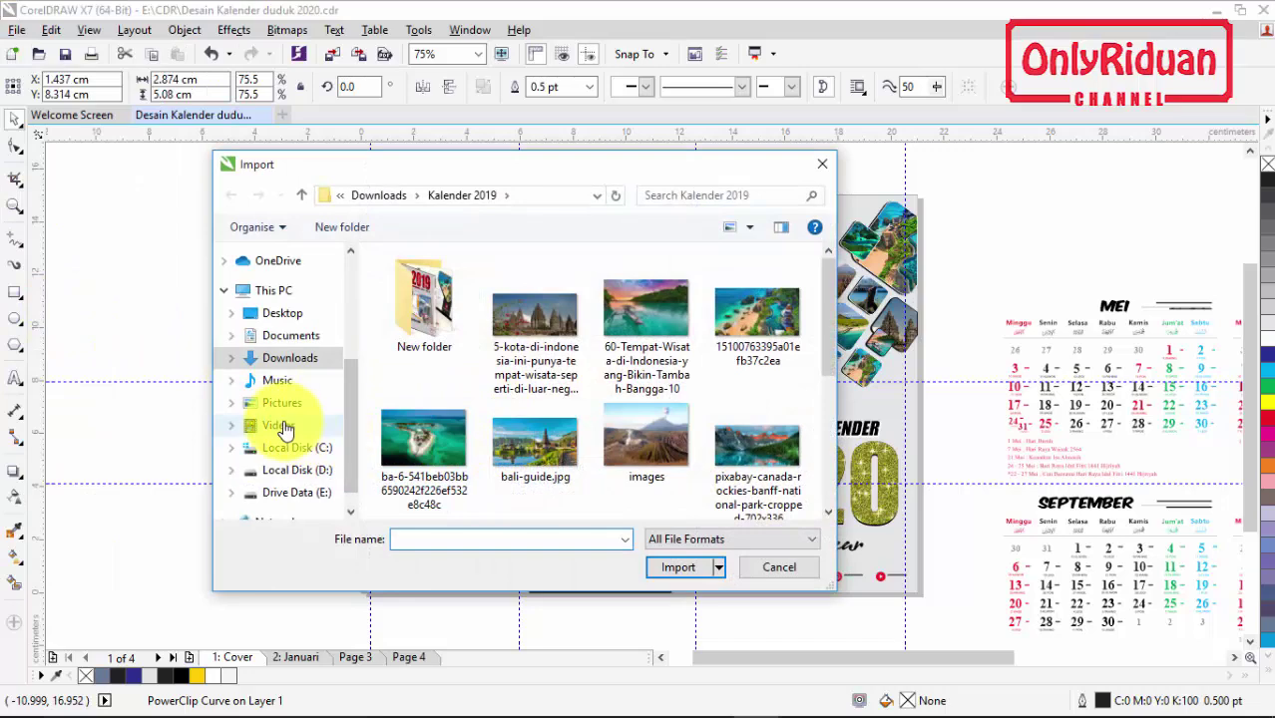
scroll(639, 339, down, 2)
click(753, 367)
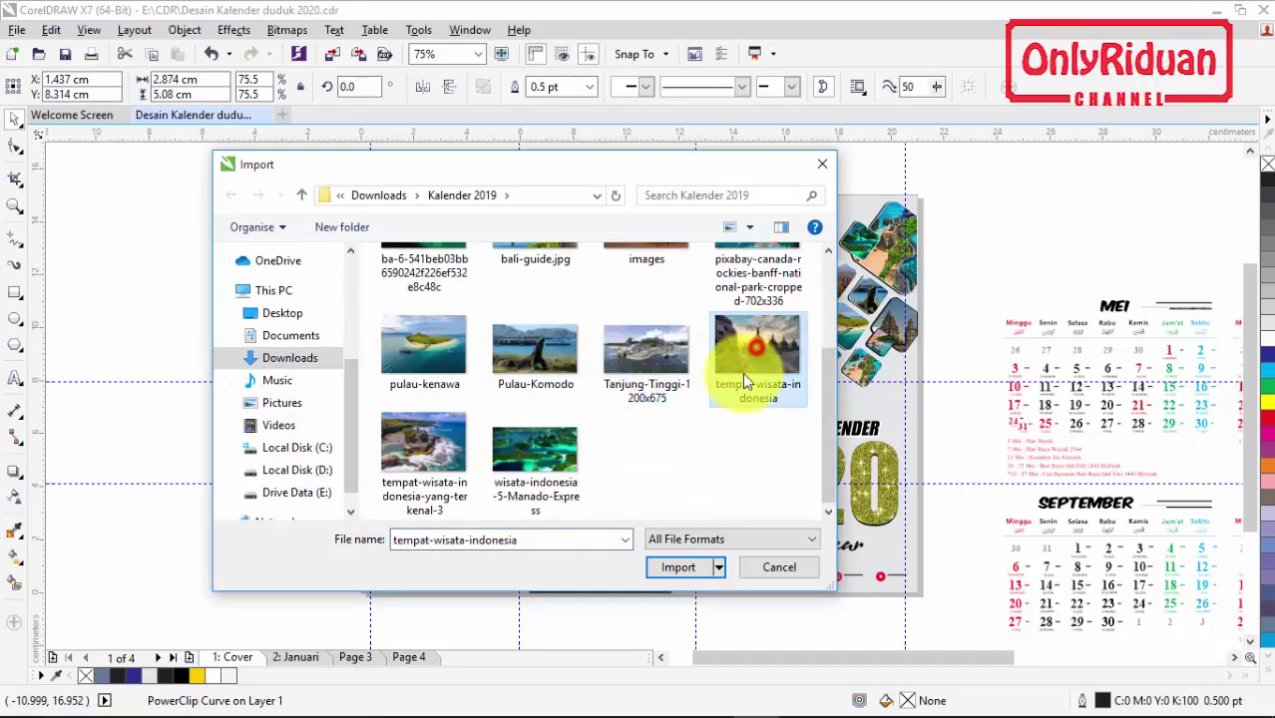
click(678, 567)
drag(138, 408, 373, 544)
Step: PowerClip the temple photo inside the 2020 title text and deselect the text
right_click(266, 450)
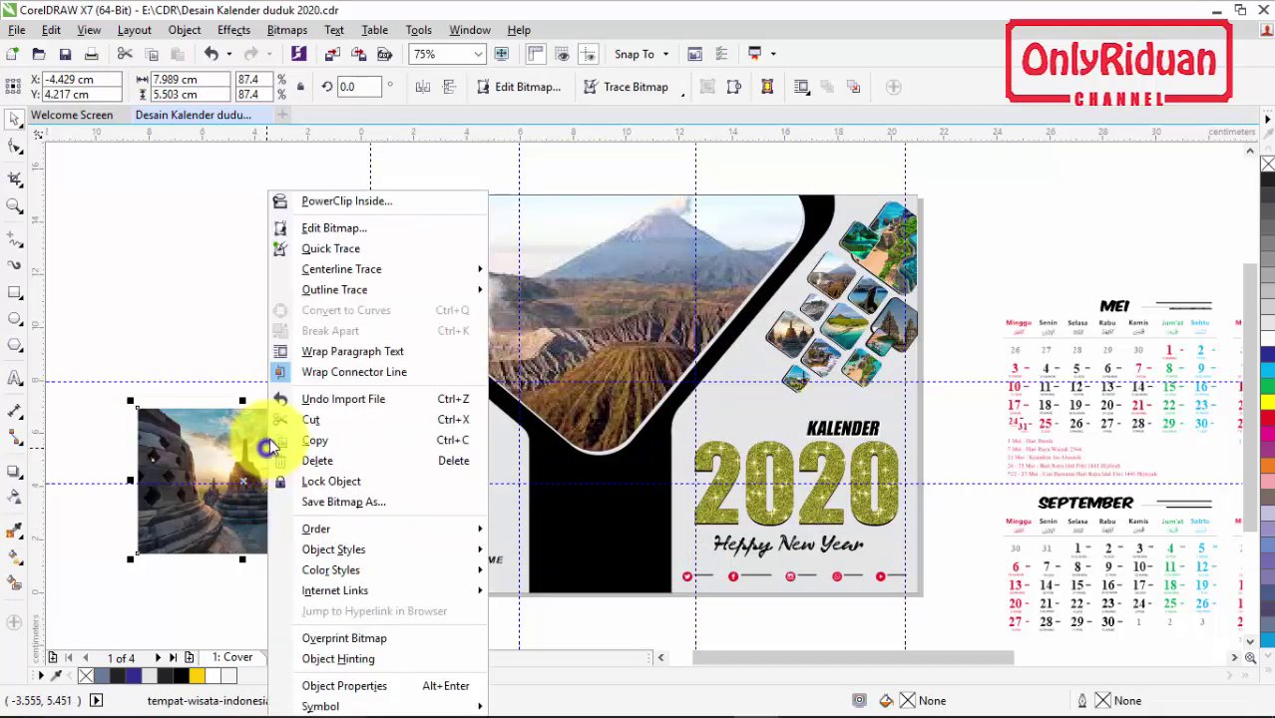
click(319, 200)
click(779, 457)
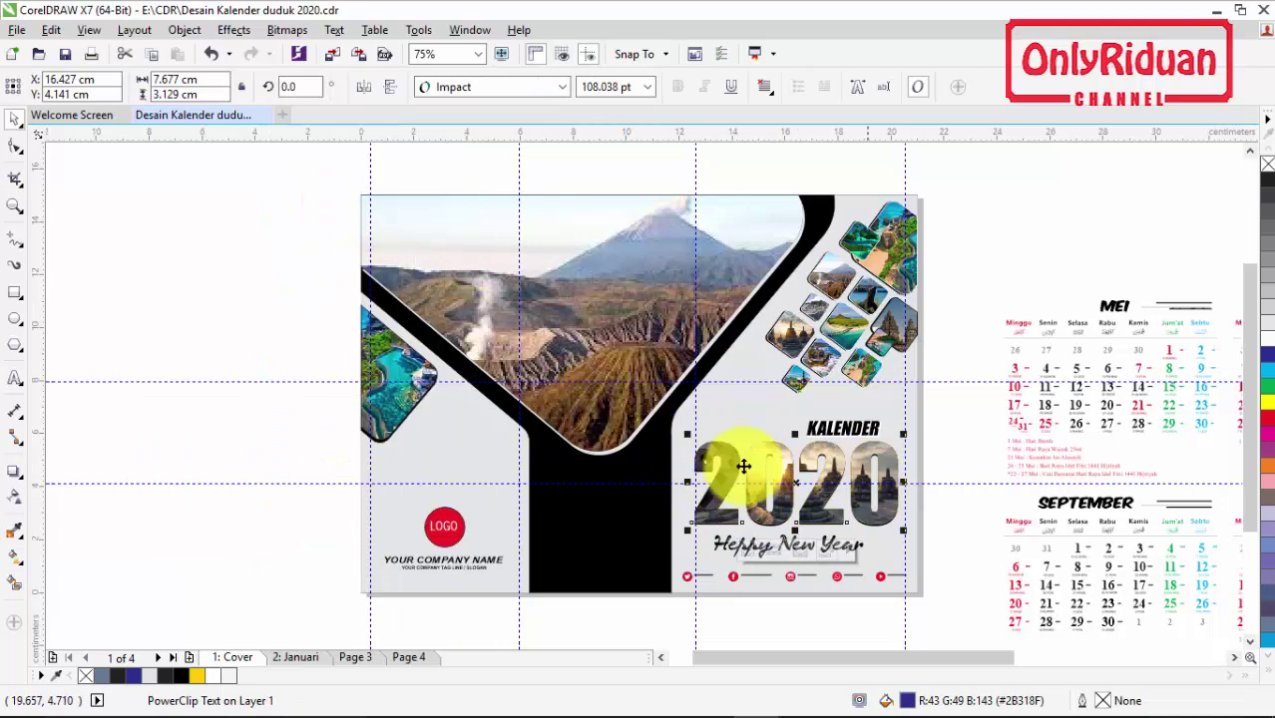
click(231, 382)
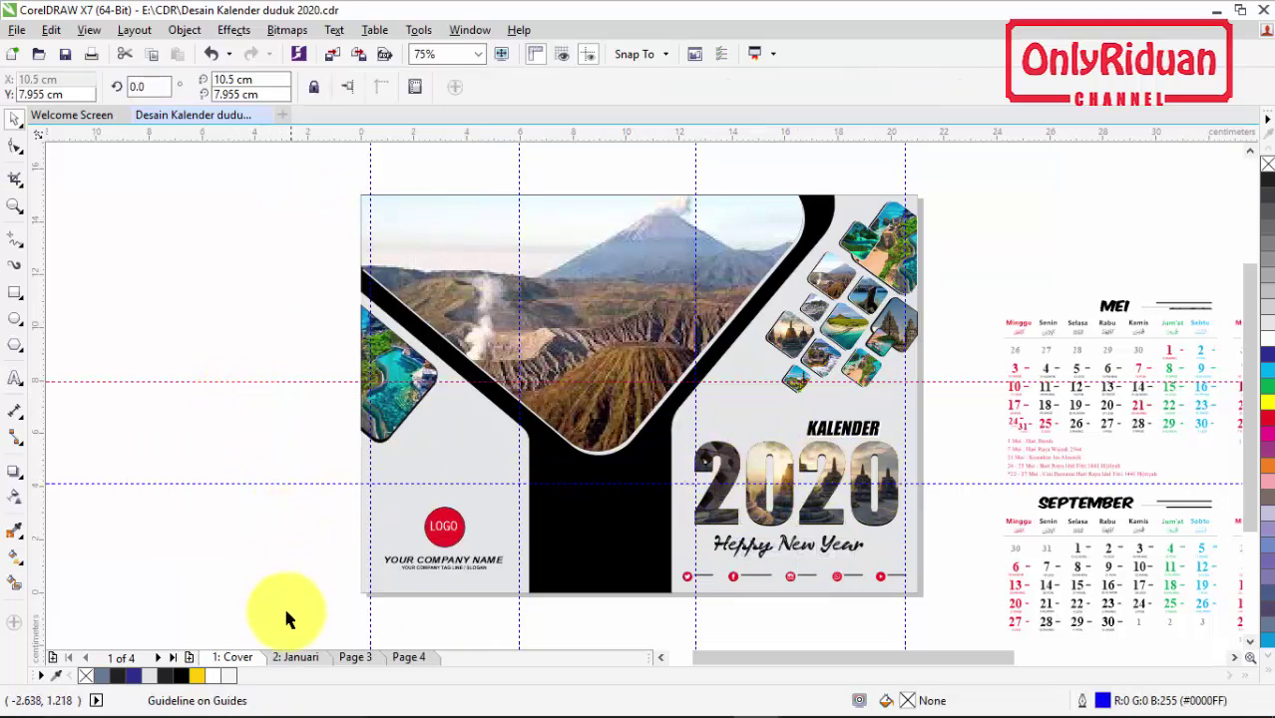
Step: Review the Januari page and Page 3, ending on the empty template of Page 4
click(298, 658)
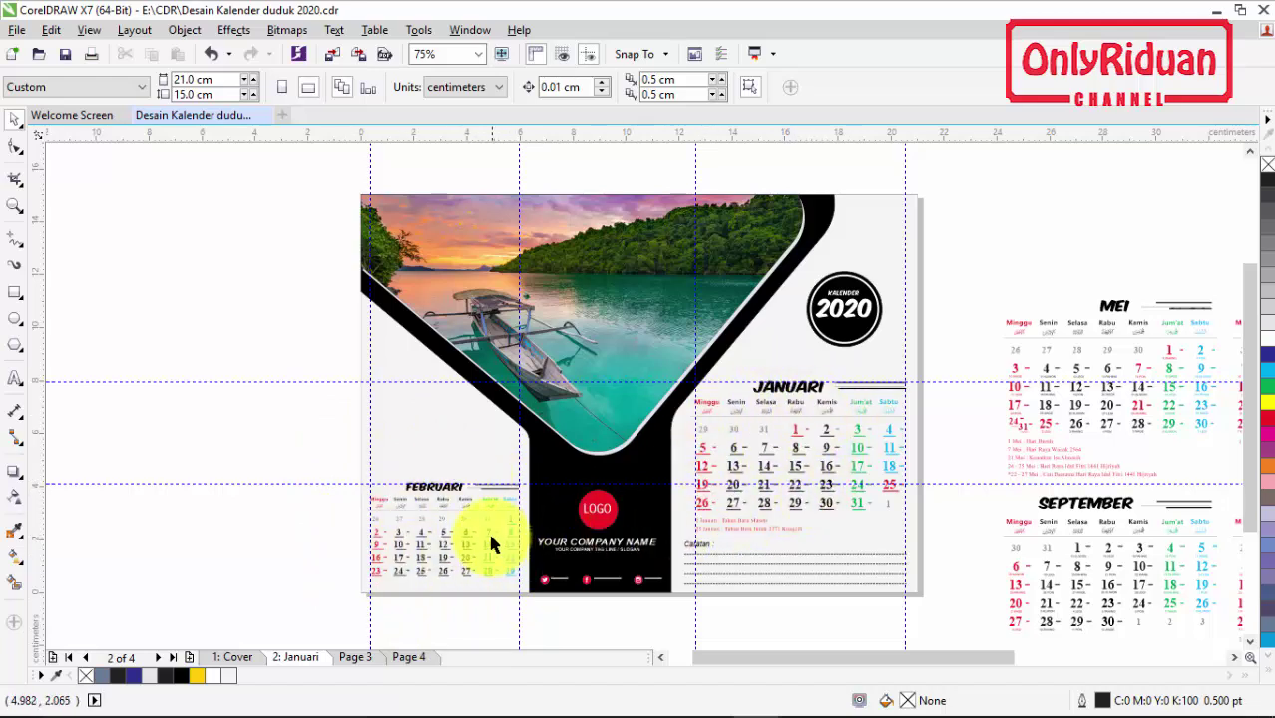
click(354, 657)
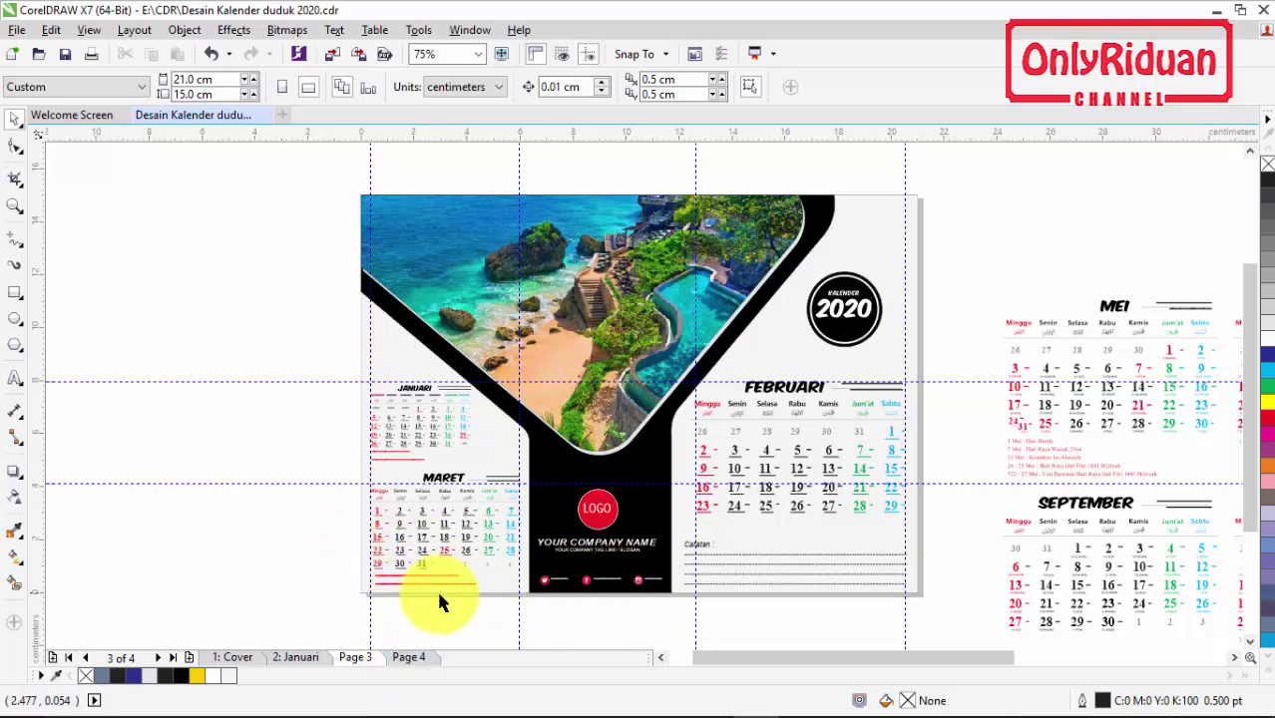
click(410, 660)
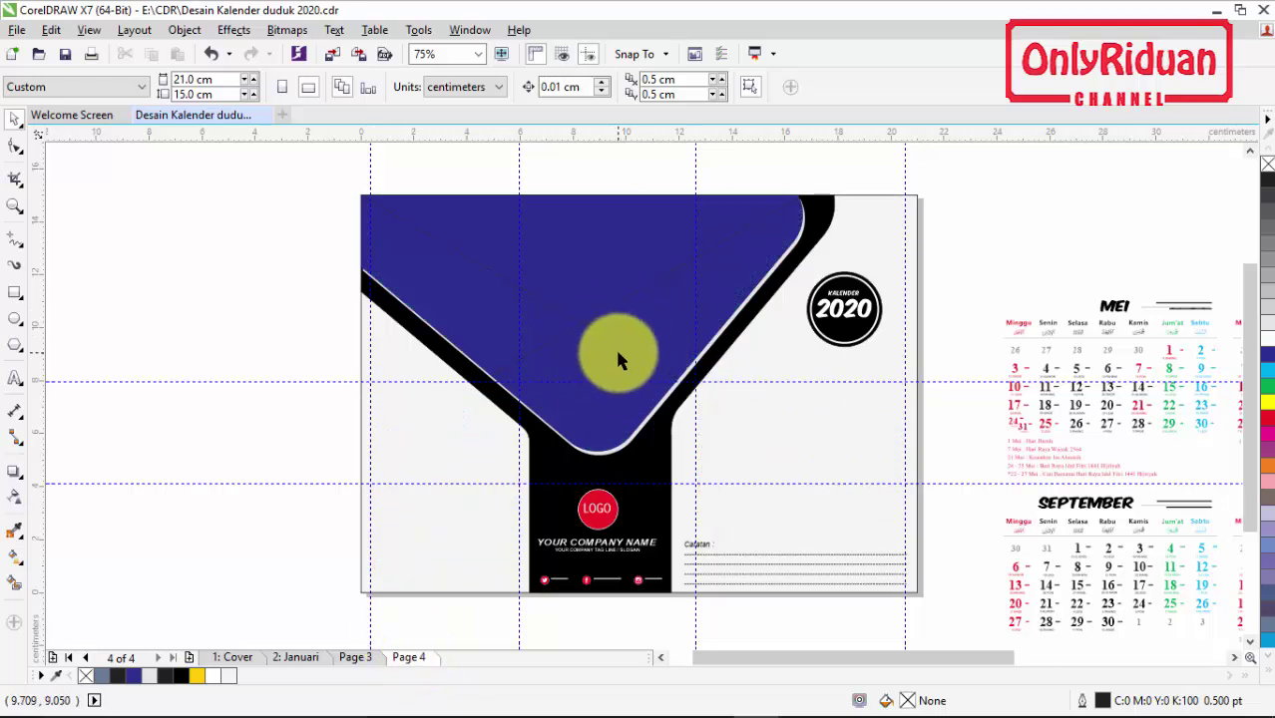
Step: Import the boat photo 60-Tempat-Wisata-di-Indonesia-yang-Bikin-Tambah-Bangga-10 onto Page 4 at about 16.0 × 10.7 cm
click(17, 30)
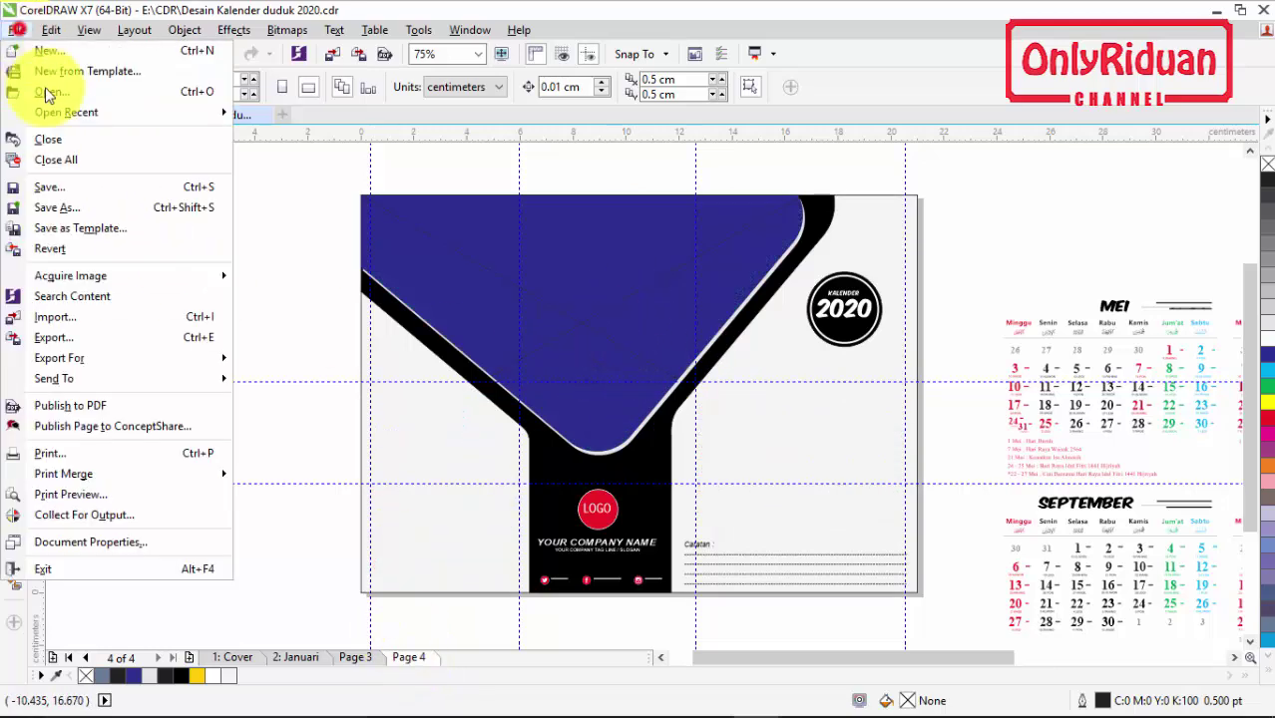
click(75, 318)
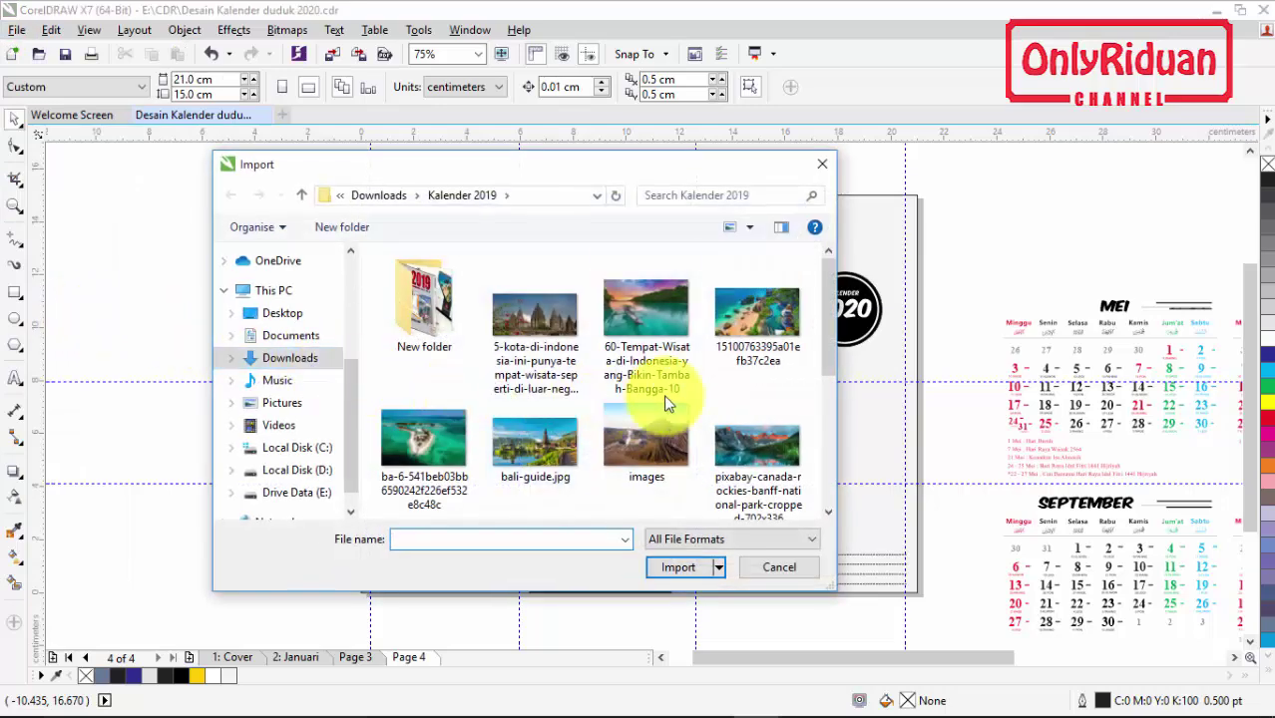
click(653, 334)
drag(647, 182, 659, 210)
click(698, 604)
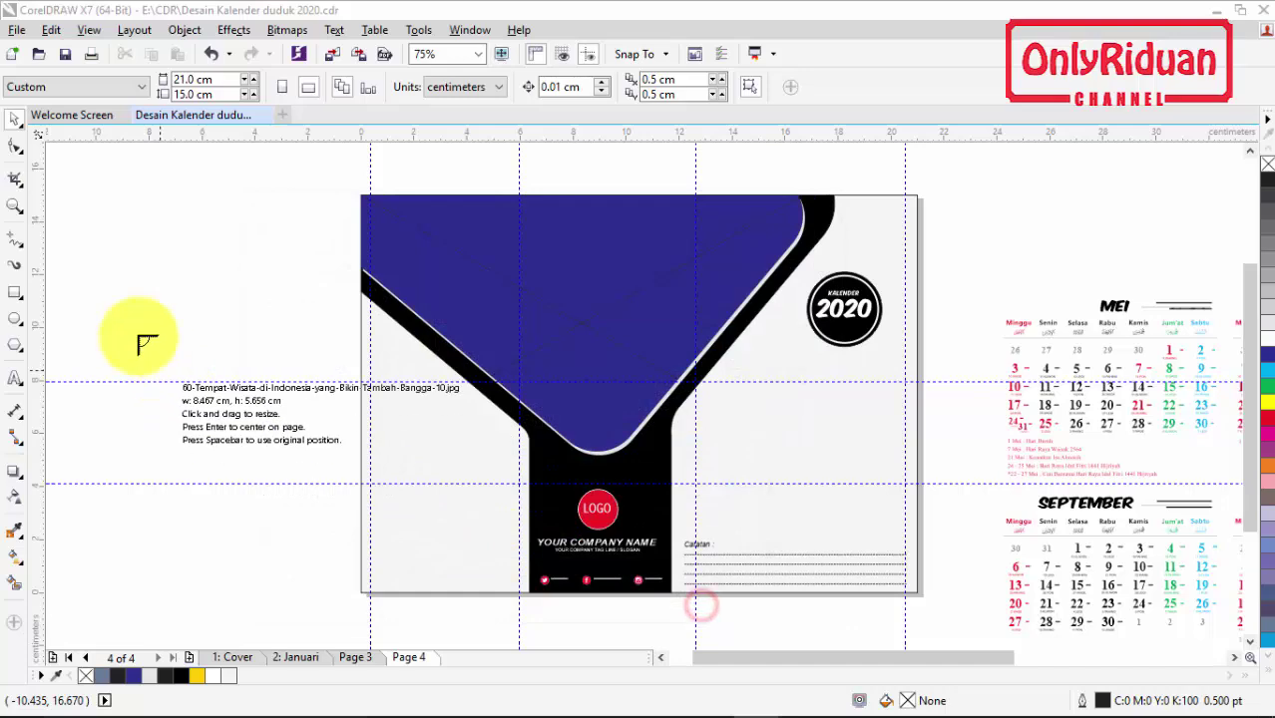
drag(80, 185, 507, 470)
Step: Move the boat photo clear of the blue frame and PowerClip it inside that frame on Page 4
drag(283, 271, 370, 328)
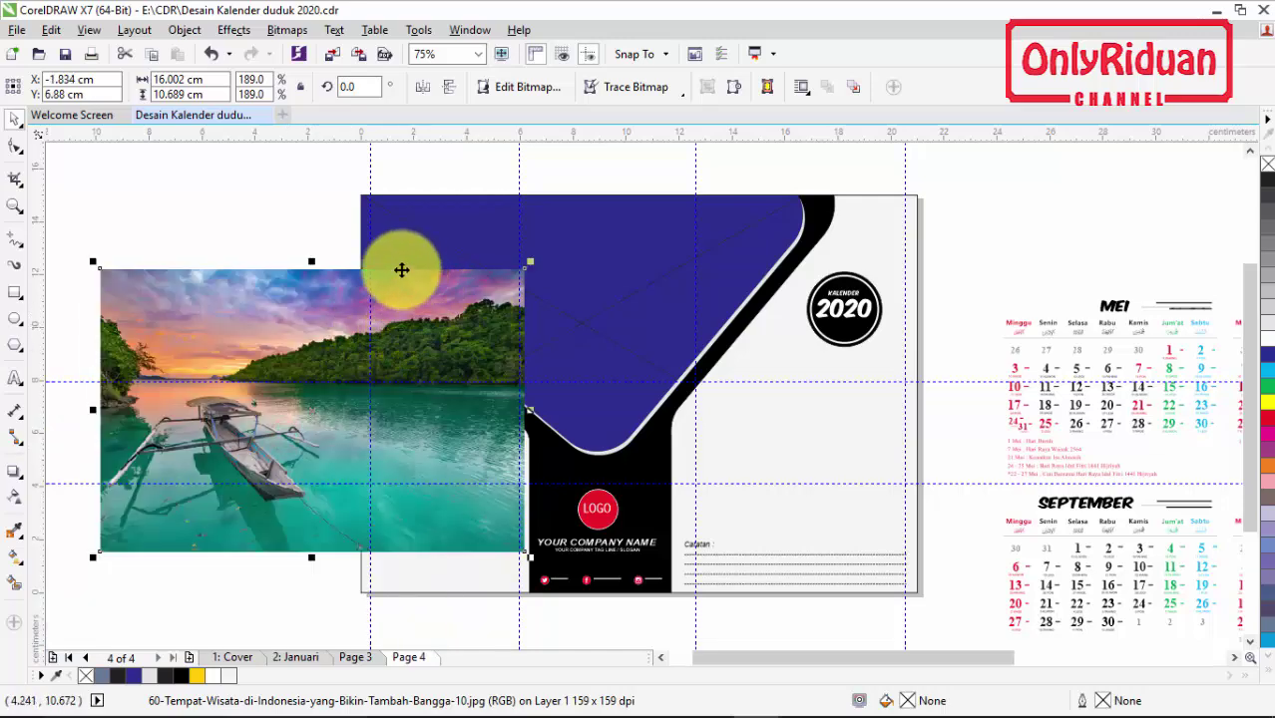
drag(405, 315, 320, 451)
right_click(322, 447)
click(388, 201)
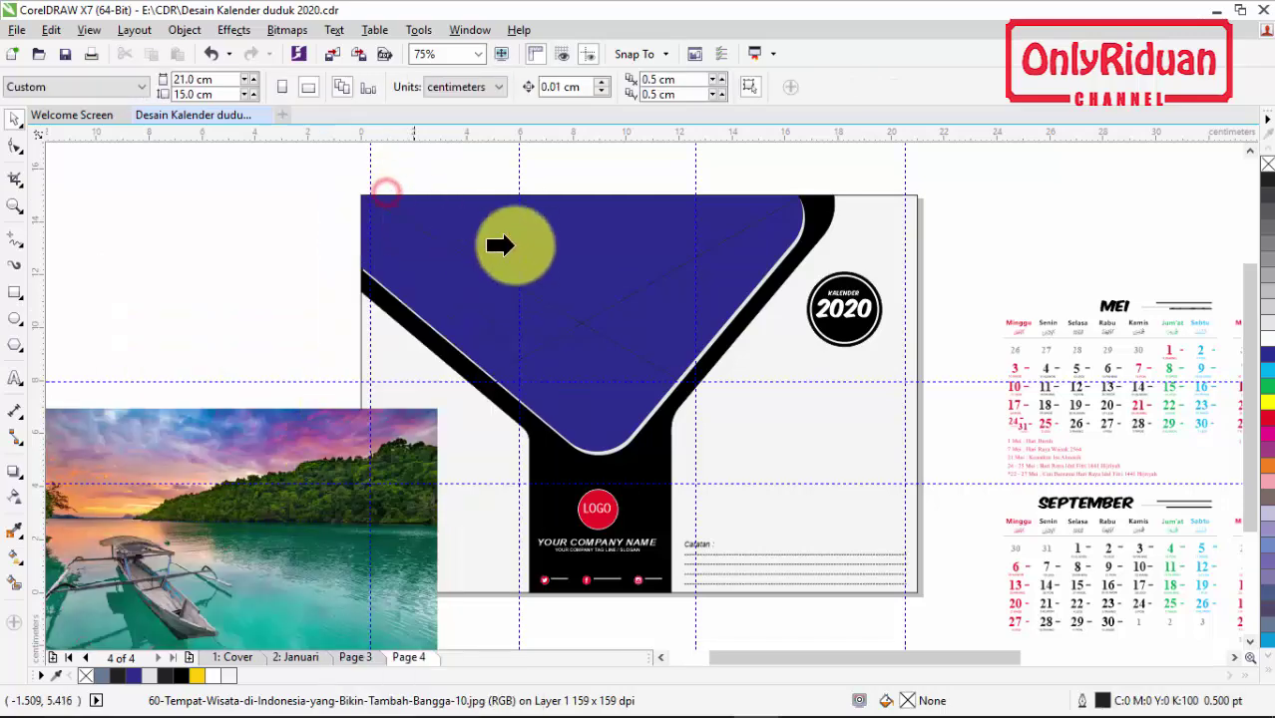
click(569, 240)
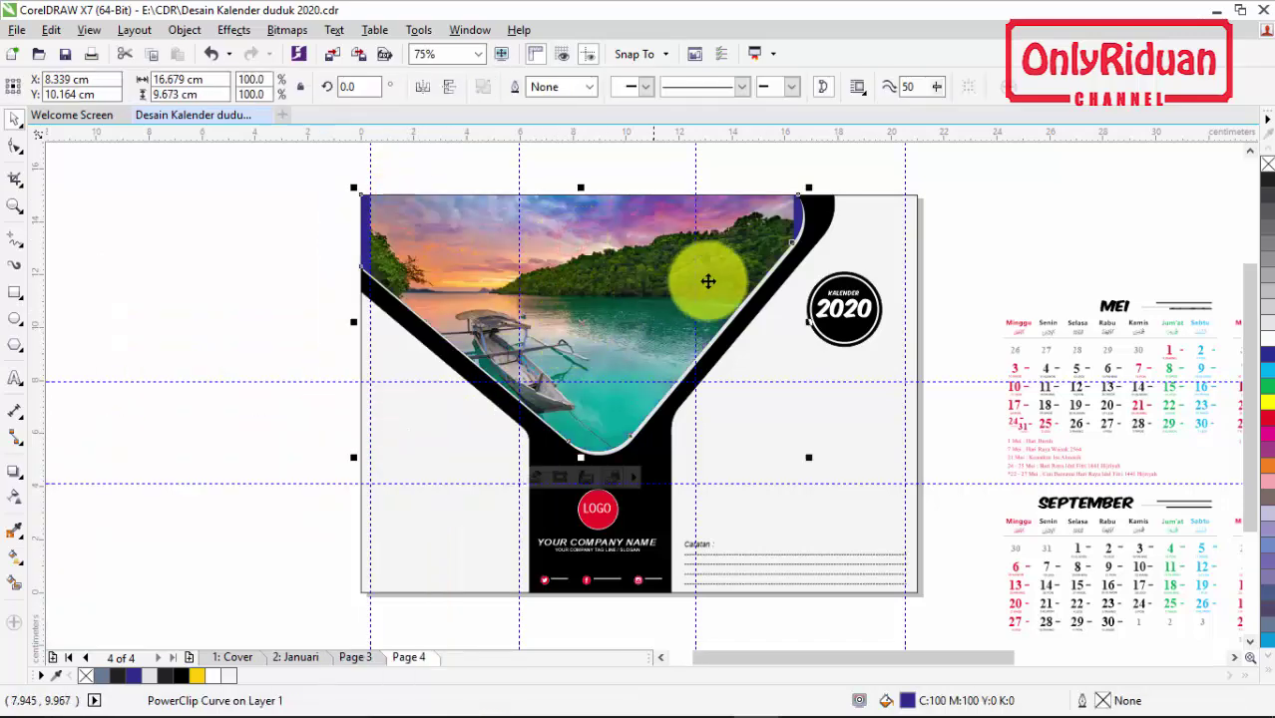
Step: Enlarge the boat photo inside its PowerClip frame to about 17.1 × 11.4 cm so it fills the frame, and finish editing
right_click(632, 219)
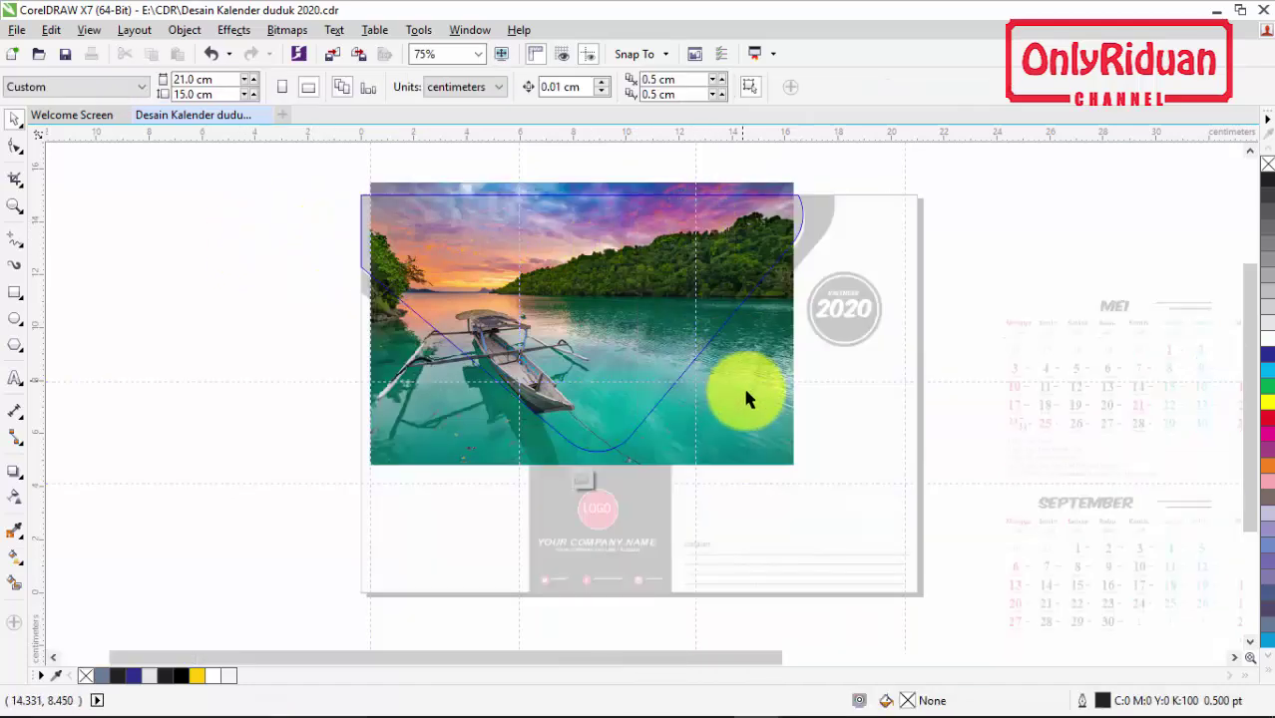
click(752, 396)
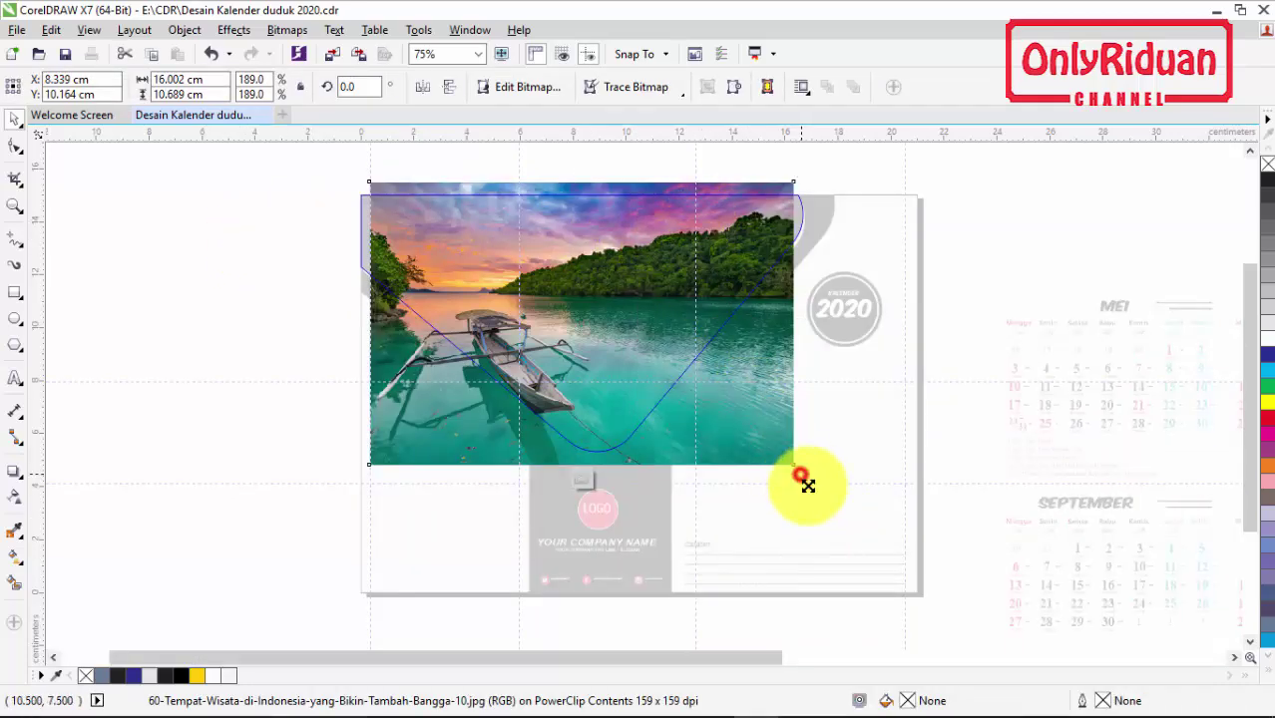
drag(807, 482, 815, 496)
right_click(585, 296)
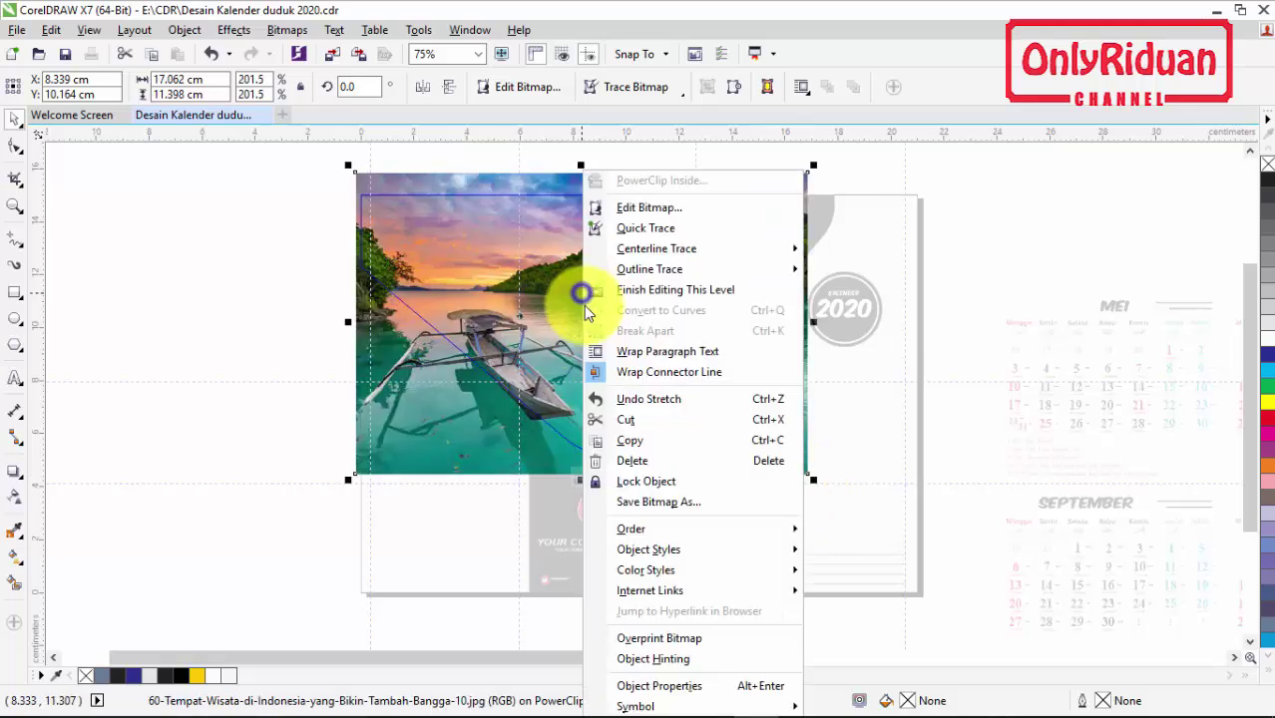
click(623, 288)
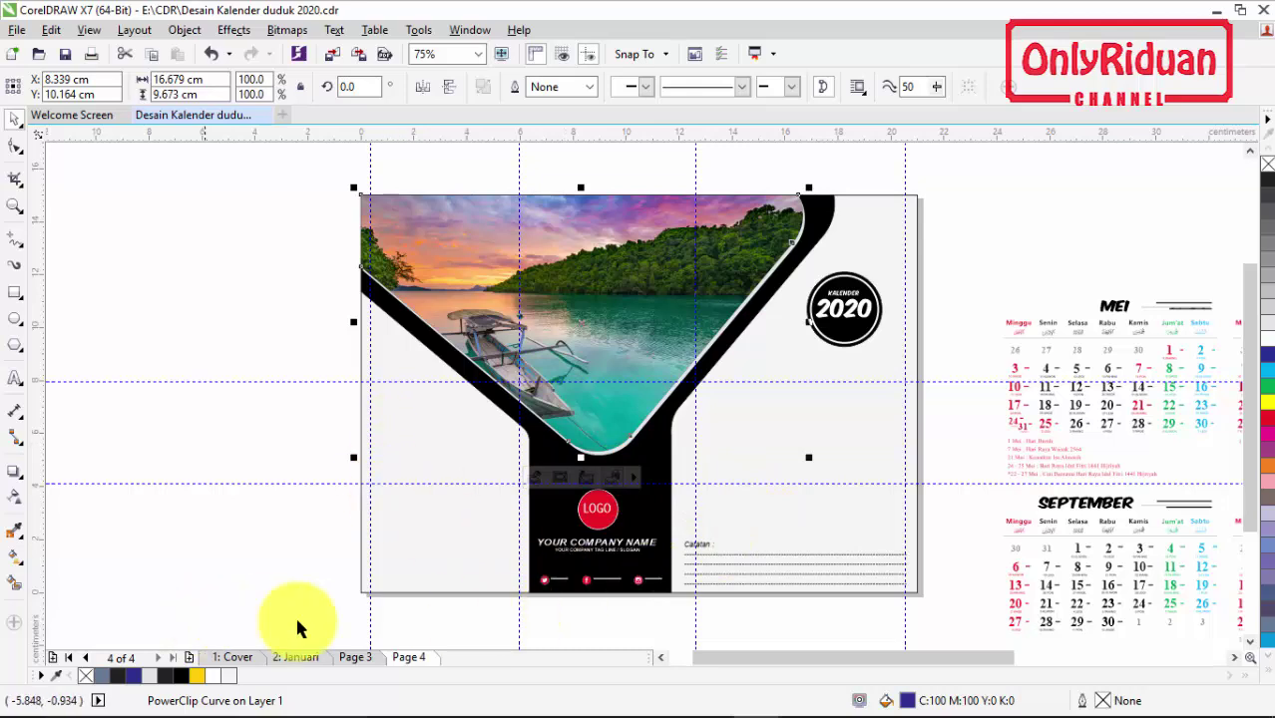
Step: Copy the complete Page 4 layout, add Page 5 and paste the layout onto it
click(271, 236)
drag(304, 165, 955, 618)
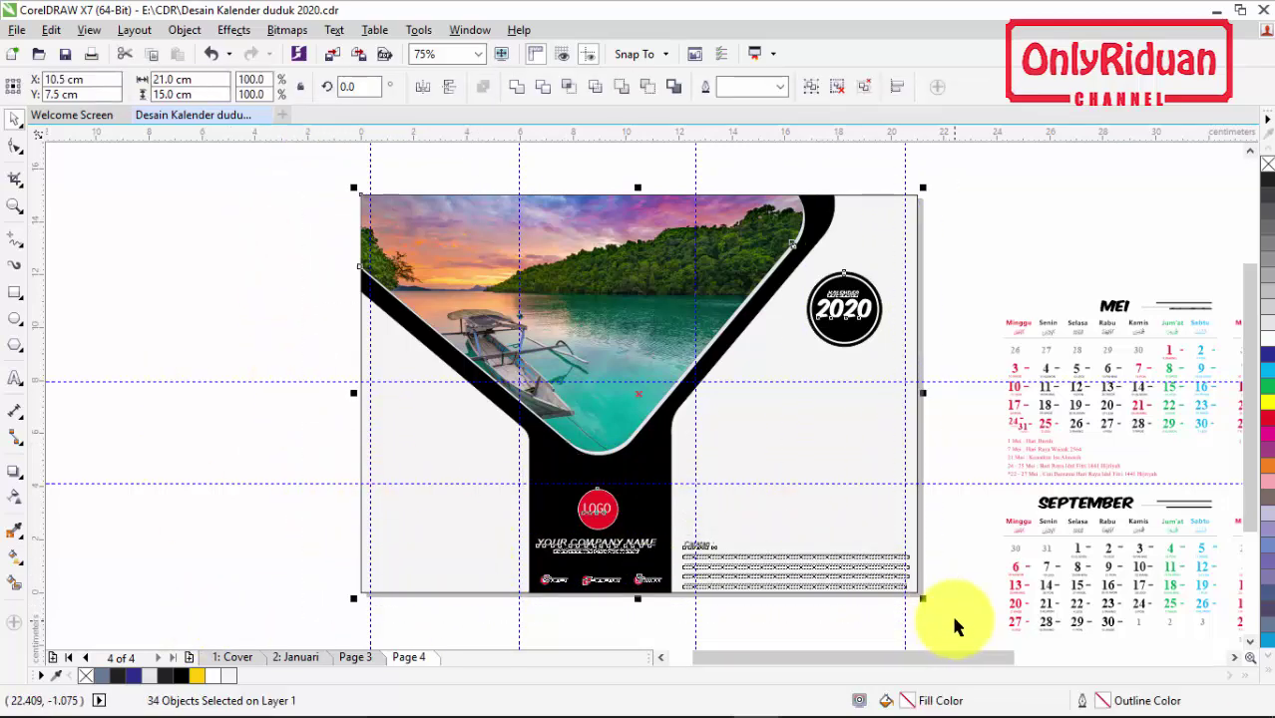
click(189, 658)
key(ctrl+v)
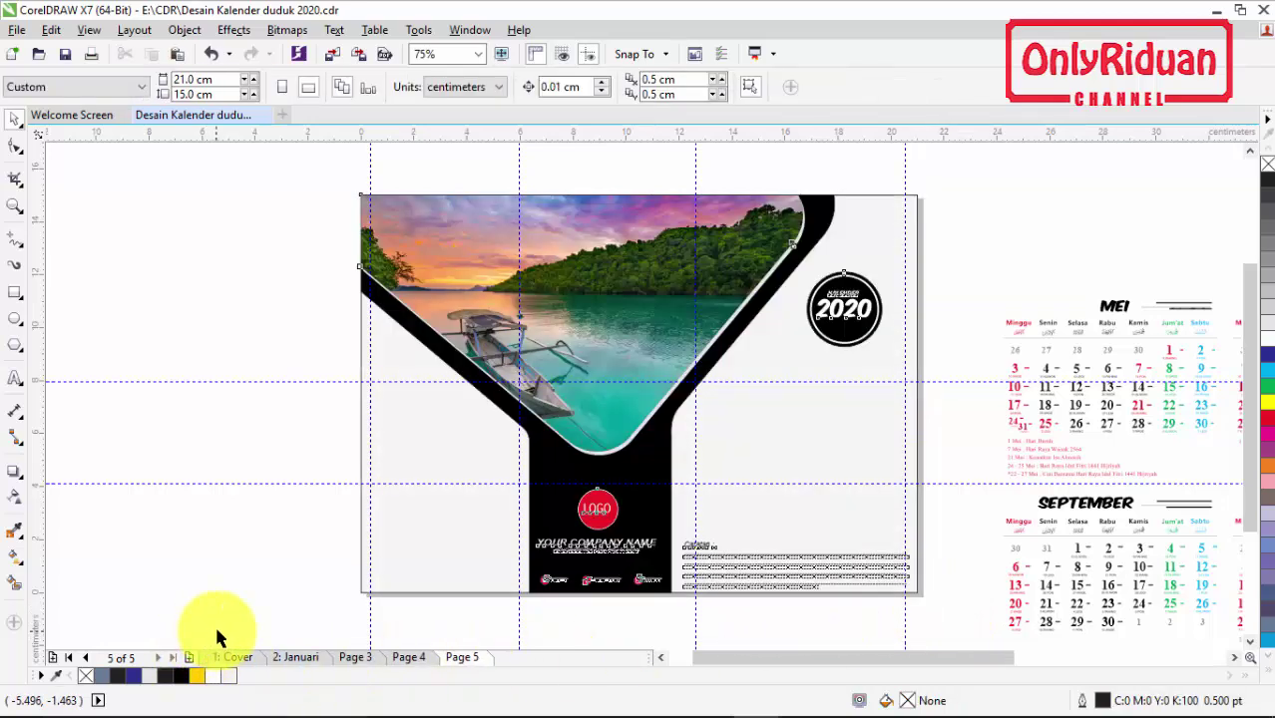
click(245, 220)
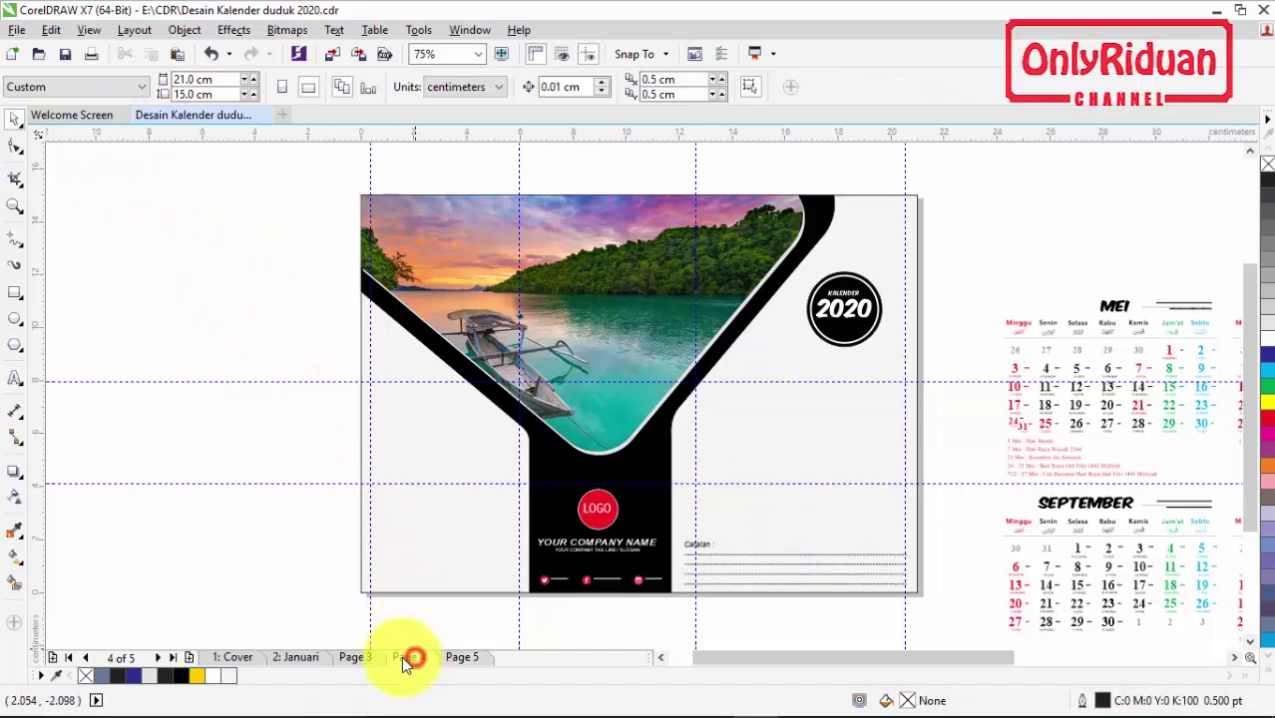
Step: Place a copy of Page 3's Maret calendar on the pasteboard beside the page and group it
click(351, 658)
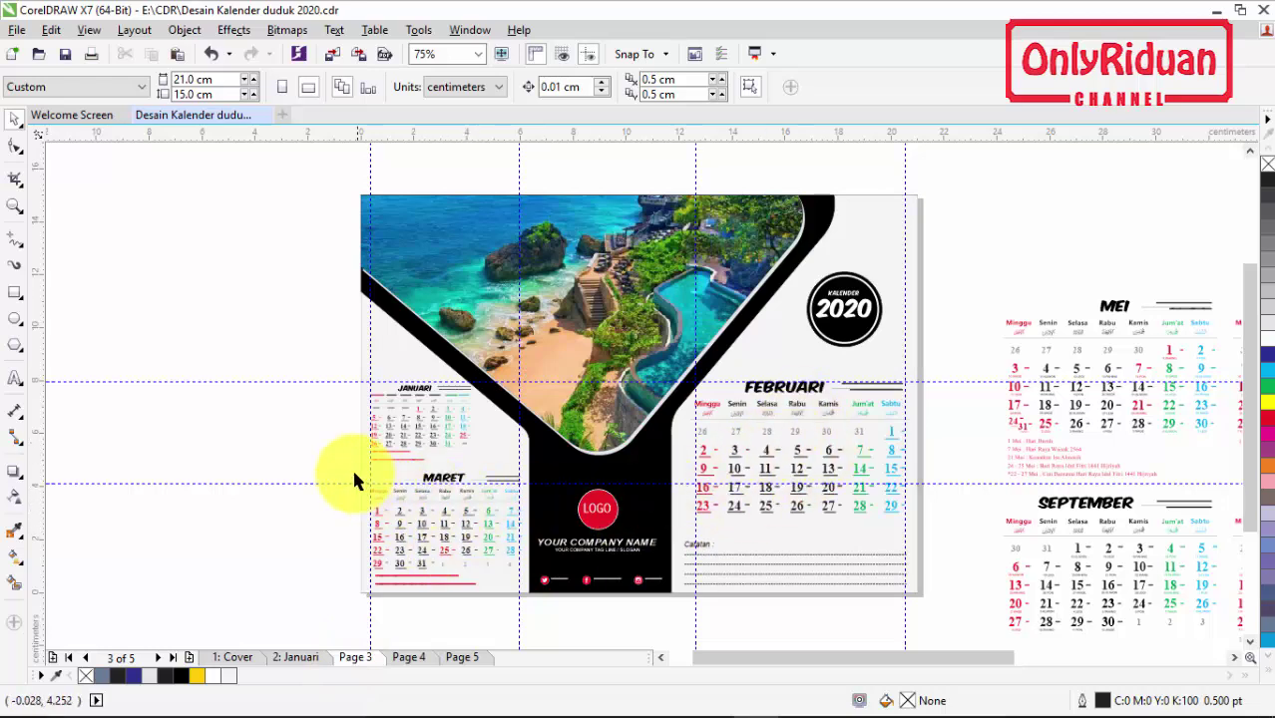
click(442, 551)
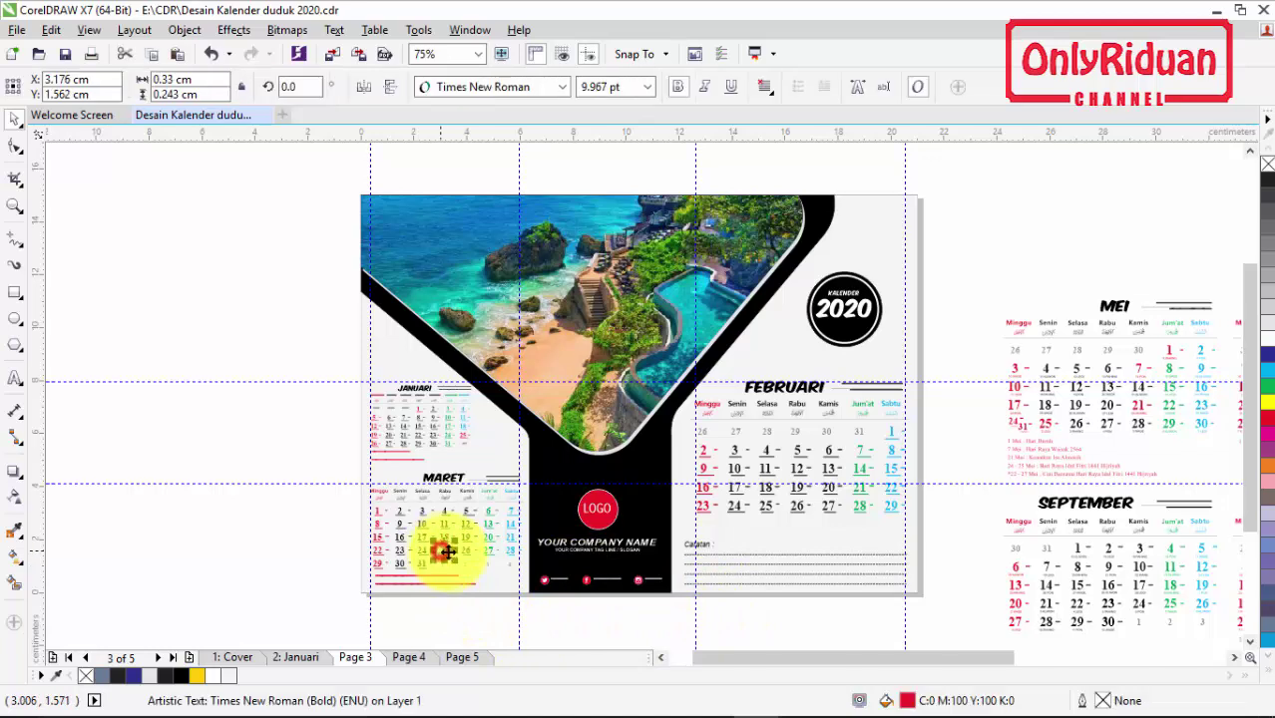
drag(347, 469, 527, 603)
drag(461, 526, 260, 530)
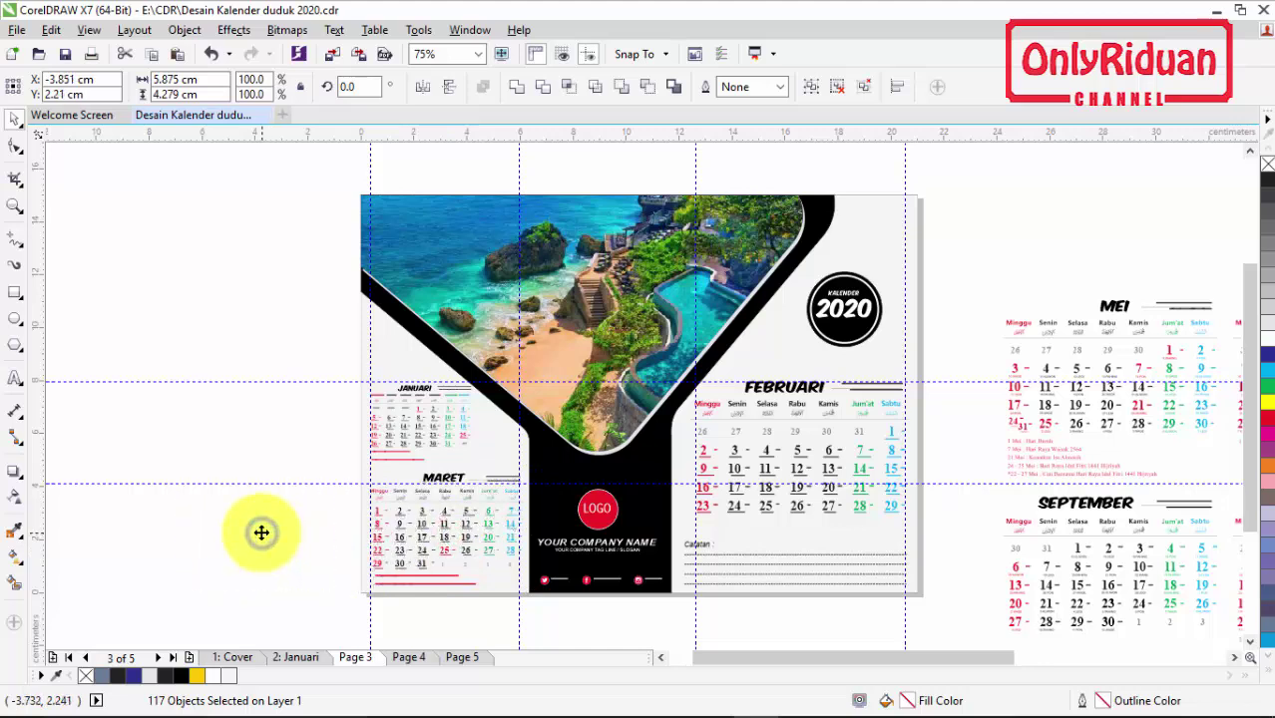
click(810, 88)
click(228, 329)
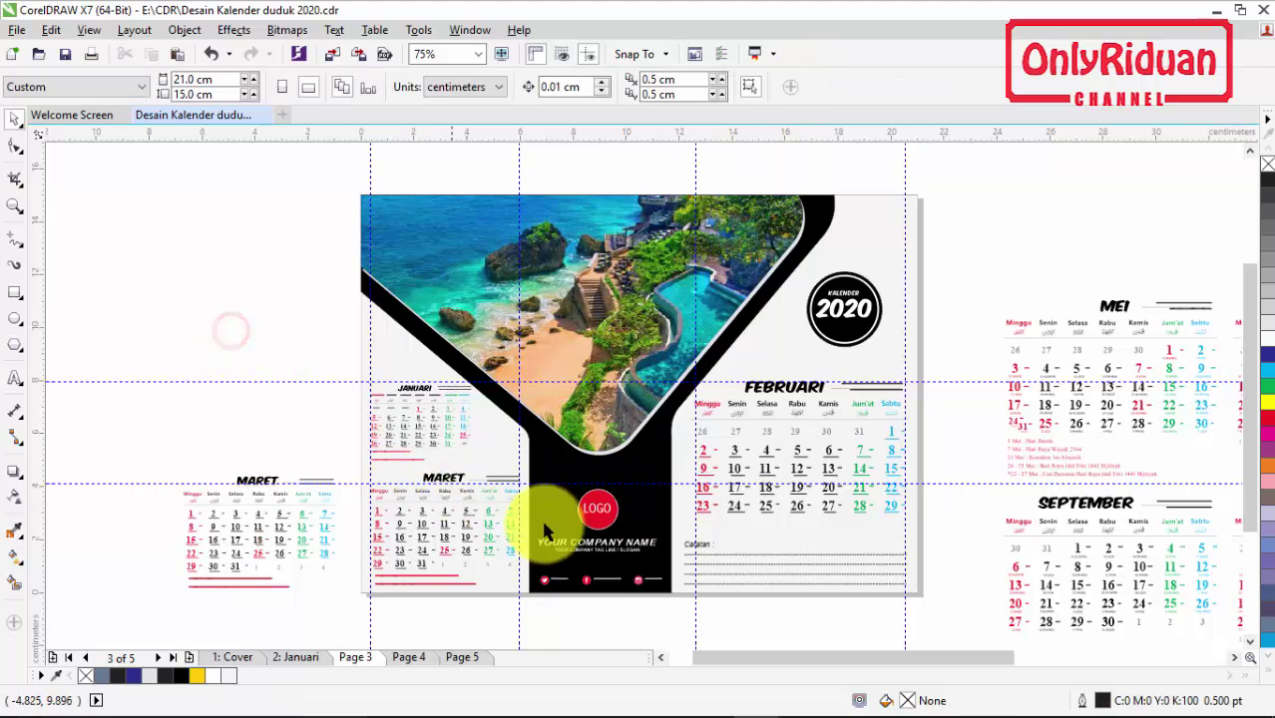
Step: Ungroup the Page 3 layout and place a copy of its Februari calendar on the pasteboard above the Maret copy
drag(948, 536, 658, 356)
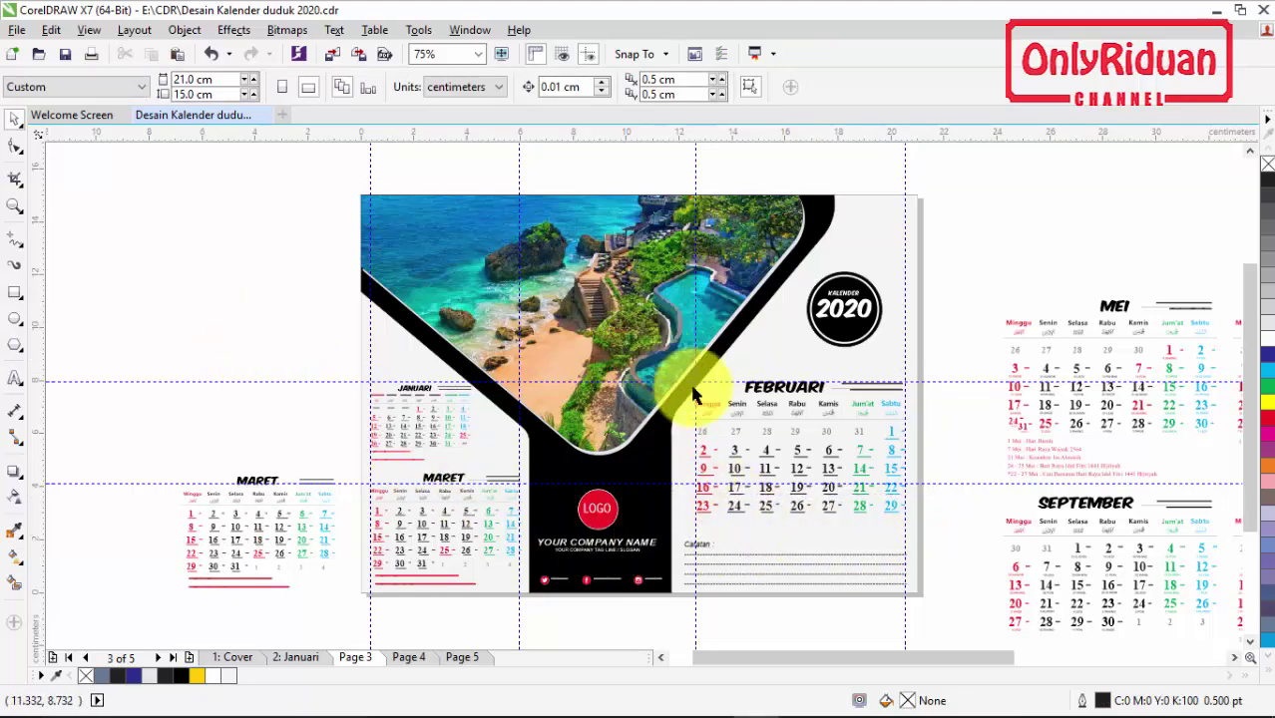
click(770, 459)
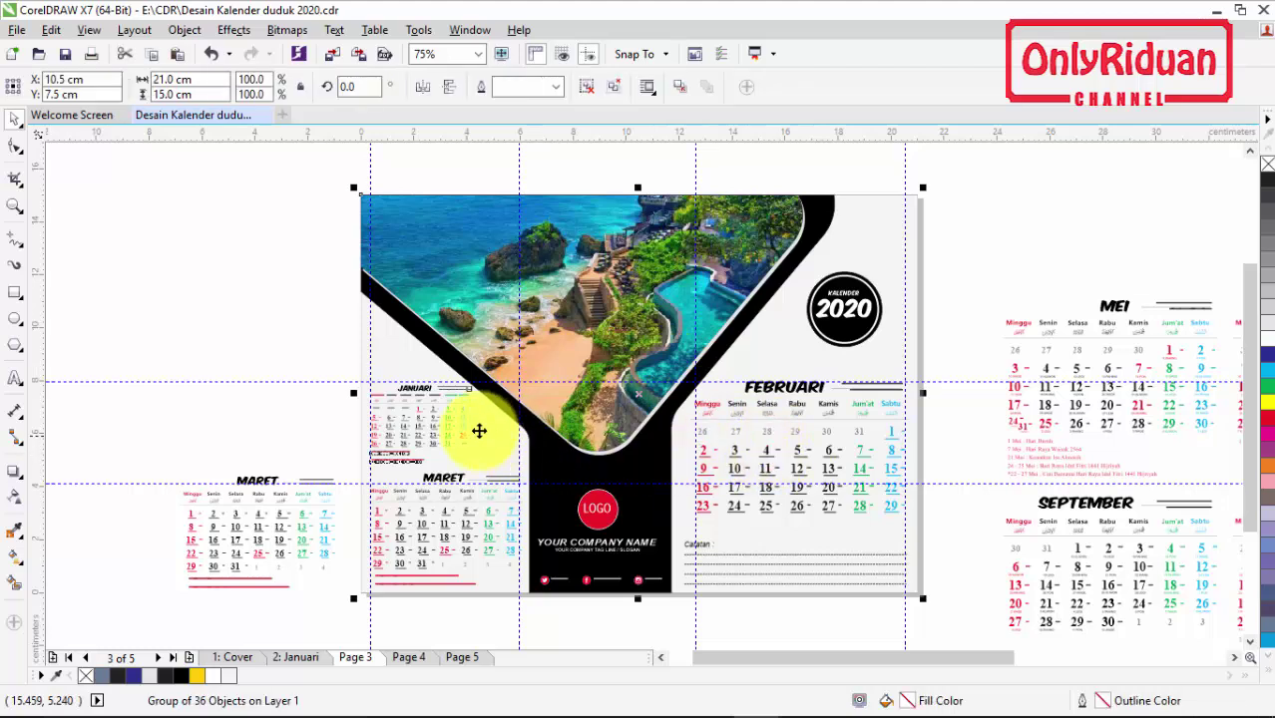
mouse_move(424, 387)
mouse_down()
mouse_move(450, 417)
mouse_move(412, 389)
mouse_up()
click(586, 90)
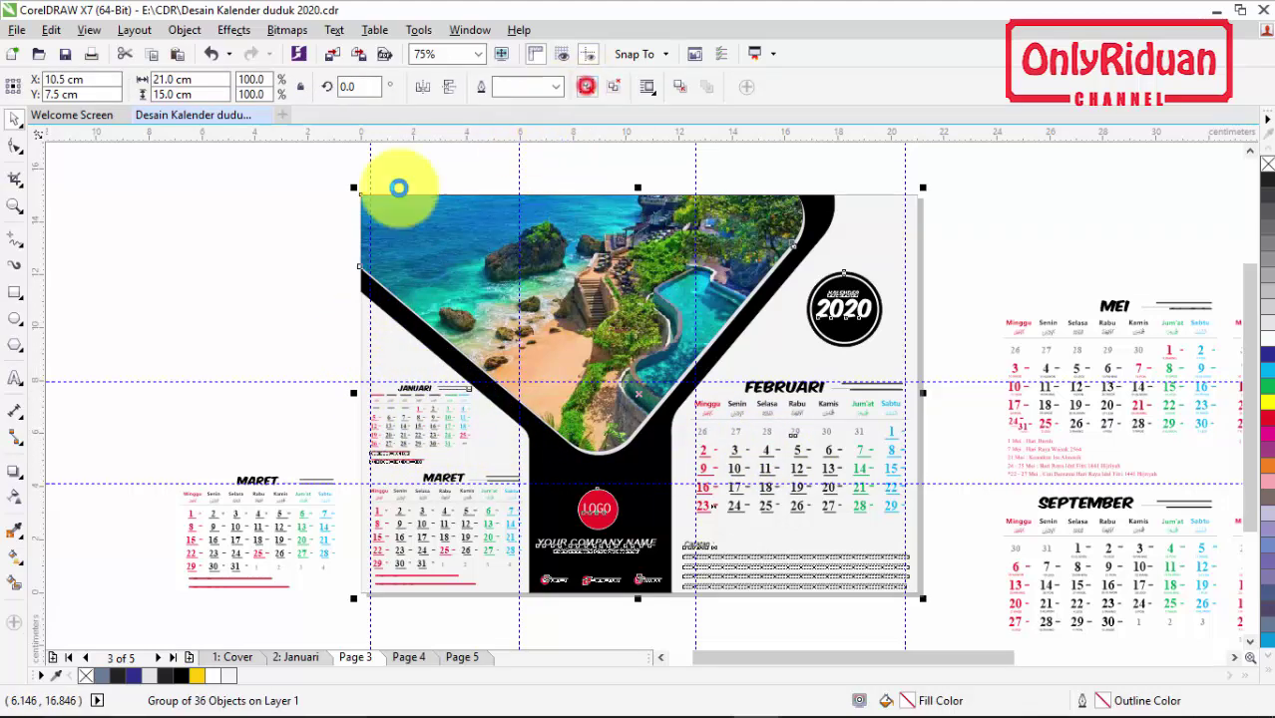
click(121, 268)
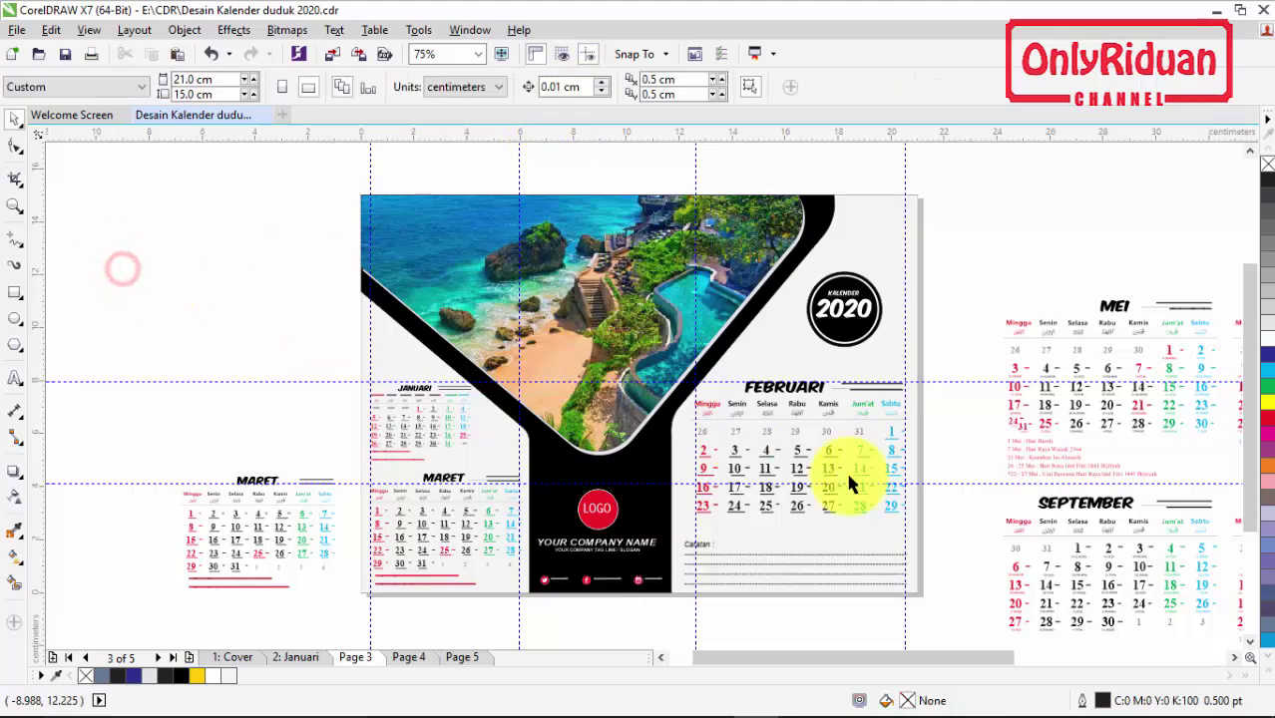
click(678, 379)
drag(799, 454, 228, 349)
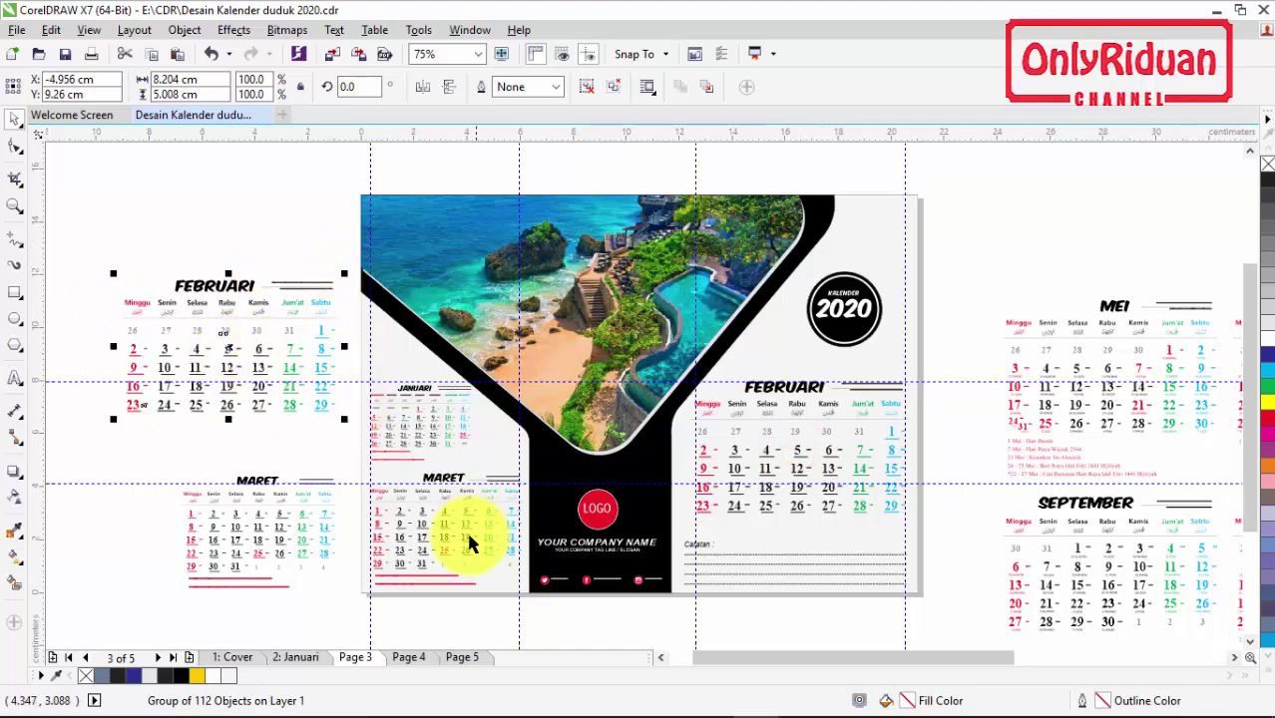
Step: Rename Page 3 as Februari
click(405, 659)
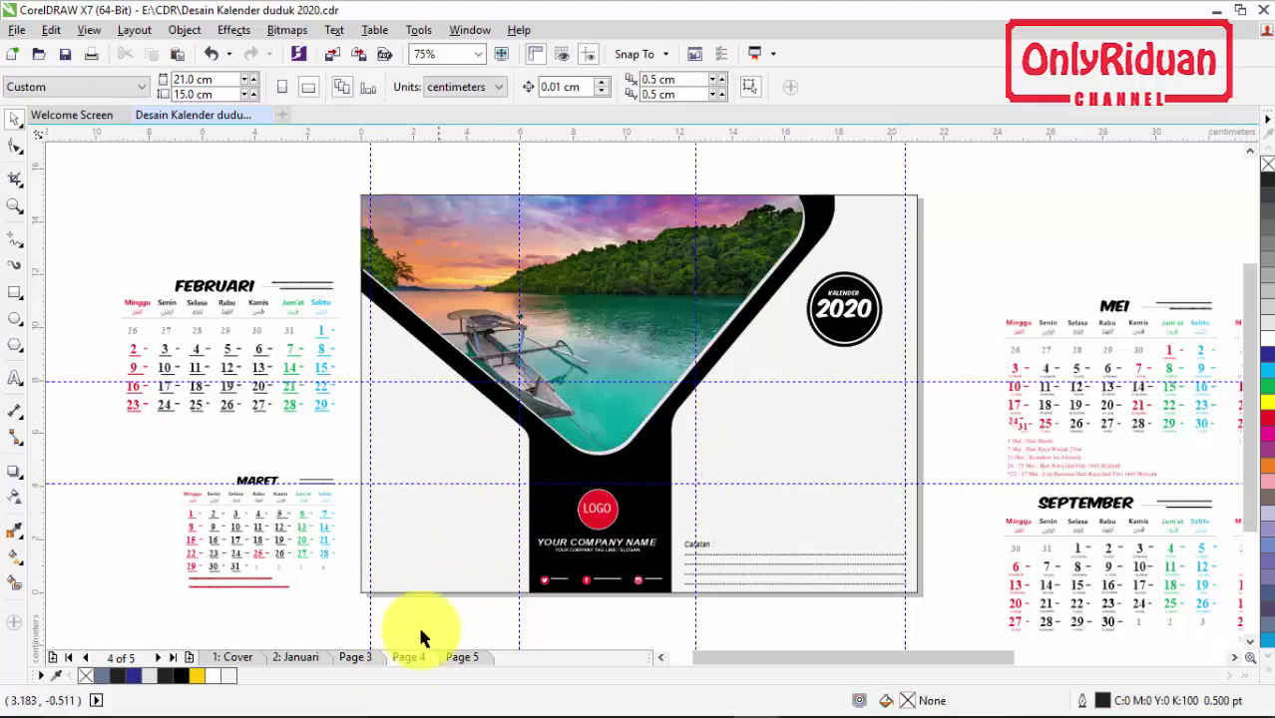
click(352, 660)
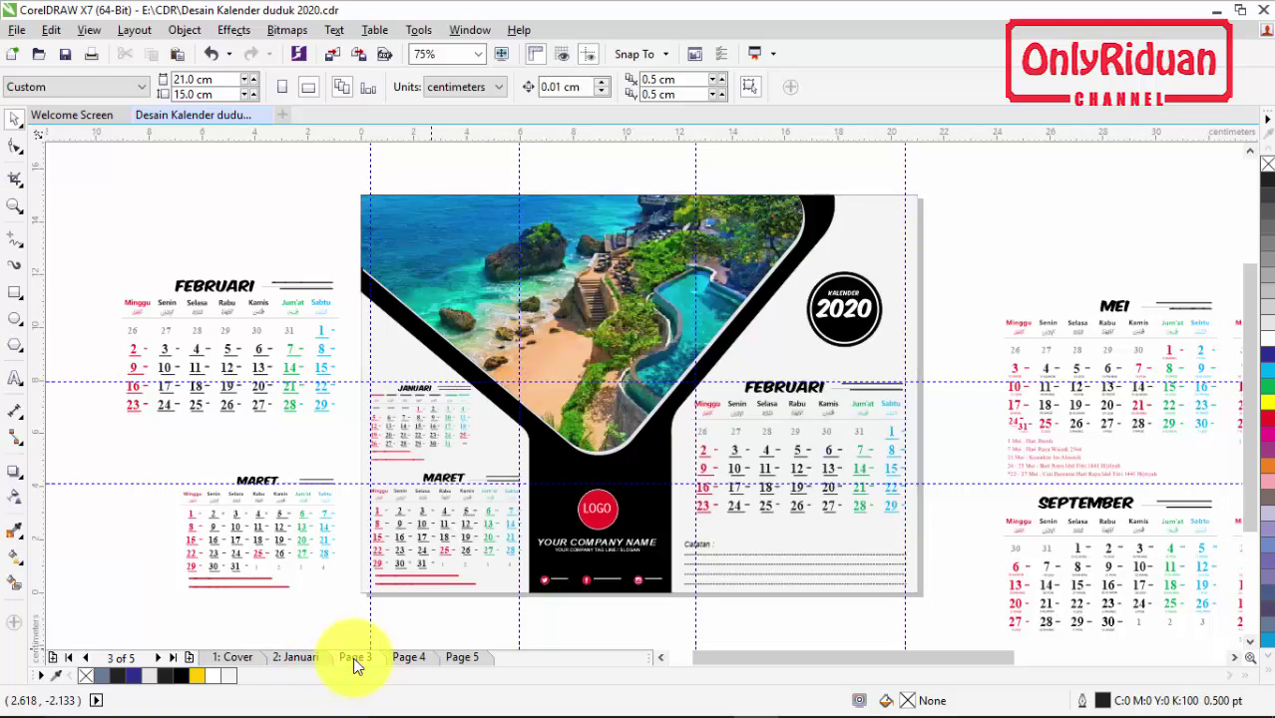
right_click(354, 658)
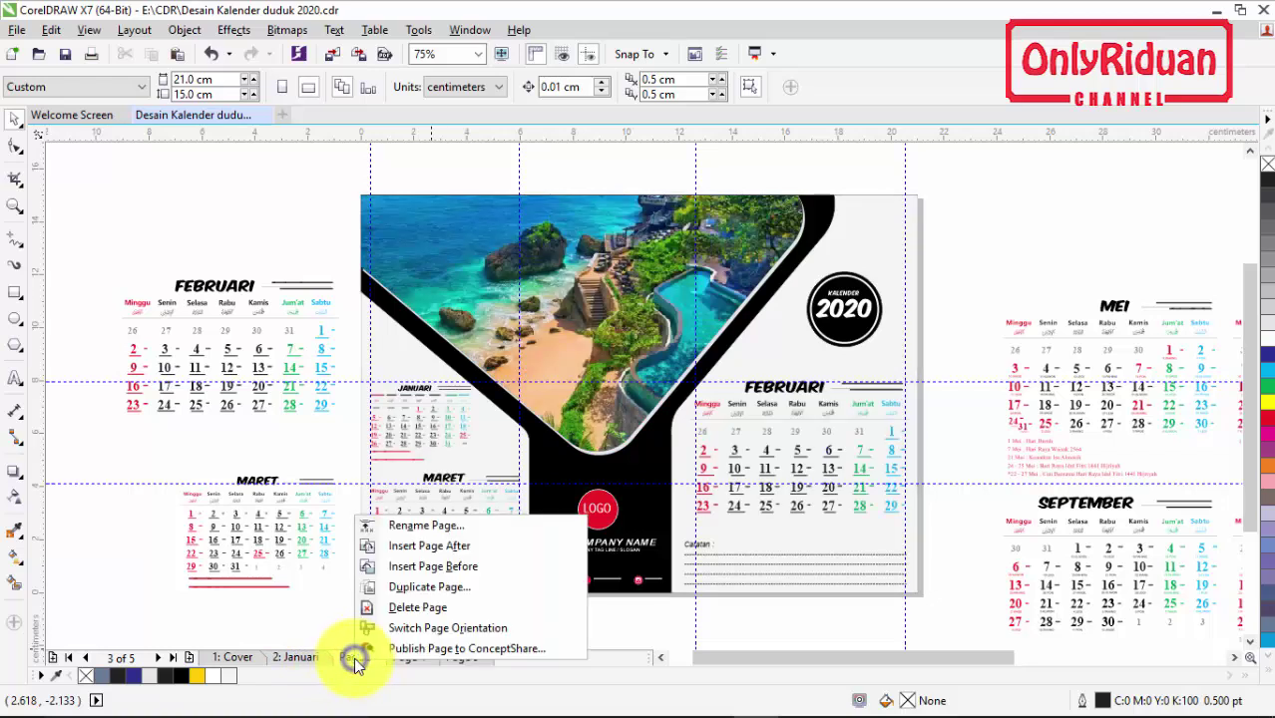
click(415, 528)
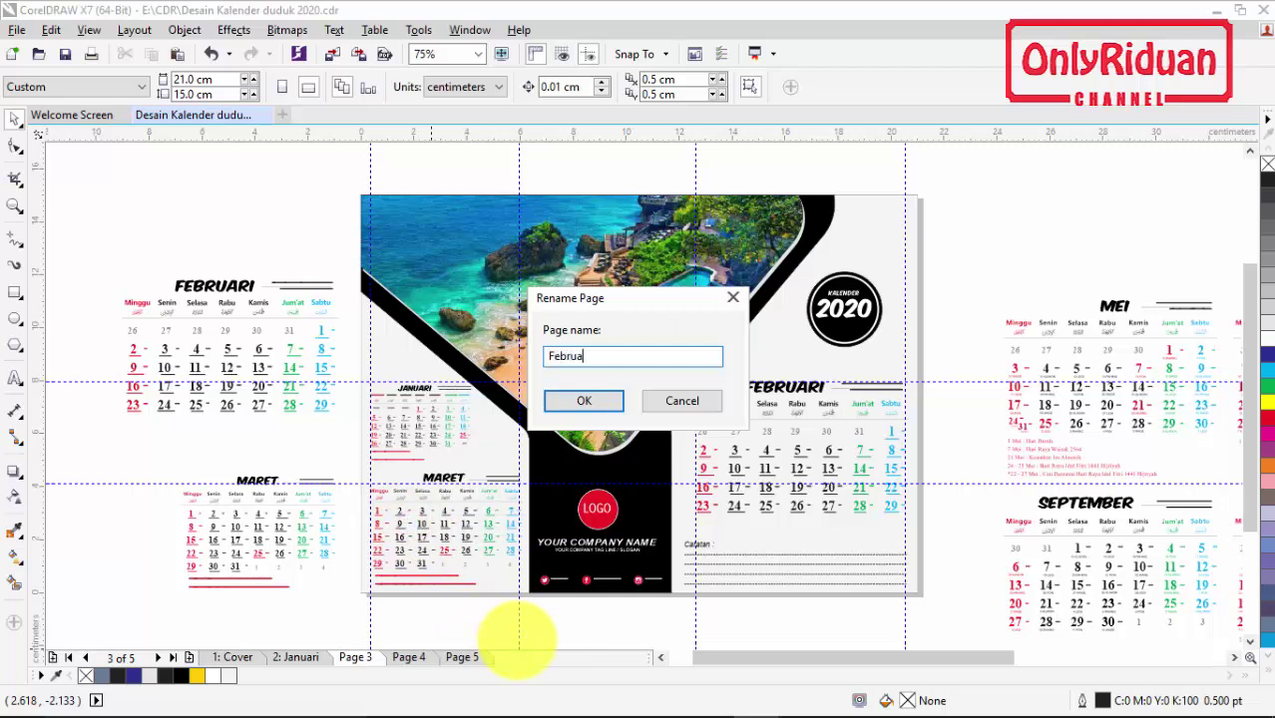
key(Return)
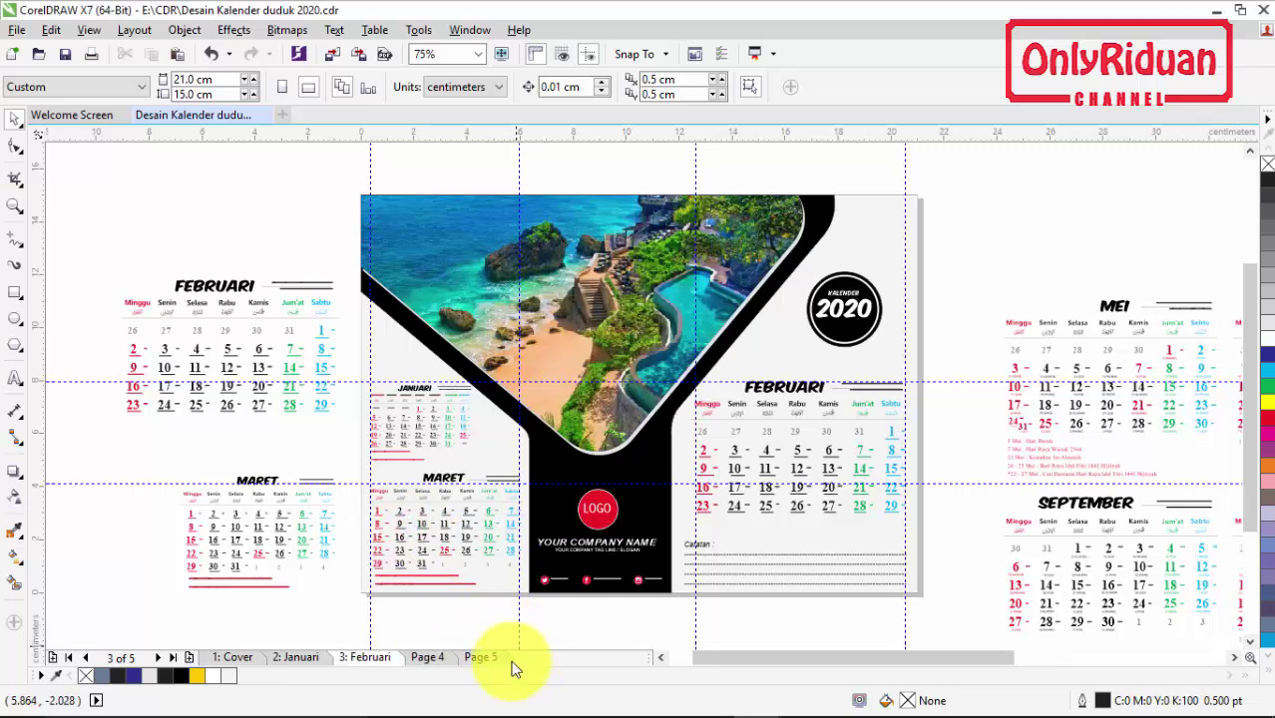
Step: Rename Page 4 as Maret
right_click(441, 658)
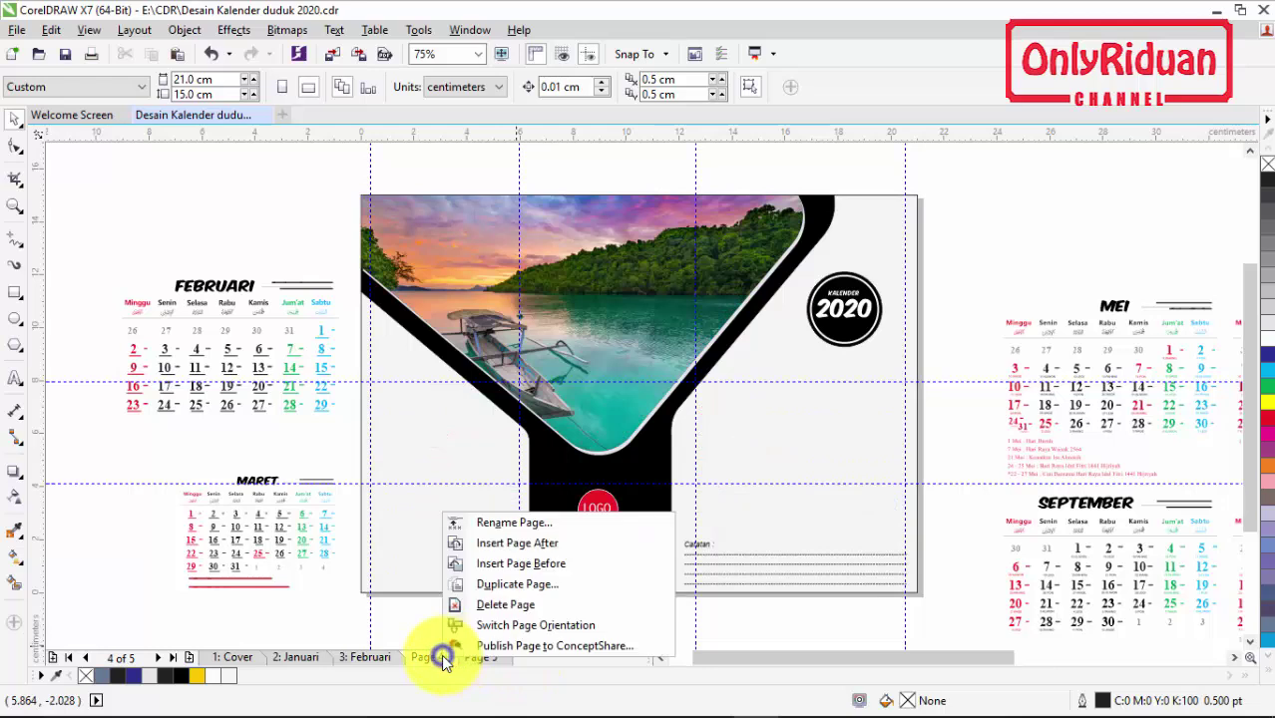
click(514, 524)
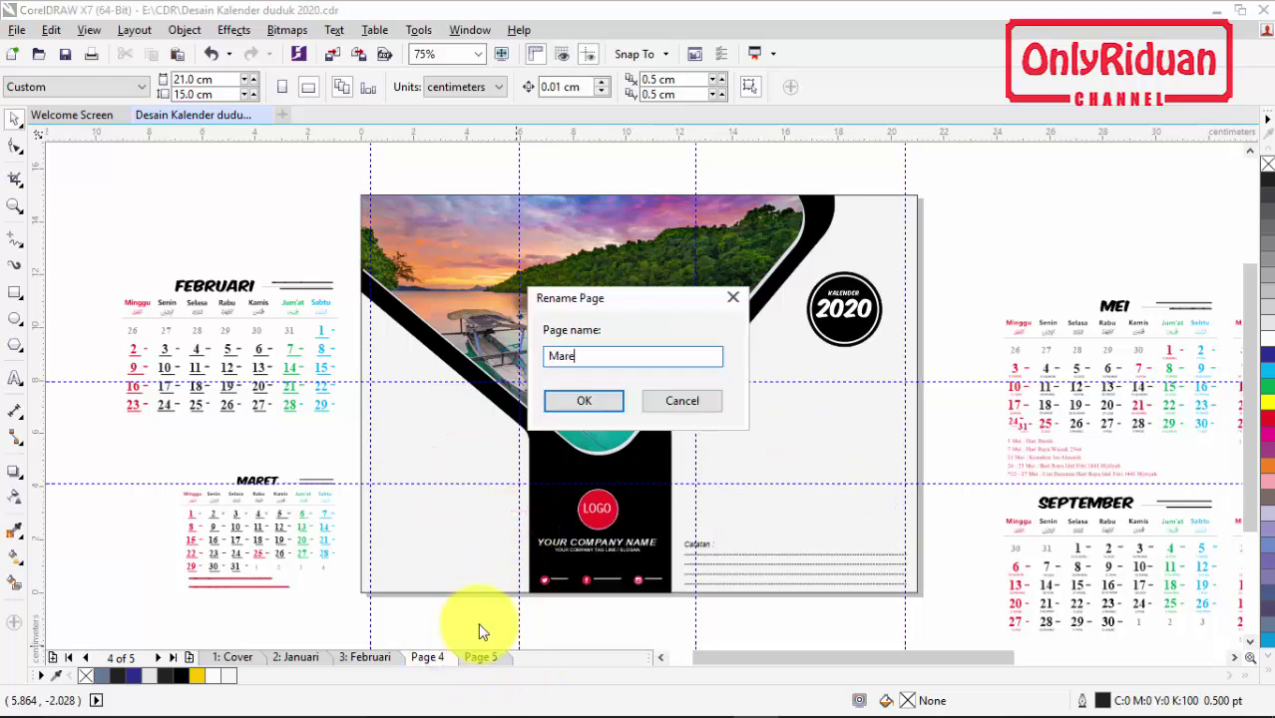
key(Return)
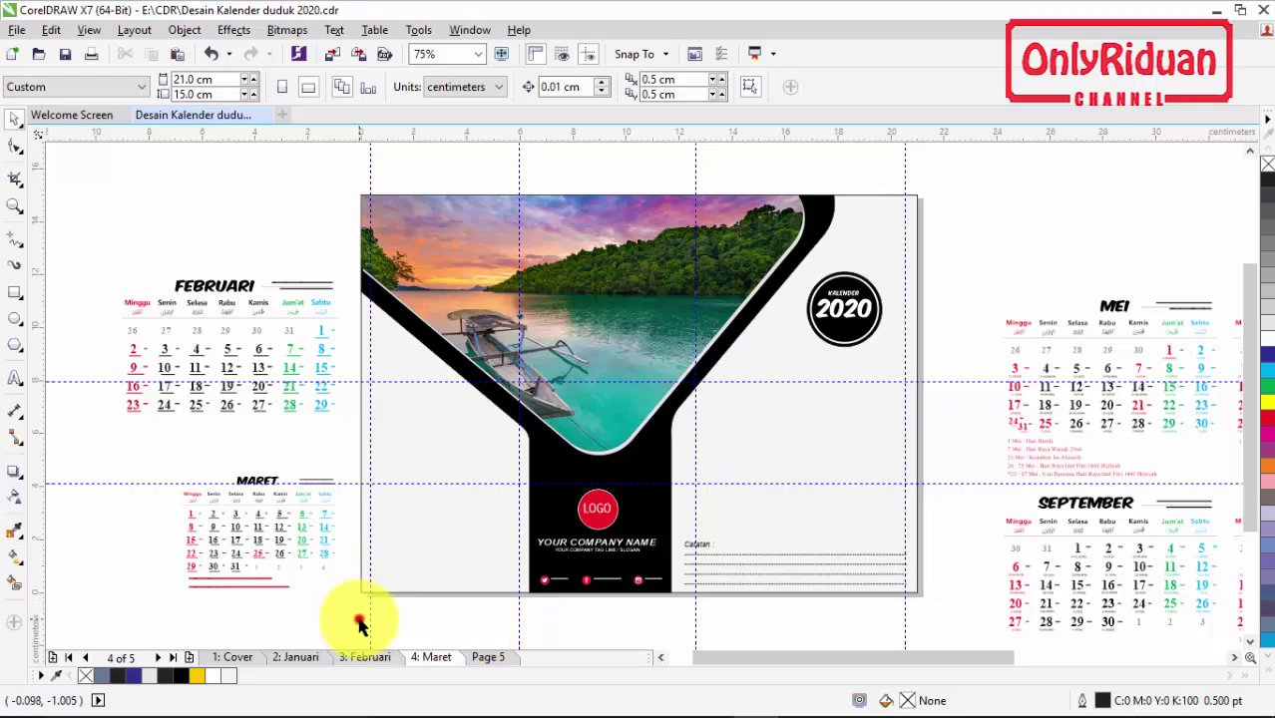
Step: Move the grouped Maret calendar from the pasteboard into the empty area below the 2020 badge on the Maret page
drag(236, 529, 814, 433)
scroll(814, 433, up, 3)
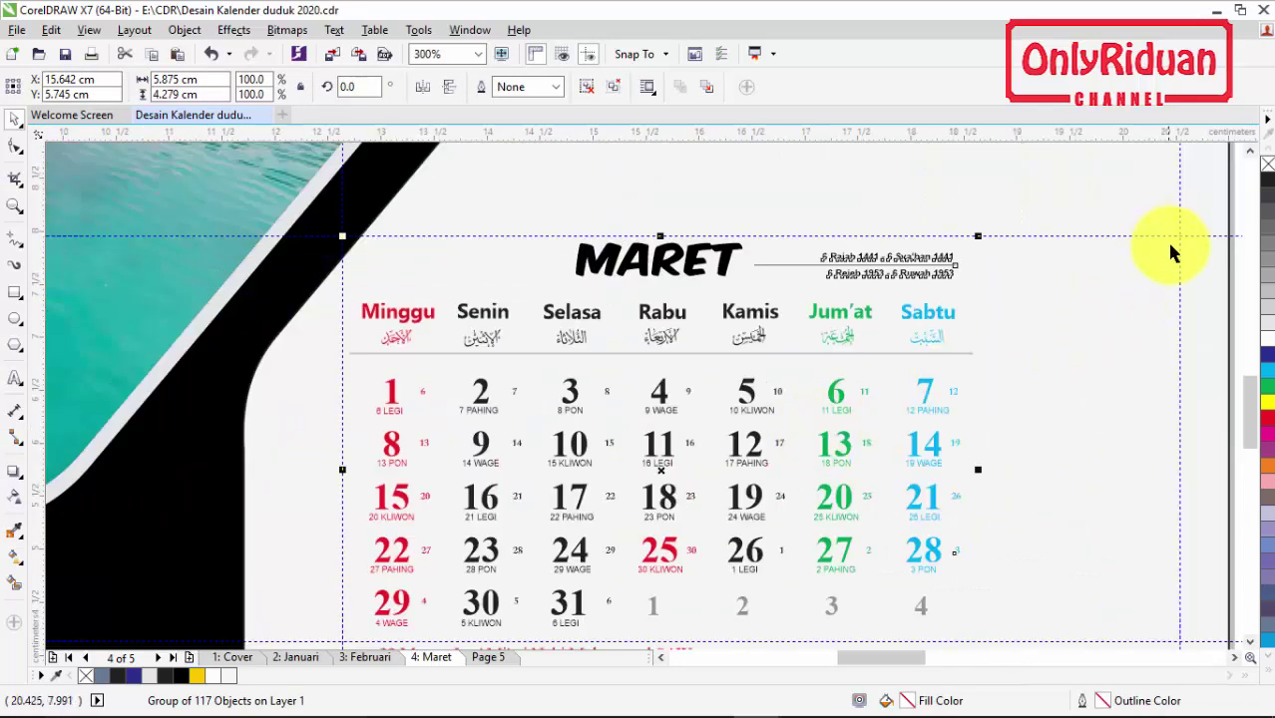
click(1234, 658)
click(1234, 657)
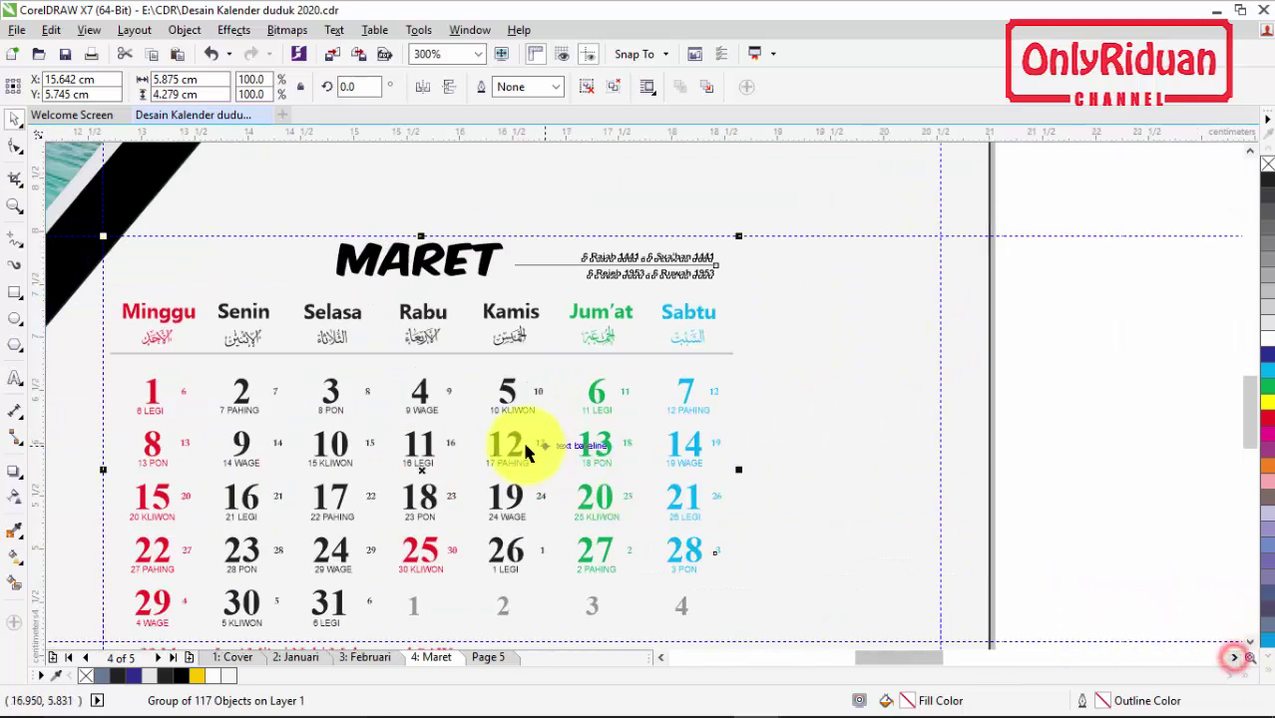
drag(521, 407, 722, 398)
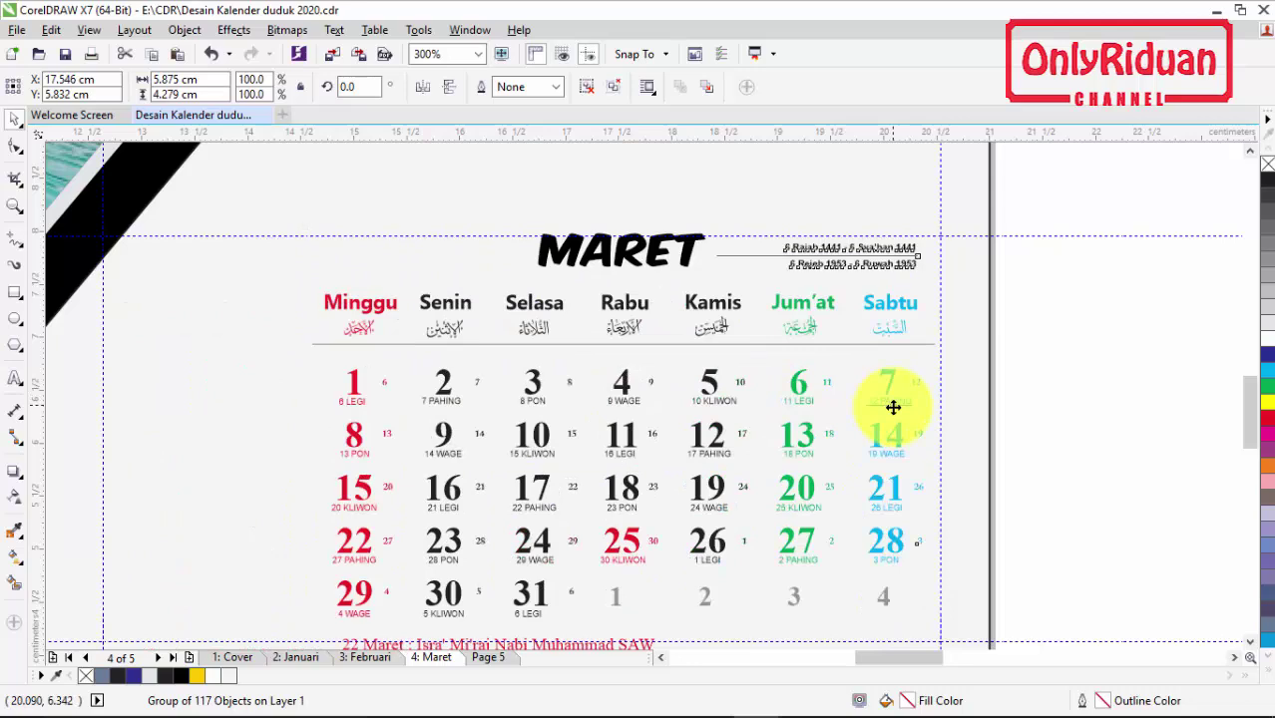
Step: Nudge the Maret calendar to X 17.746 cm, Y 5.802 cm so its upper corner meets the page guidelines
key(Right)
key(Right)
key(Right)
key(Right)
key(Right)
key(Right)
key(Right)
key(Right)
key(Right)
key(Right)
key(Right)
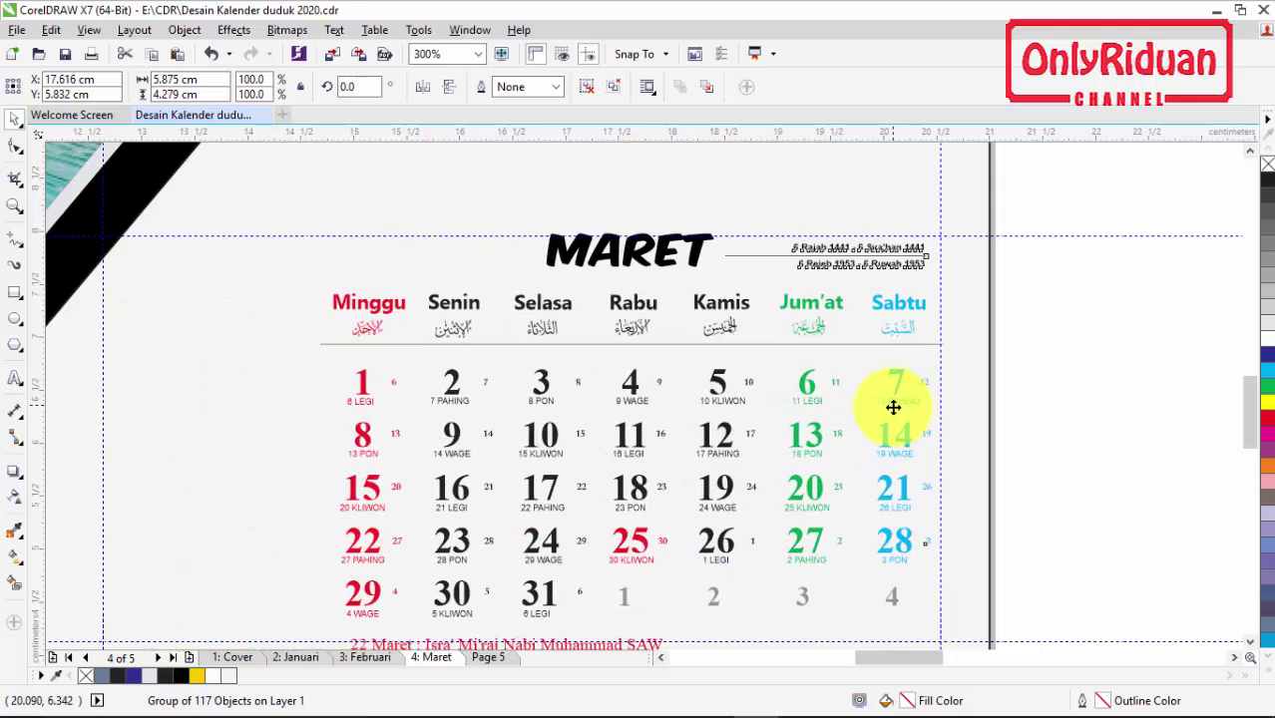
key(Right)
key(Right)
key(Right)
key(Right)
key(Right)
key(Right)
key(Right)
key(Right)
key(Right)
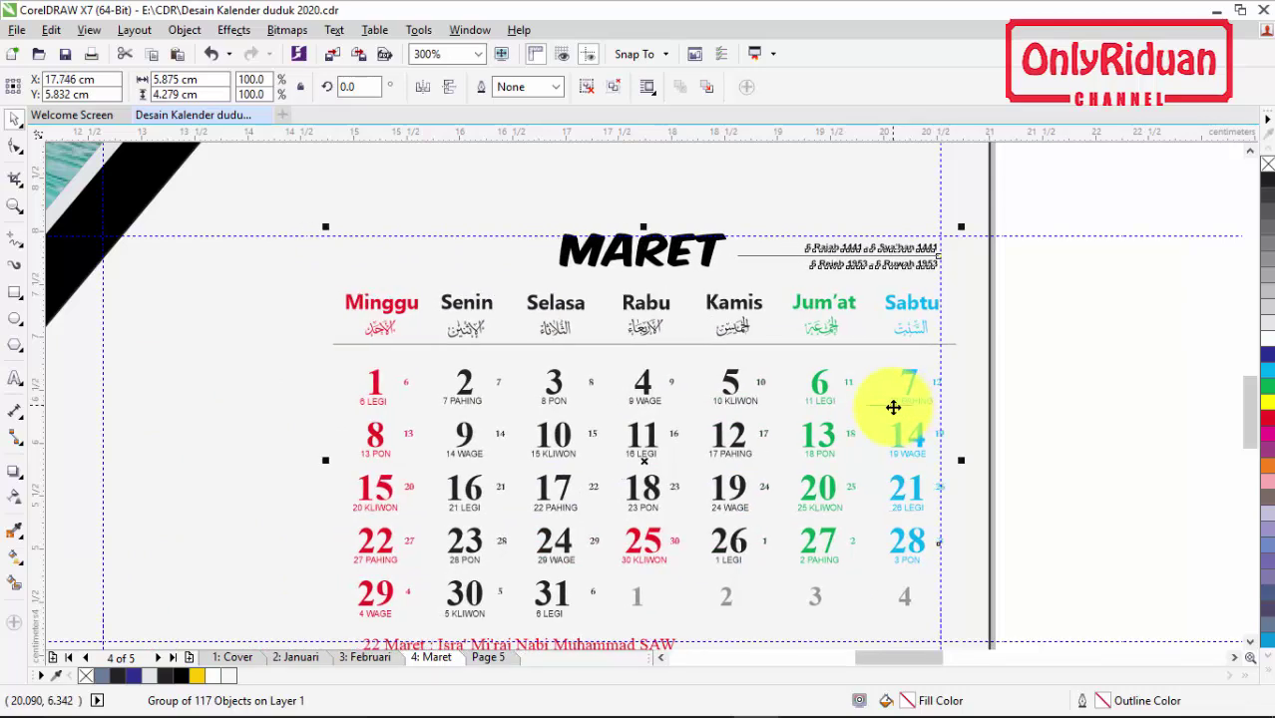
key(Down)
key(Down)
key(Down)
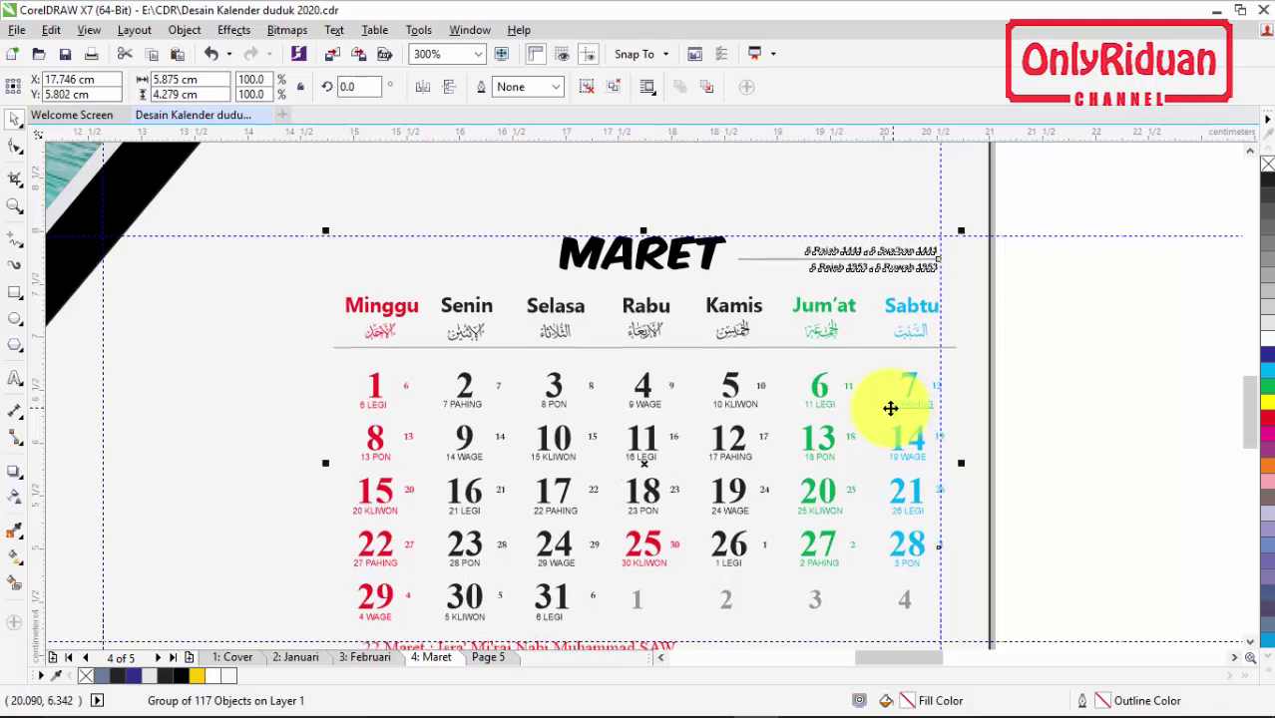
Step: Scale the Maret calendar proportionally to about 8.1 × 5.8 cm, filling the space between the vertical guidelines
scroll(760, 425, down, 1)
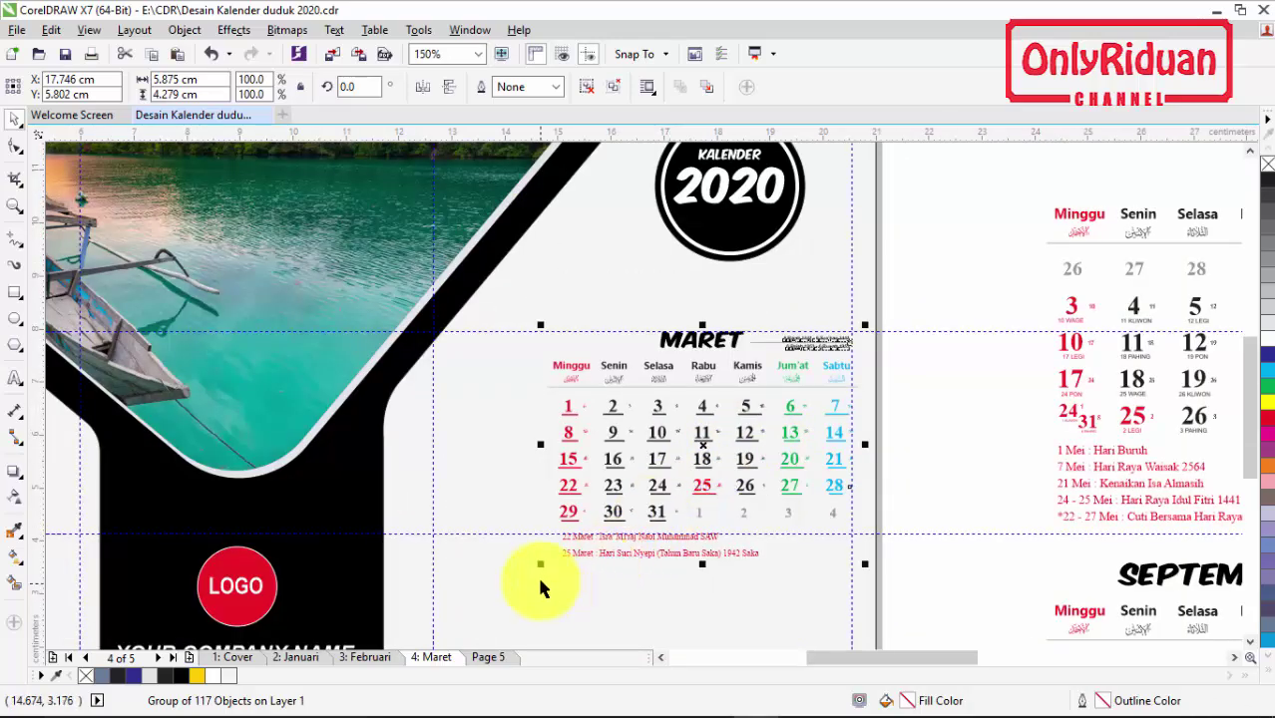
drag(541, 566, 423, 614)
scroll(586, 456, down, 2)
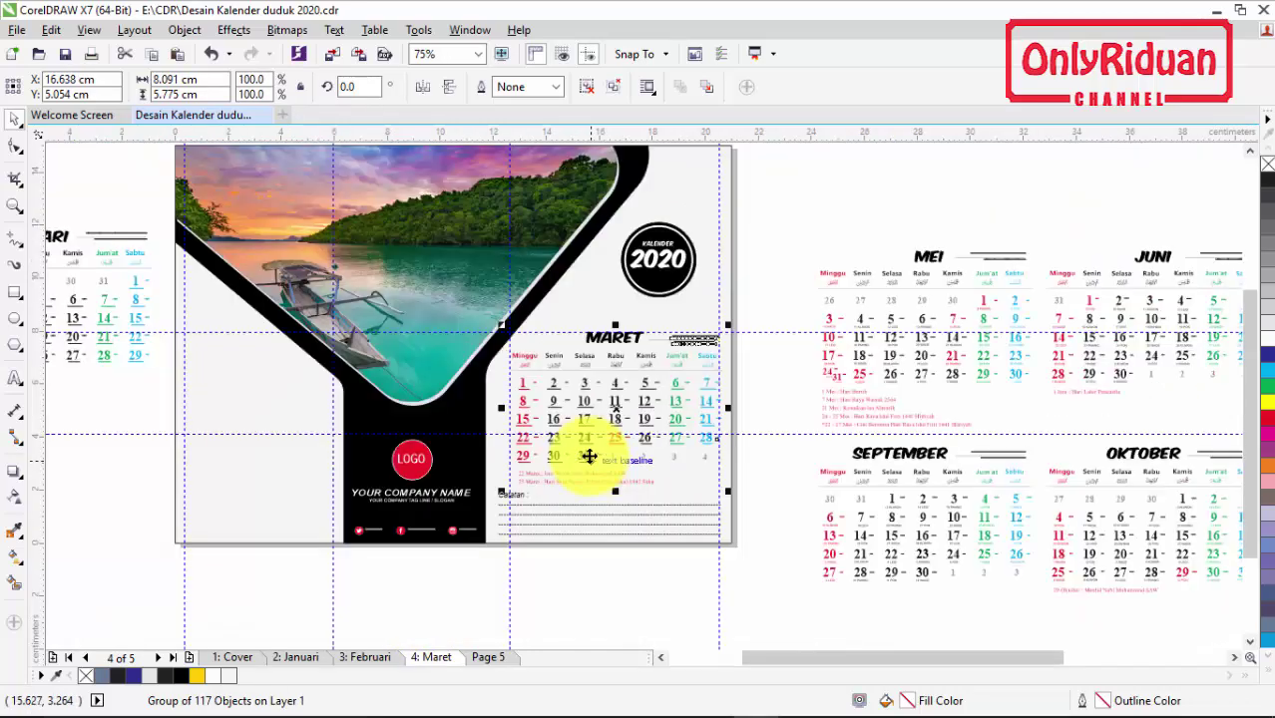
Step: Group all the objects that make up the April calendar on the pasteboard
click(655, 658)
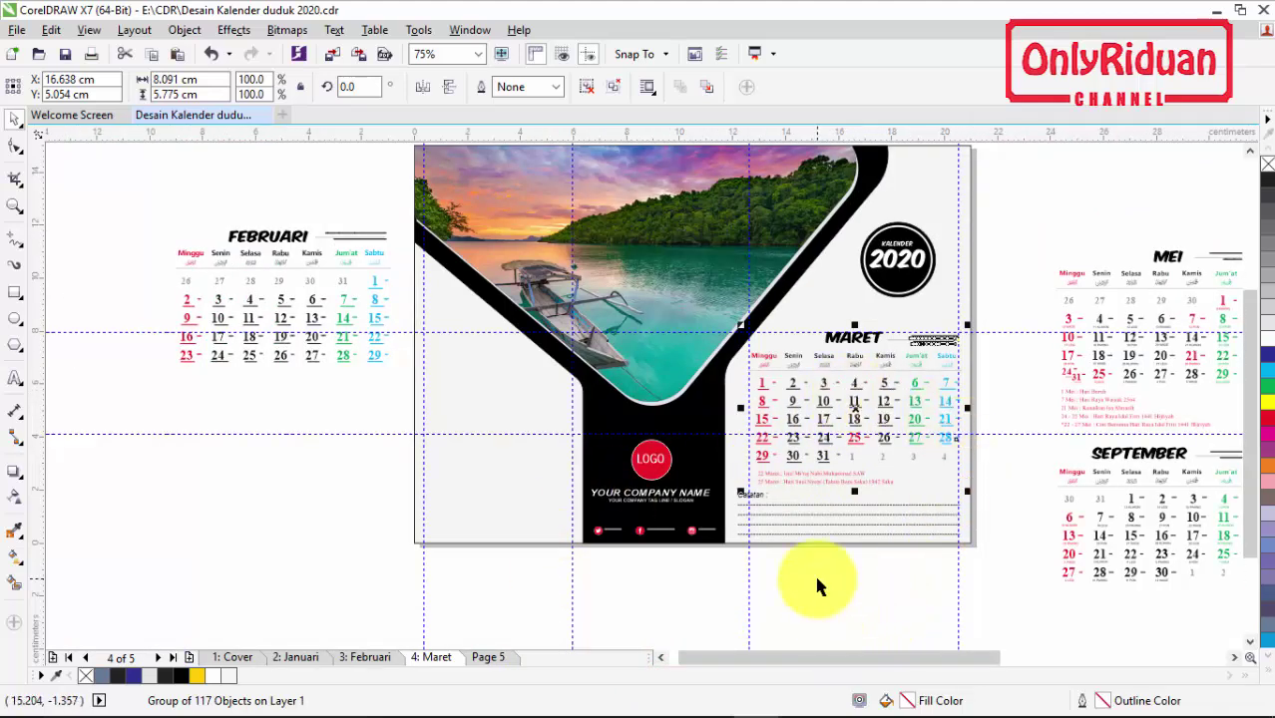
drag(752, 648, 976, 641)
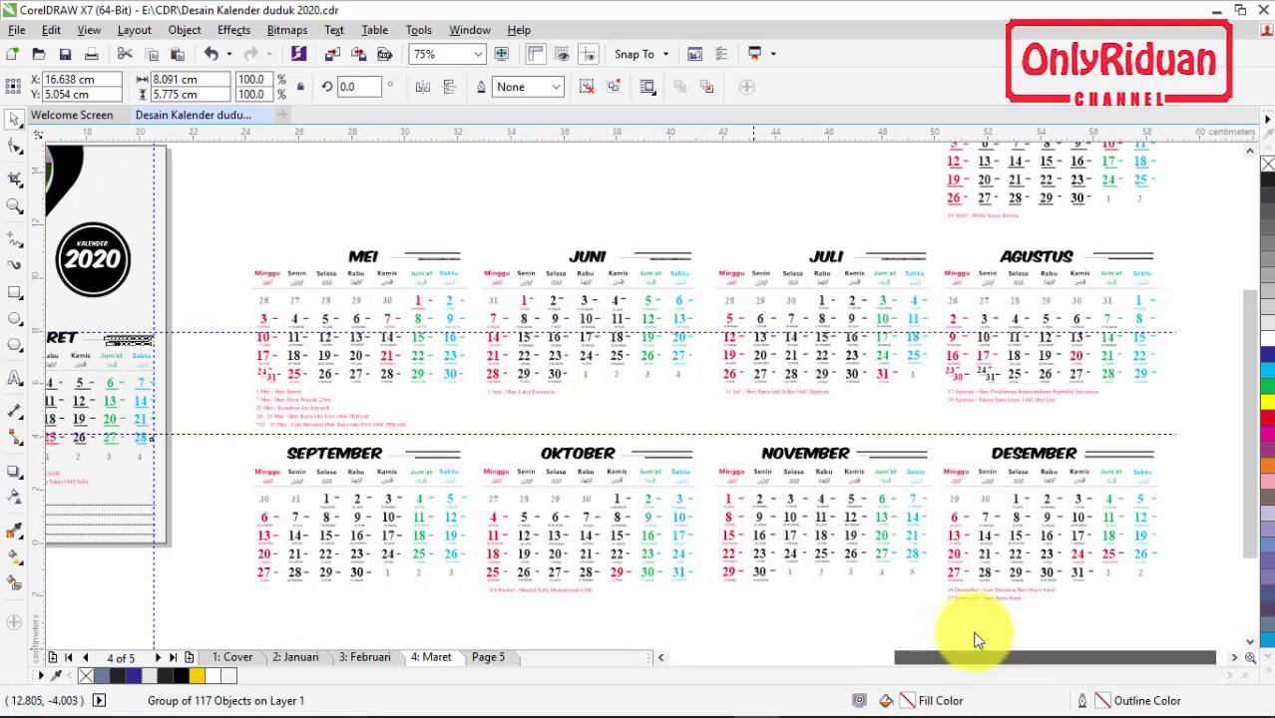
click(1250, 151)
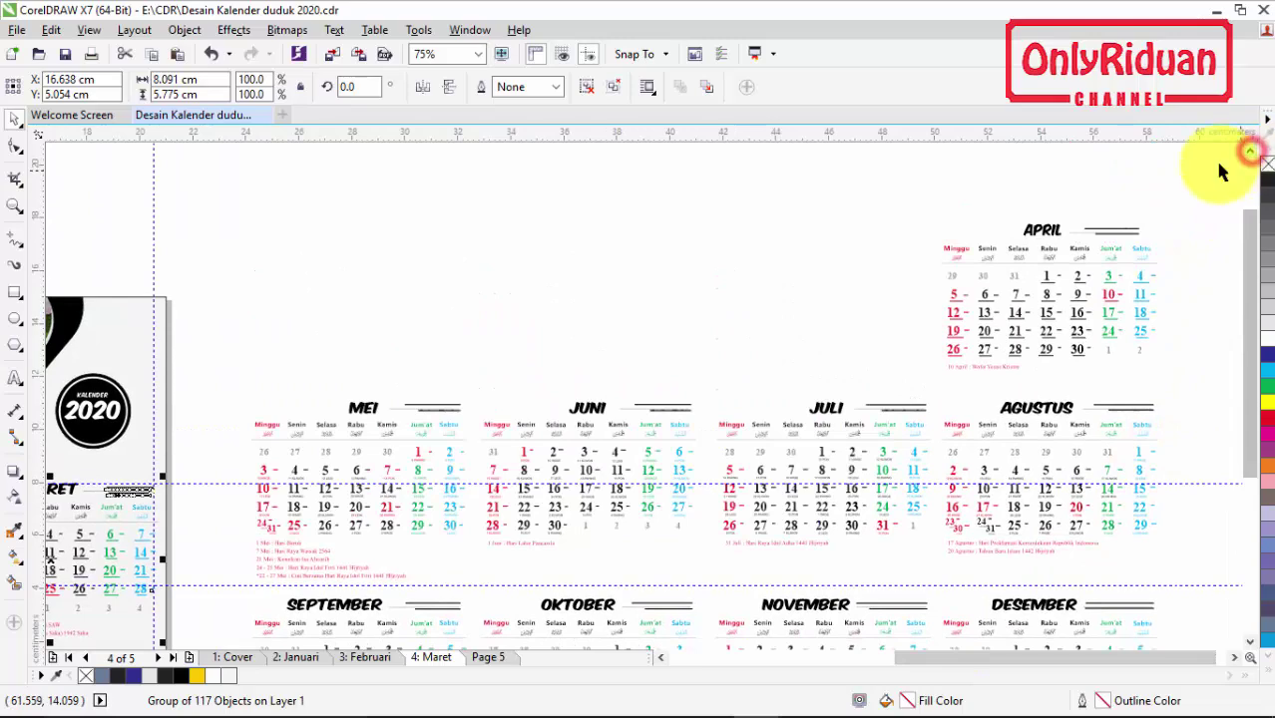
drag(870, 191, 1179, 391)
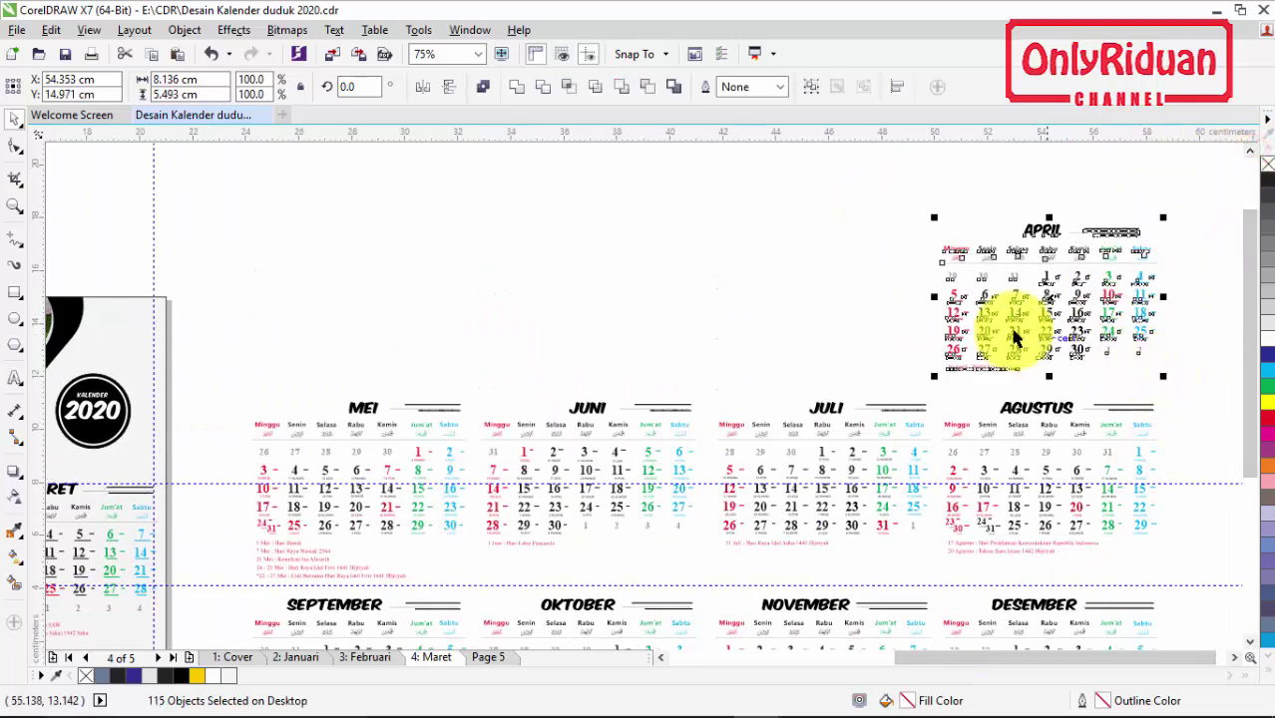
click(814, 88)
Step: Move the grouped April calendar across the page onto the opposite pasteboard, just beneath the Februari calendar
scroll(892, 215, down, 1)
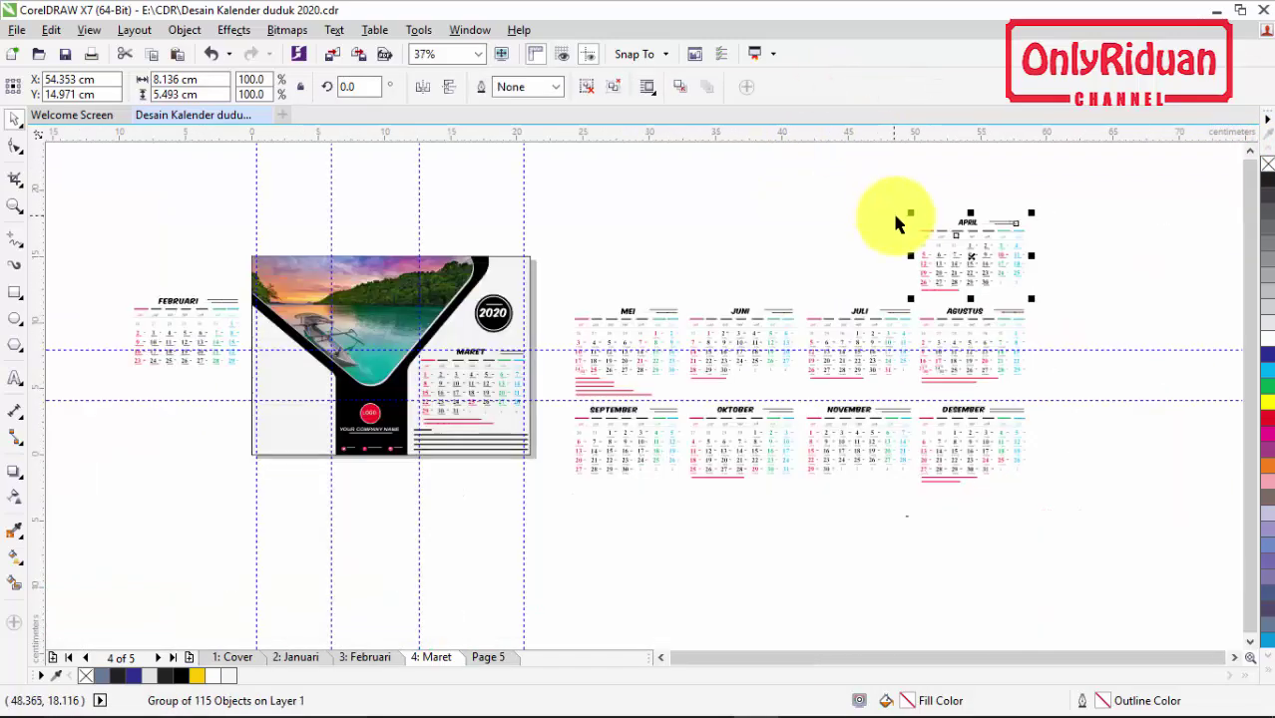
mouse_move(971, 262)
mouse_down()
mouse_move(307, 493)
mouse_move(223, 498)
mouse_move(199, 477)
mouse_up()
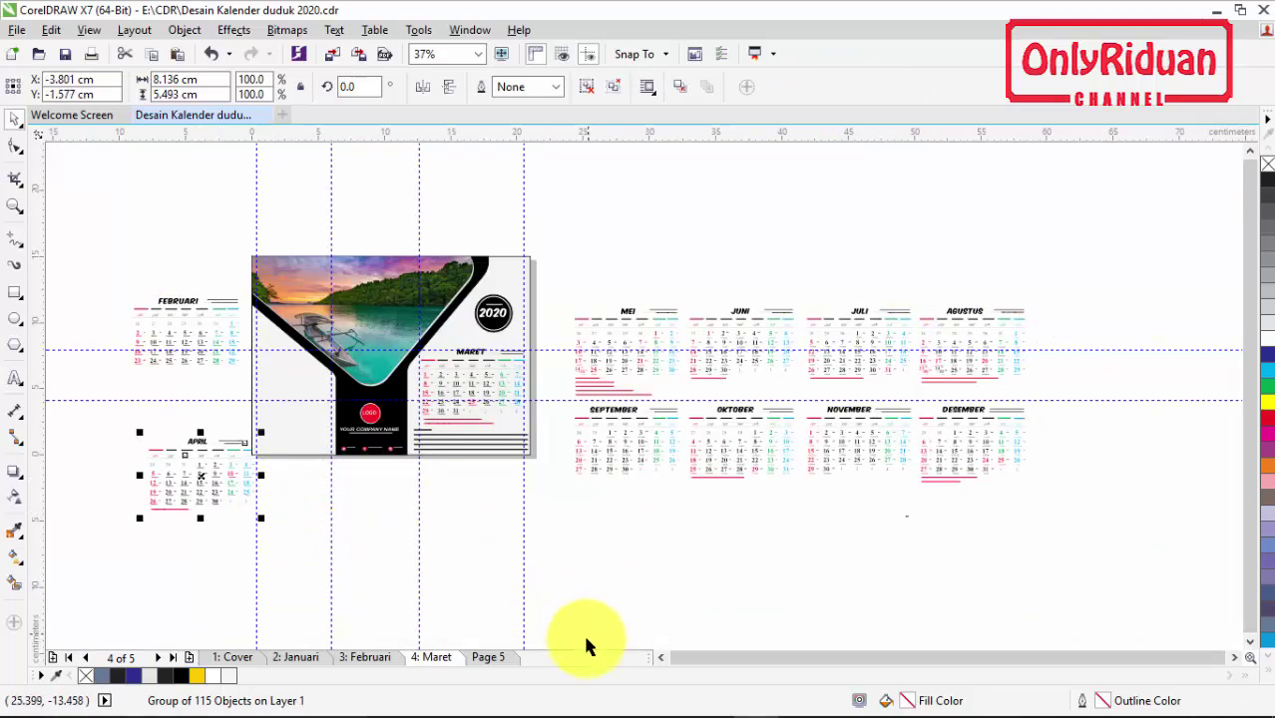
click(661, 657)
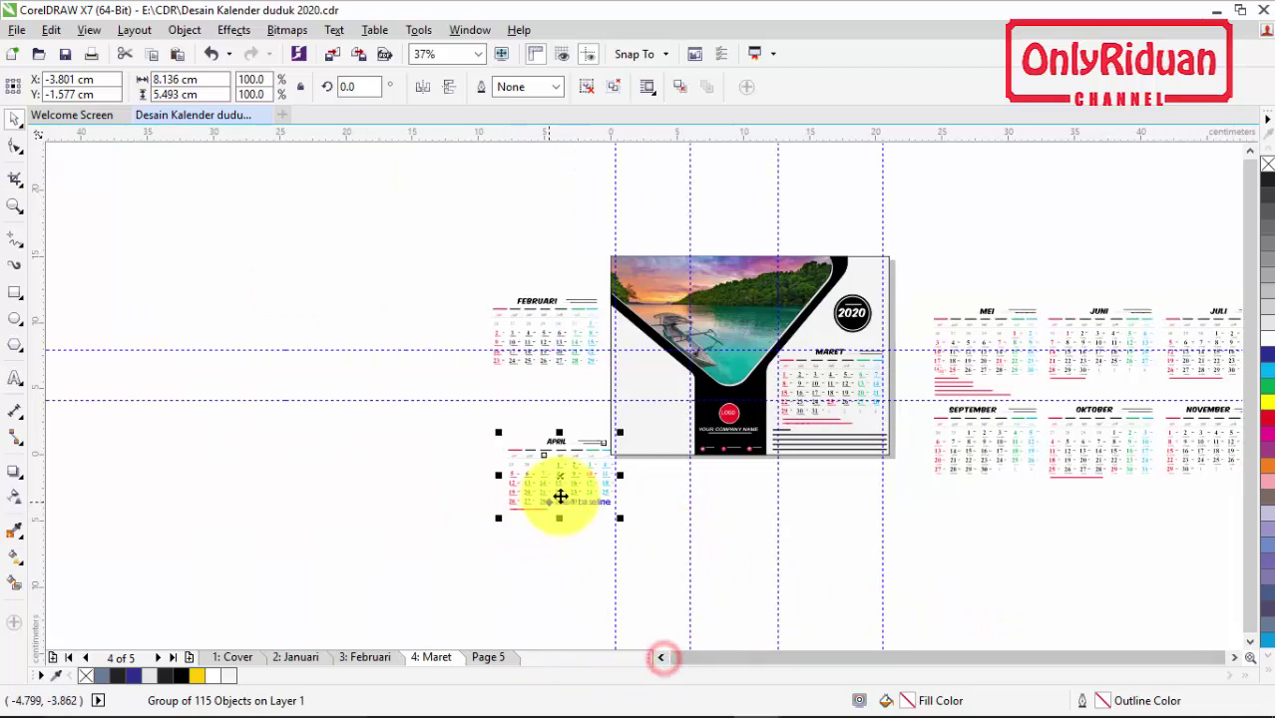
drag(563, 469, 585, 401)
scroll(585, 401, up, 2)
click(611, 557)
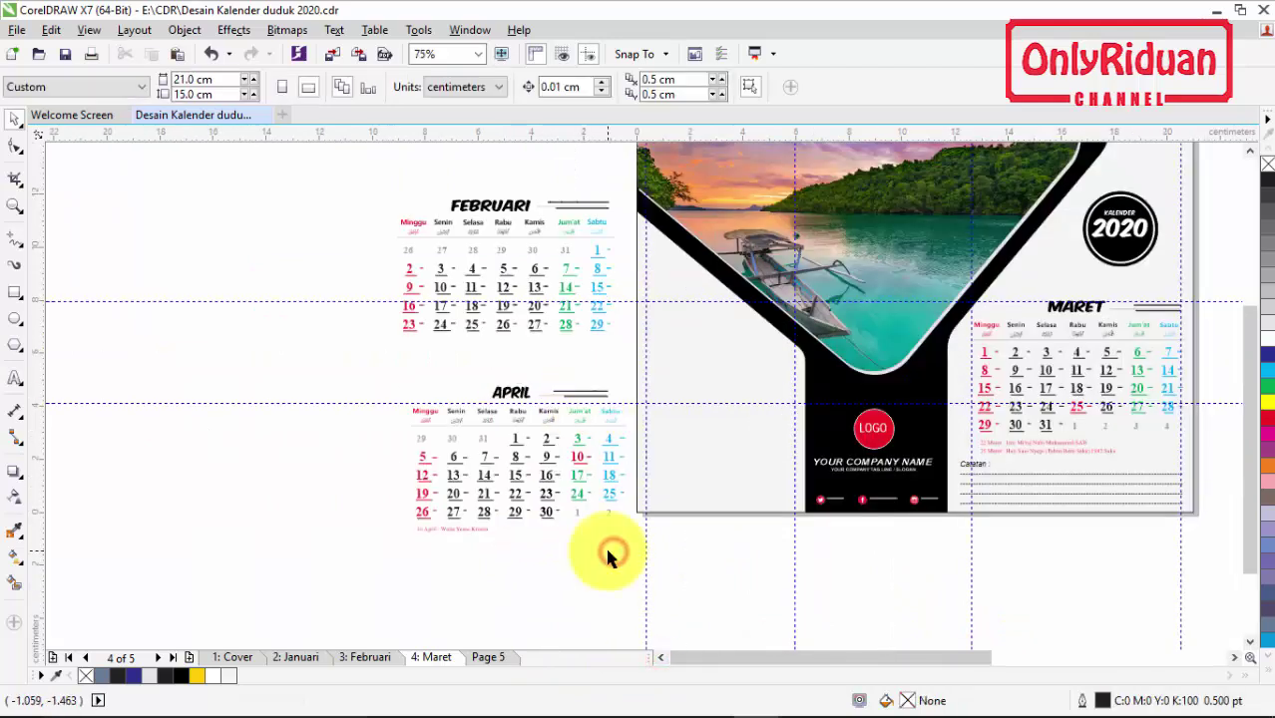
Step: Lock the 21 × 15 cm background rectangle of the Maret page
click(701, 357)
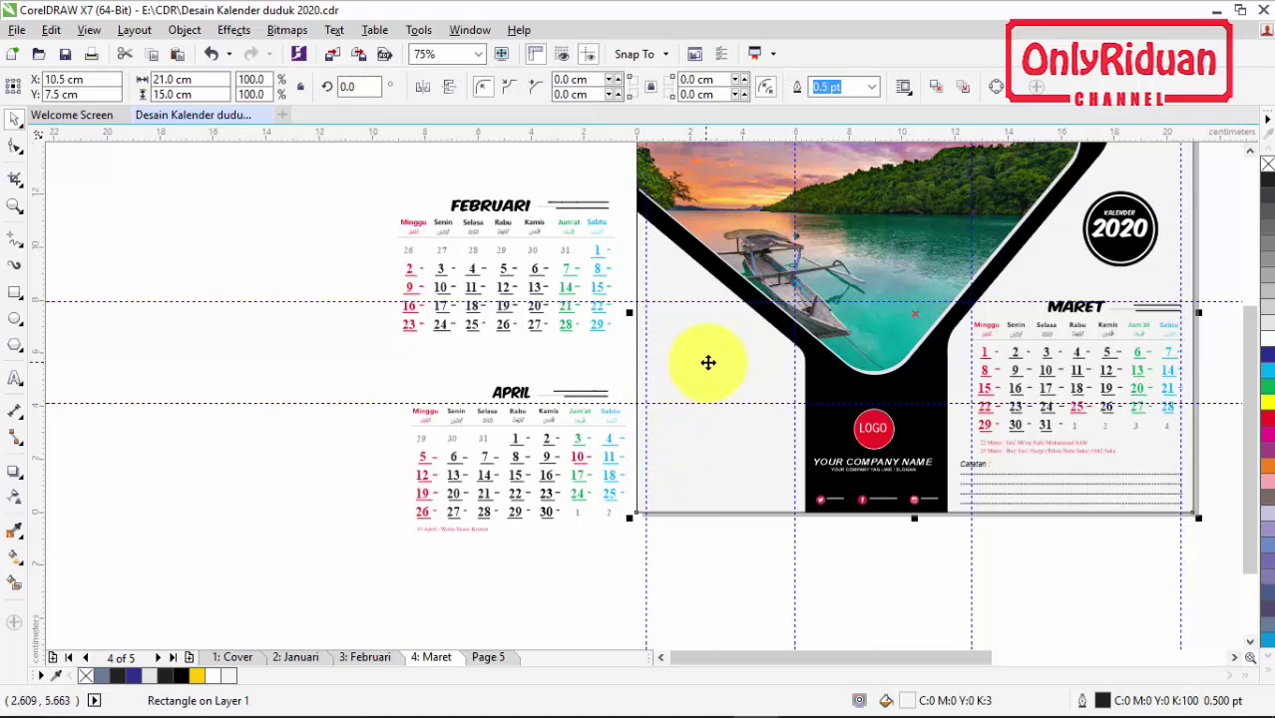
right_click(702, 359)
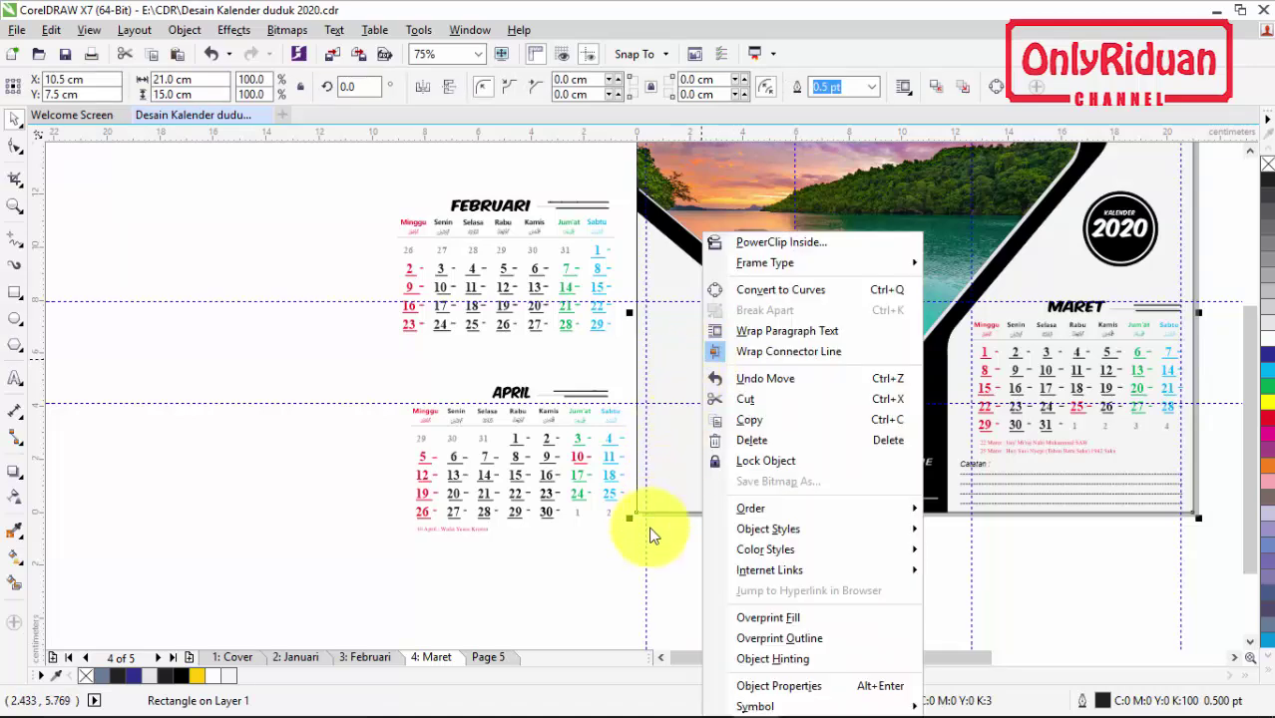
click(766, 462)
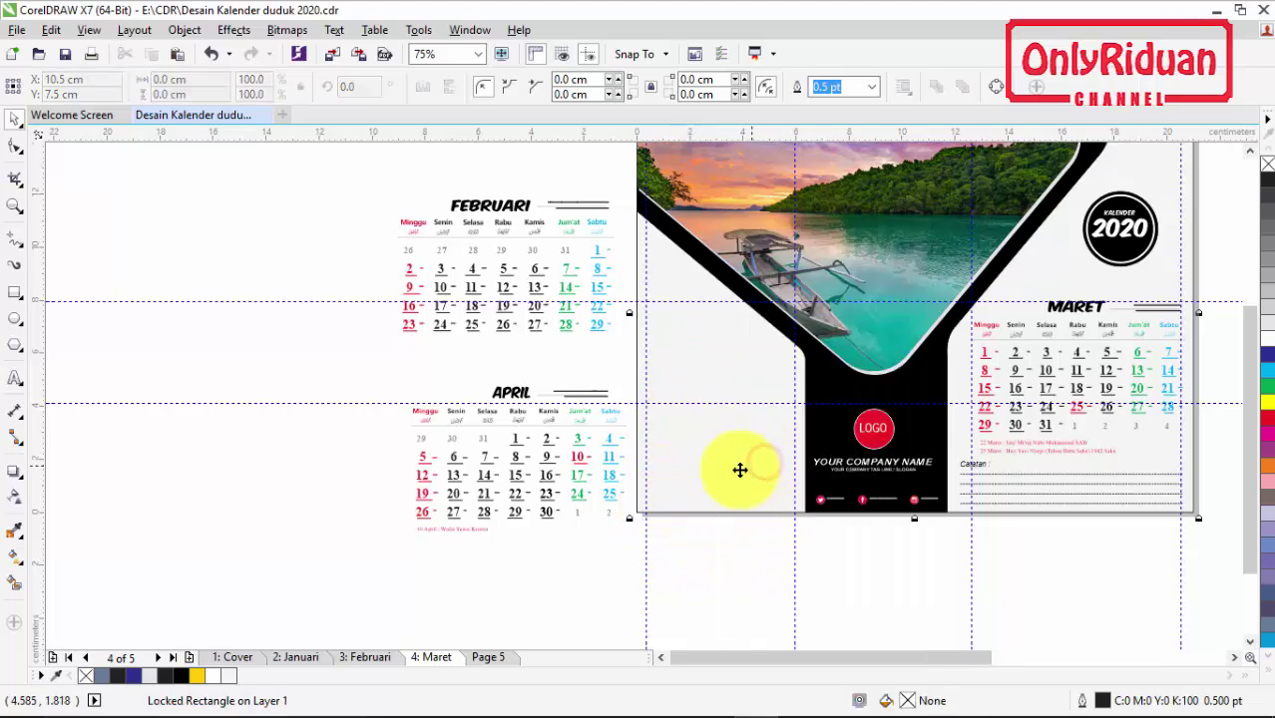
click(289, 361)
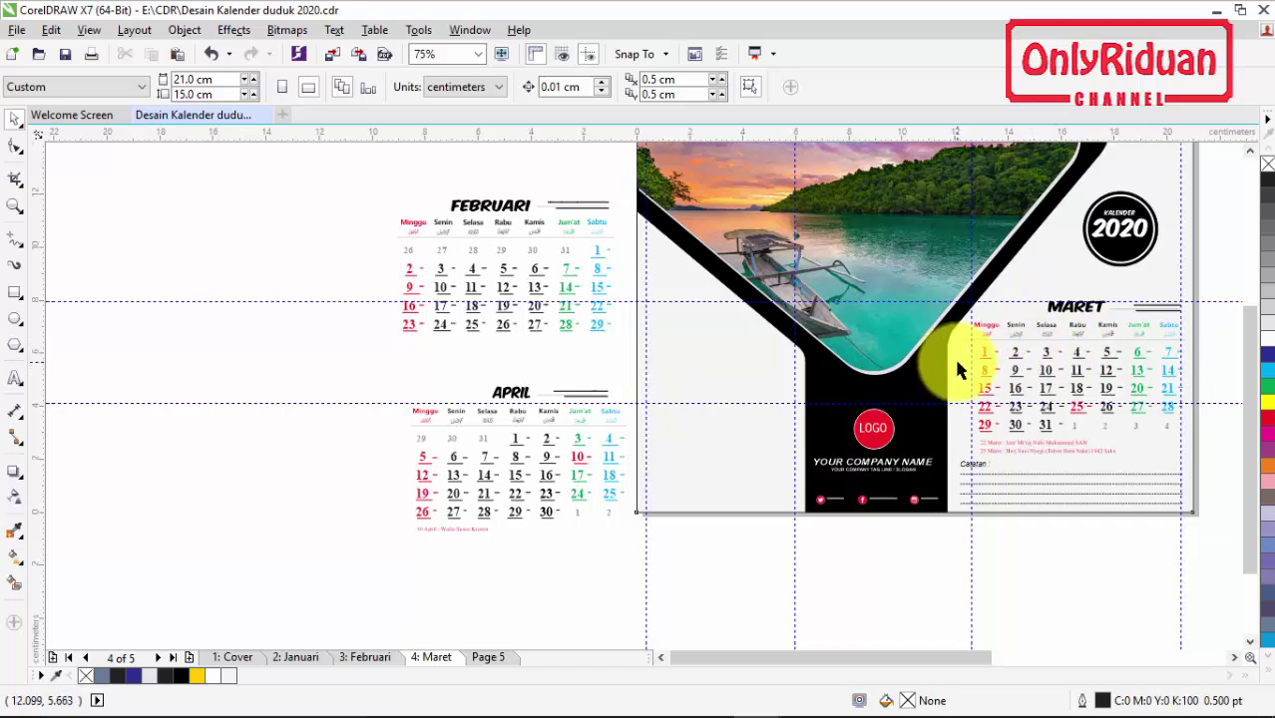
click(956, 366)
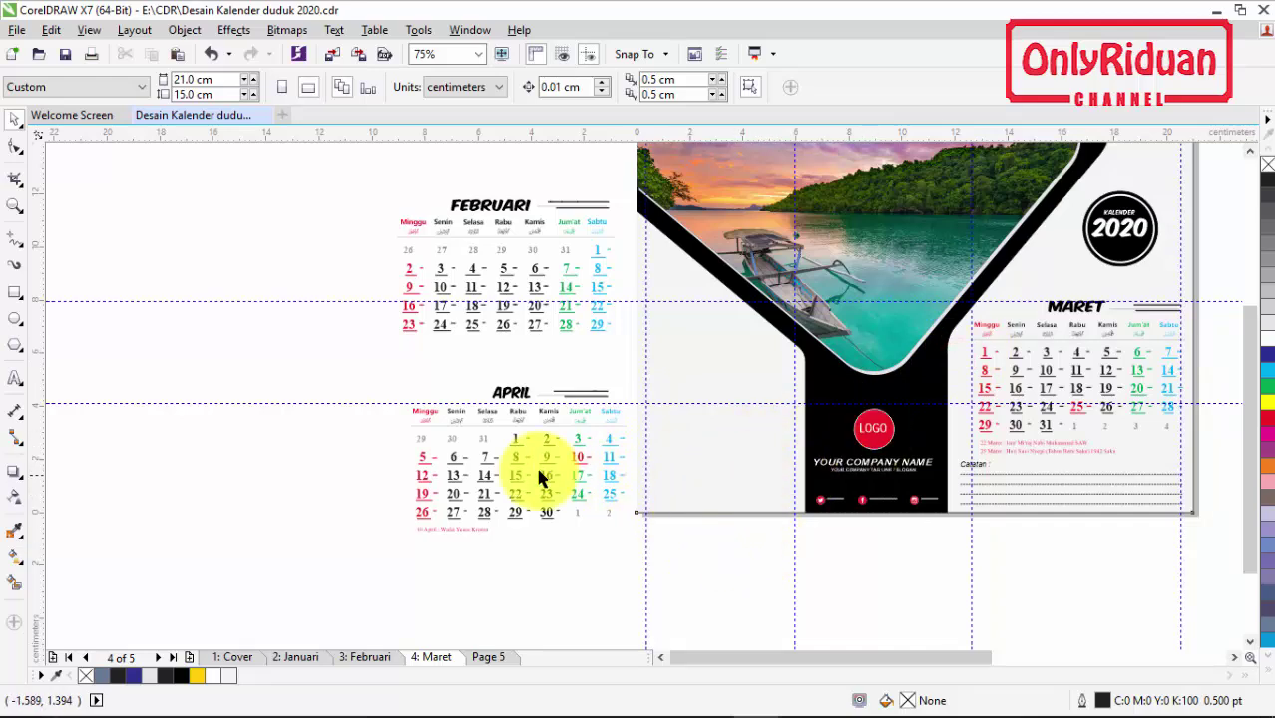
Step: Move the April calendar to X 1.889 cm, Y 2.938 cm beside the black company column and bring it in front of the background
drag(378, 366, 647, 547)
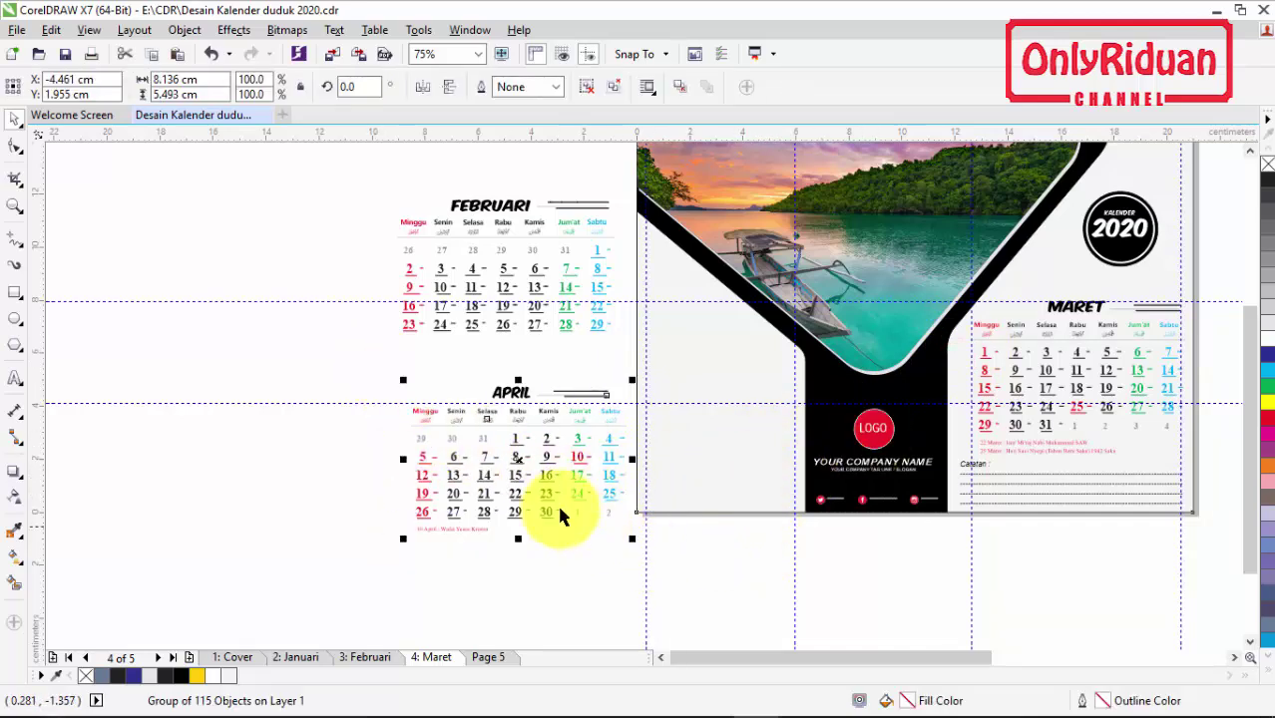
drag(513, 456, 686, 436)
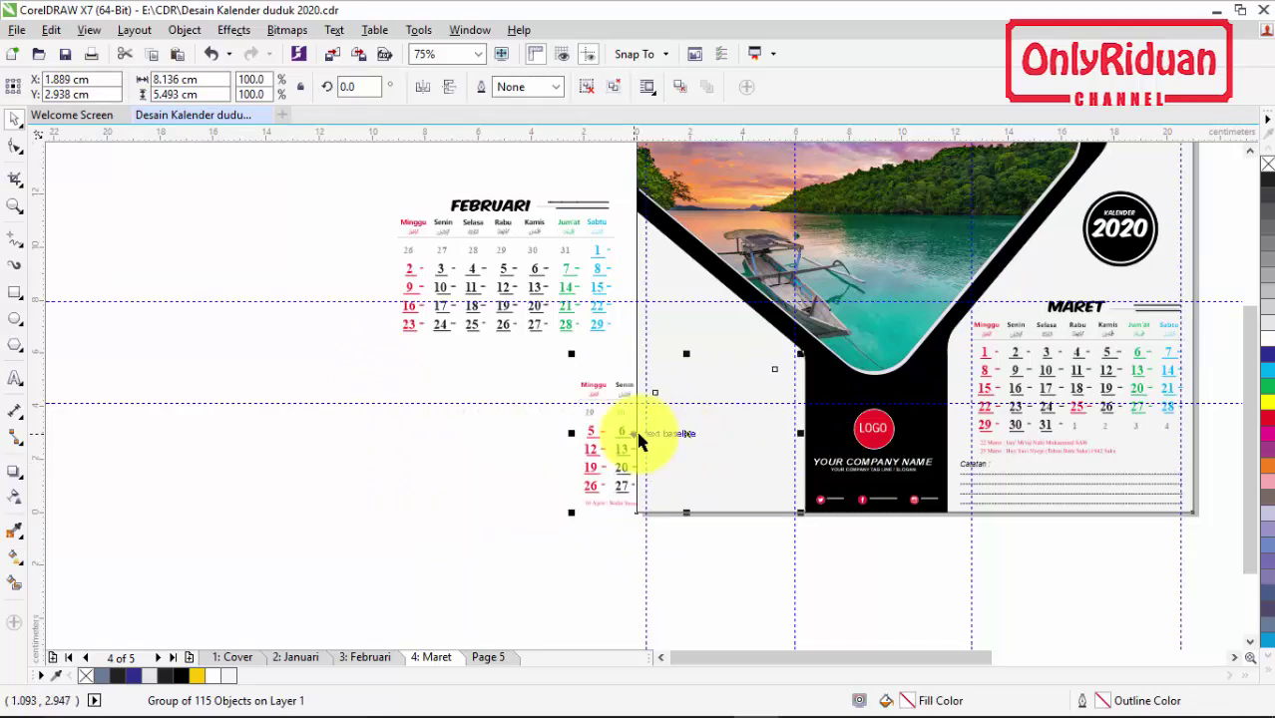
right_click(688, 432)
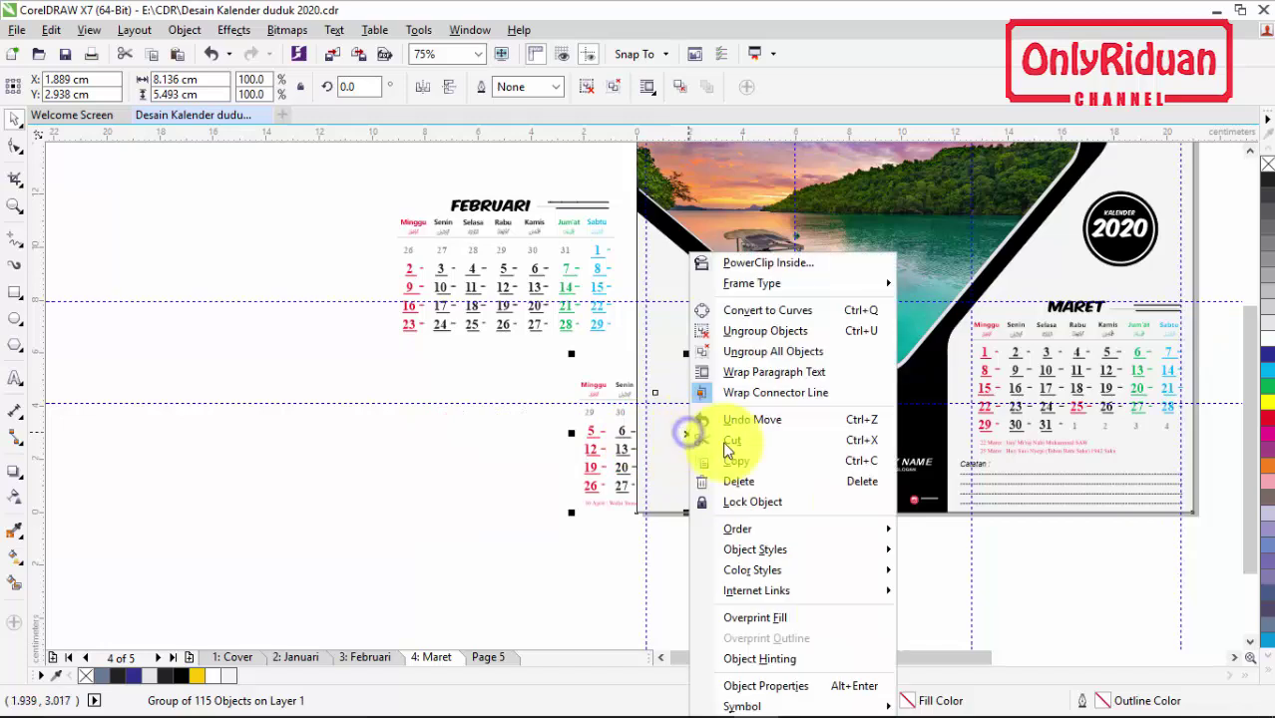
mouse_move(745, 528)
click(944, 530)
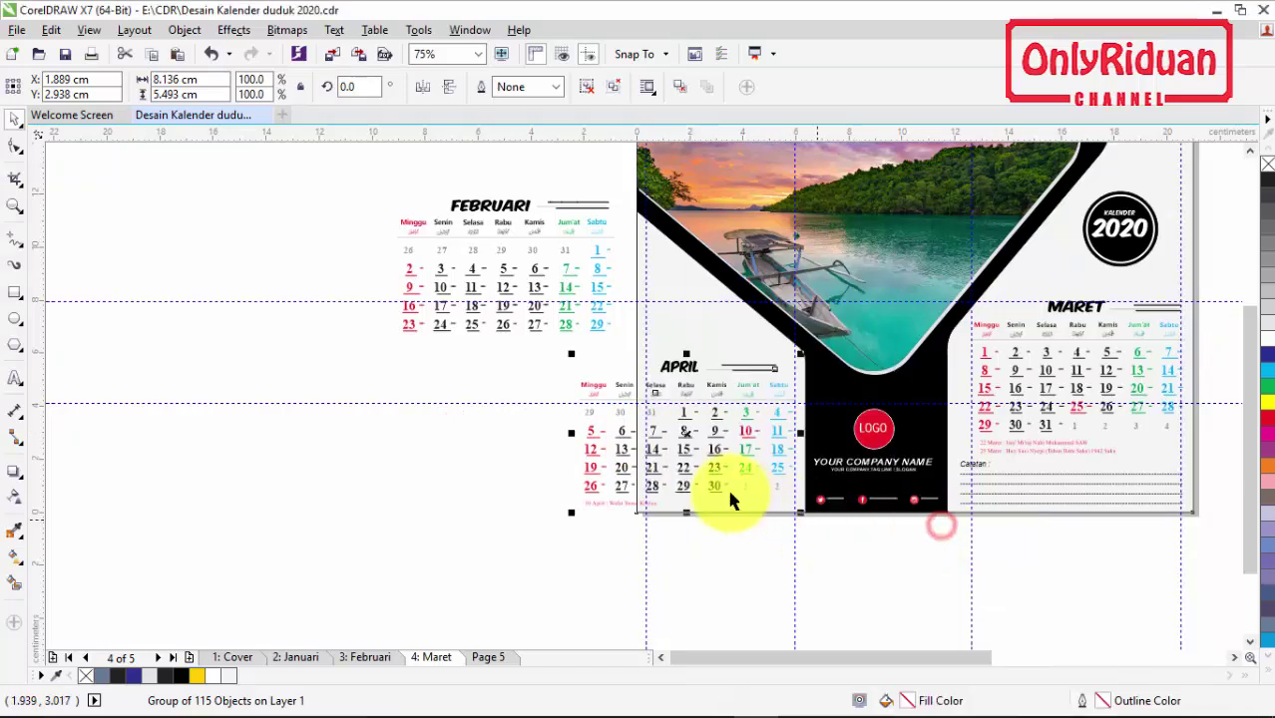
Step: Scale the April calendar proportionally to about 5.8 × 3.9 cm, fitting it between the vertical guidelines below the lower horizontal guideline
scroll(644, 464, up, 2)
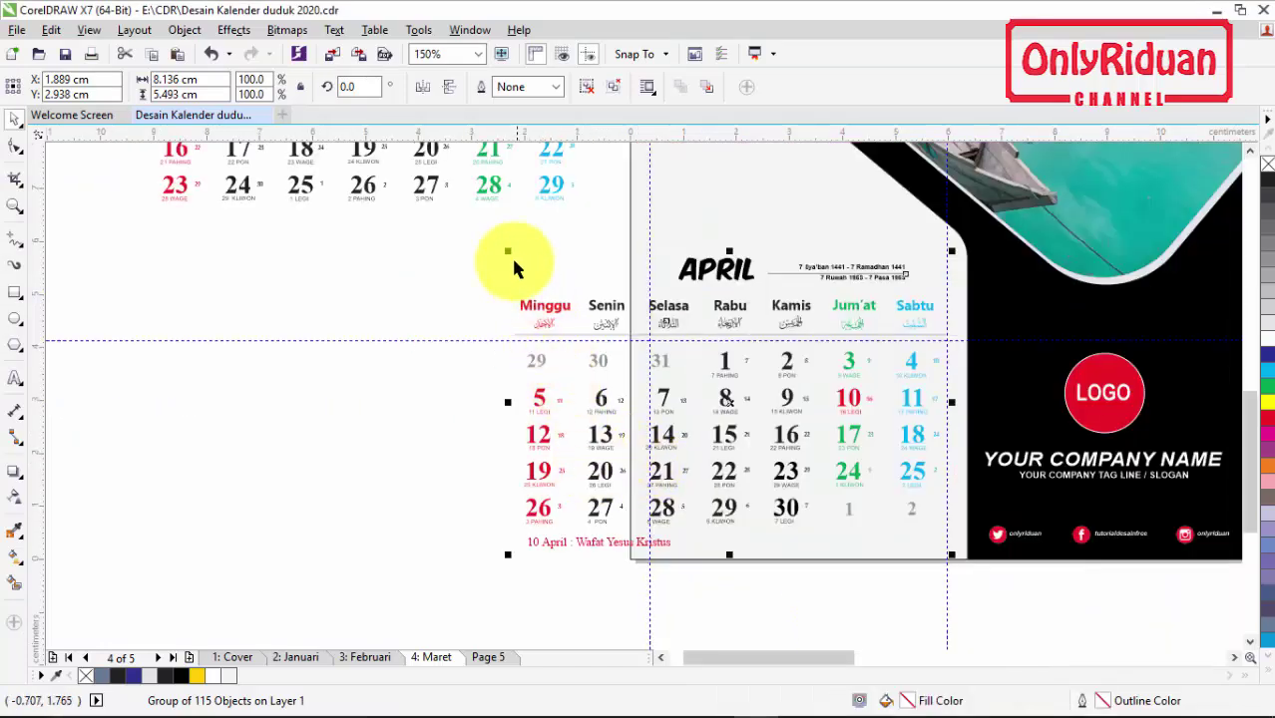
drag(509, 252, 639, 321)
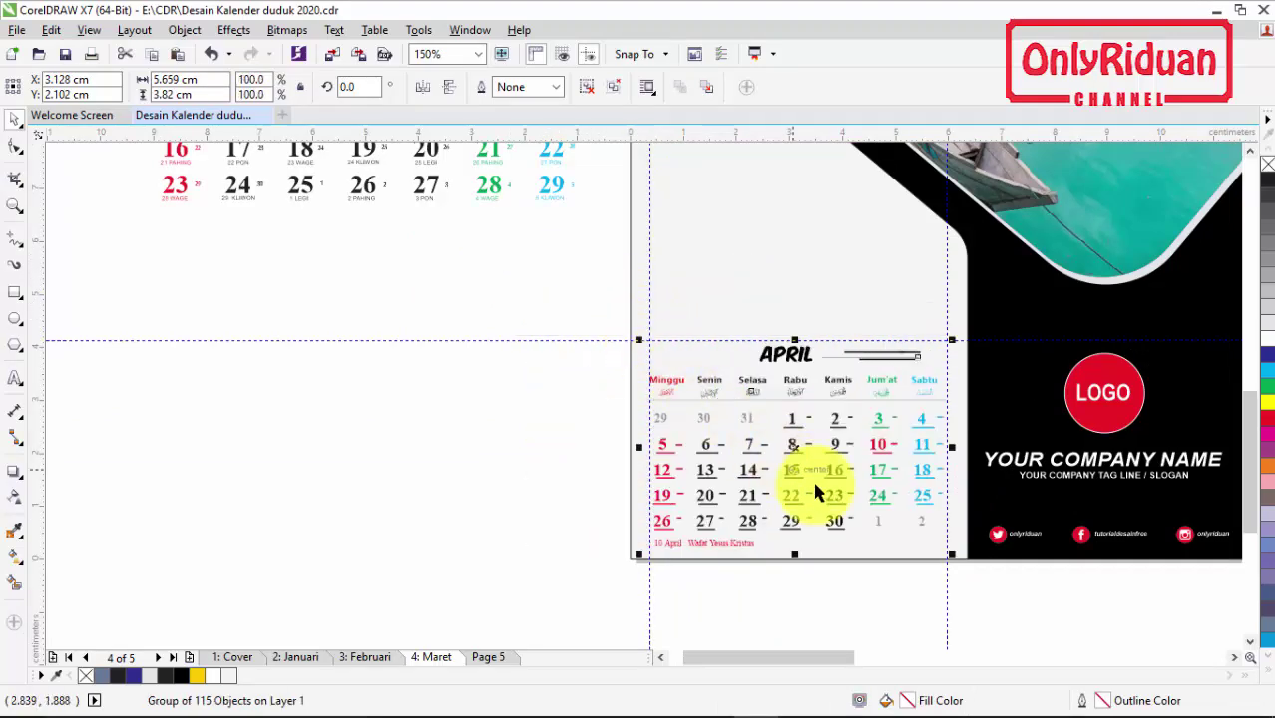
scroll(829, 514, up, 1)
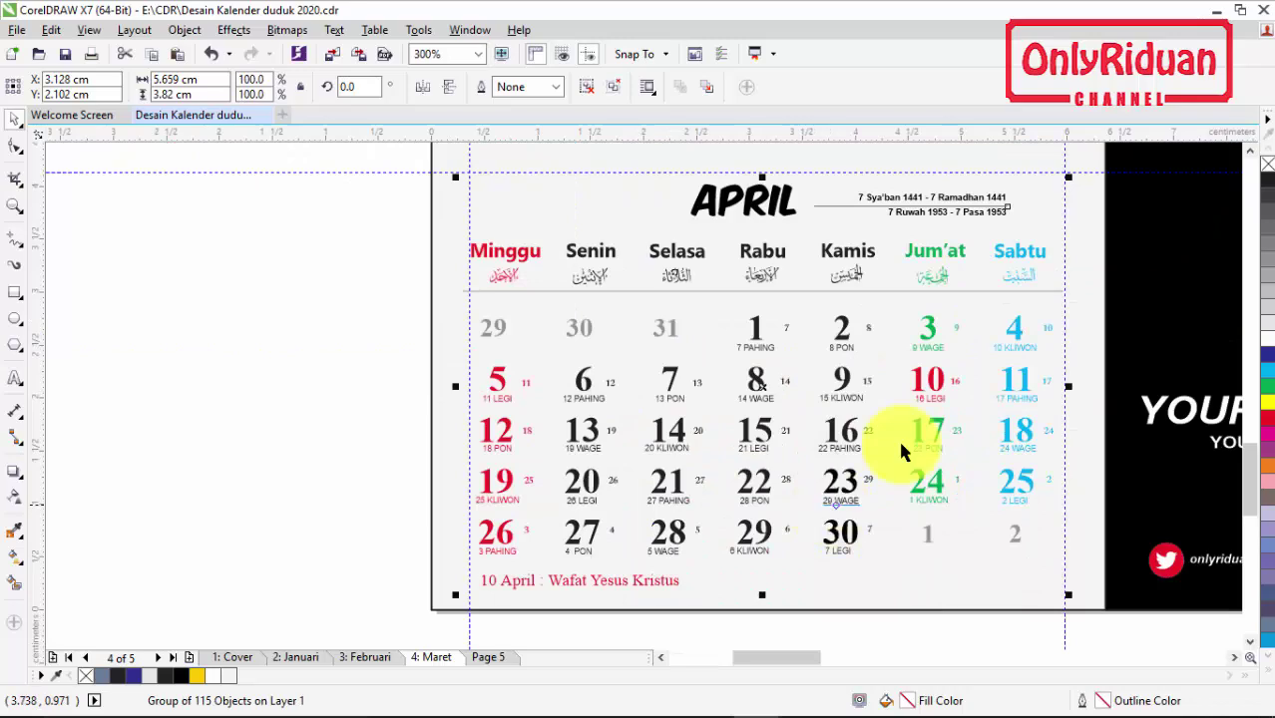
drag(1068, 179, 1084, 163)
drag(1023, 192, 1024, 192)
scroll(852, 247, down, 1)
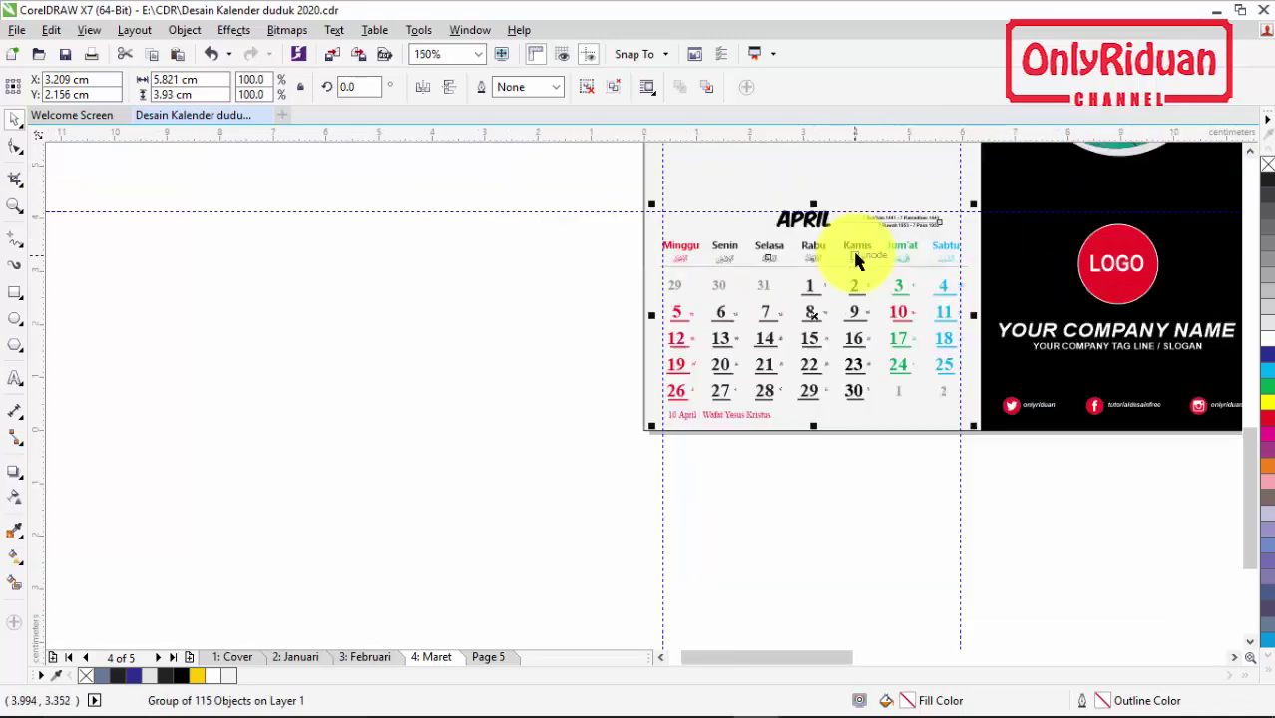
Step: Shrink the Februari calendar to about 4.4 × 2.7 cm and move it into the empty area above the April calendar
click(1249, 149)
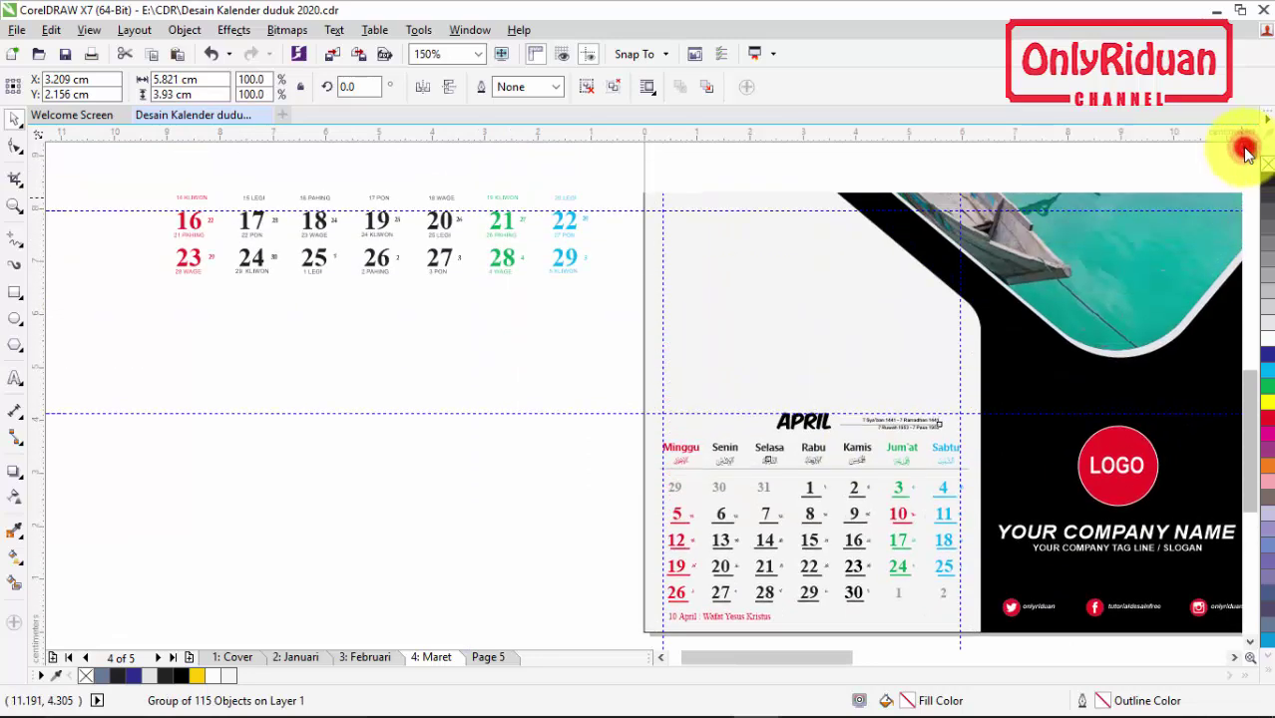
click(440, 298)
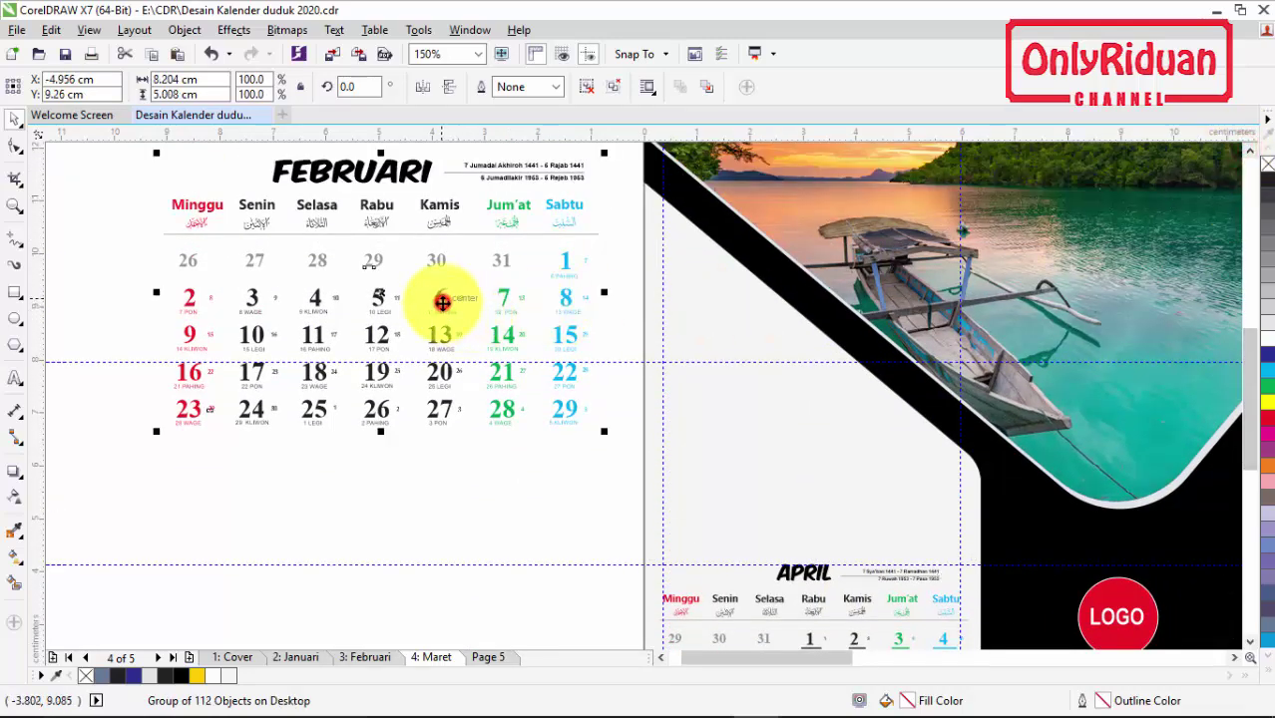
drag(604, 431, 391, 317)
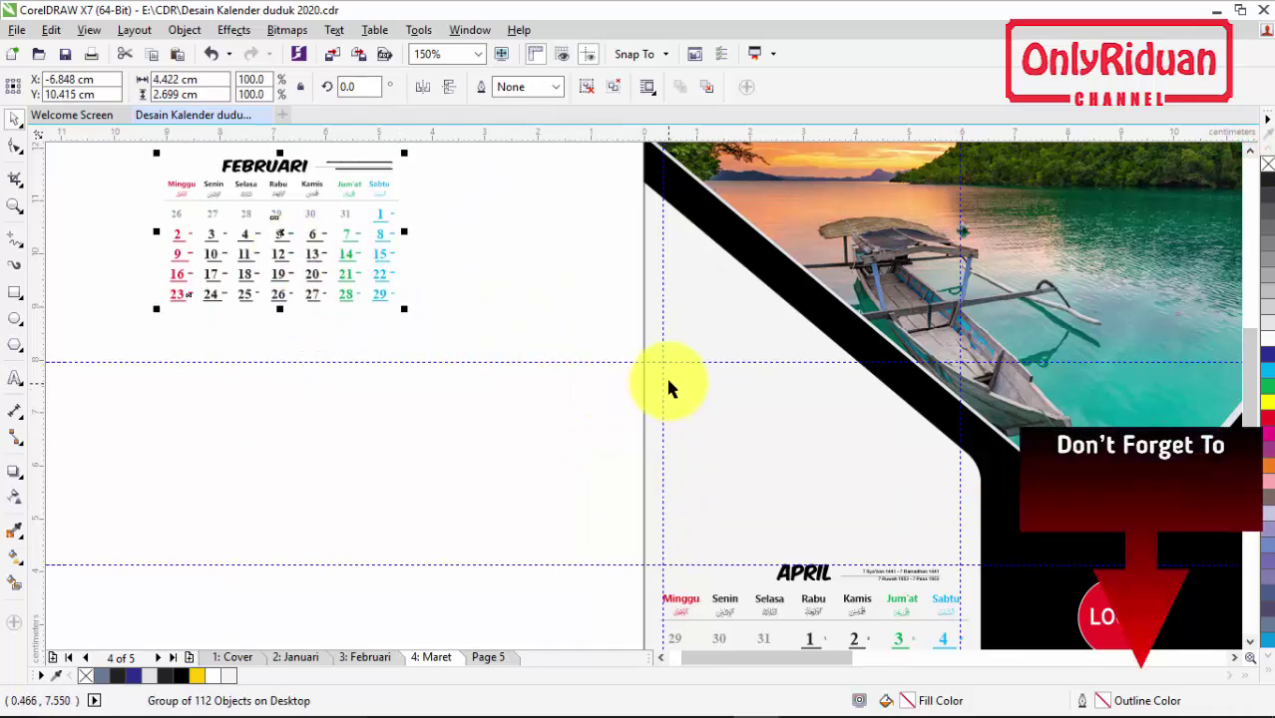
drag(273, 222, 761, 416)
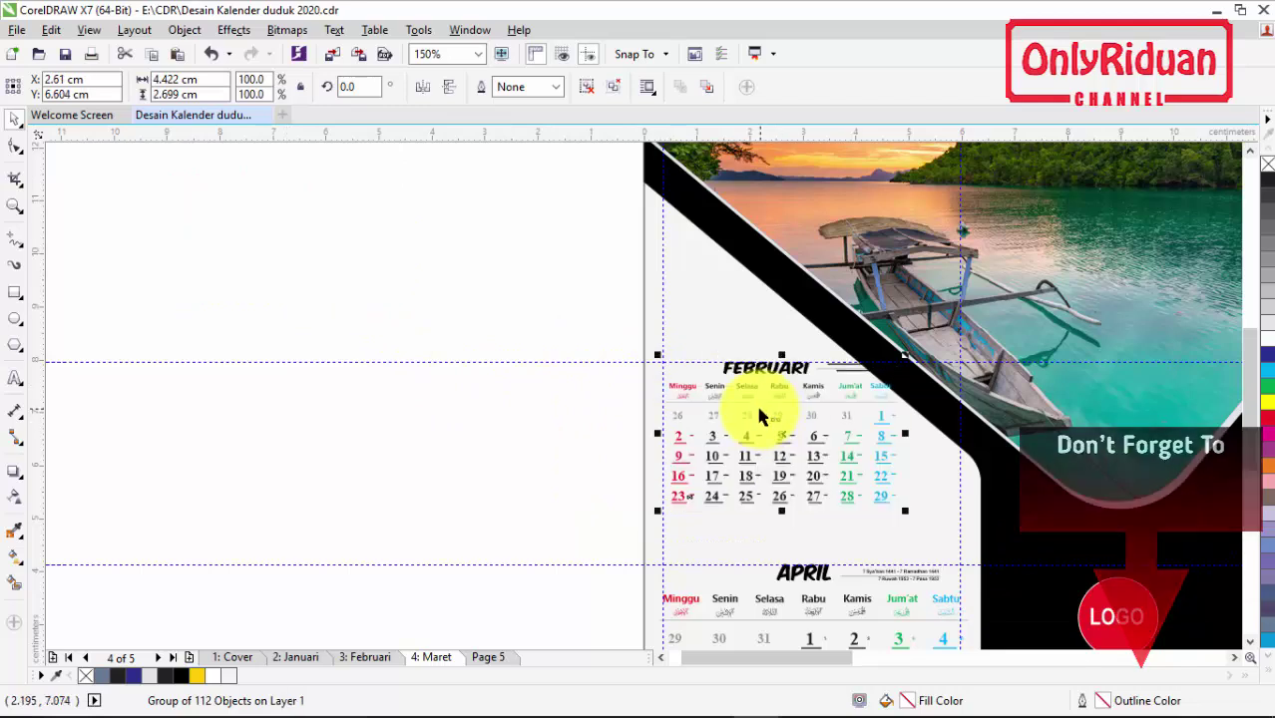
Step: Nudge the Februari calendar to X 2.48 cm, Y 6.594 cm against the guidelines, then scale it to about 3.9 × 2.4 cm
scroll(761, 416, up, 2)
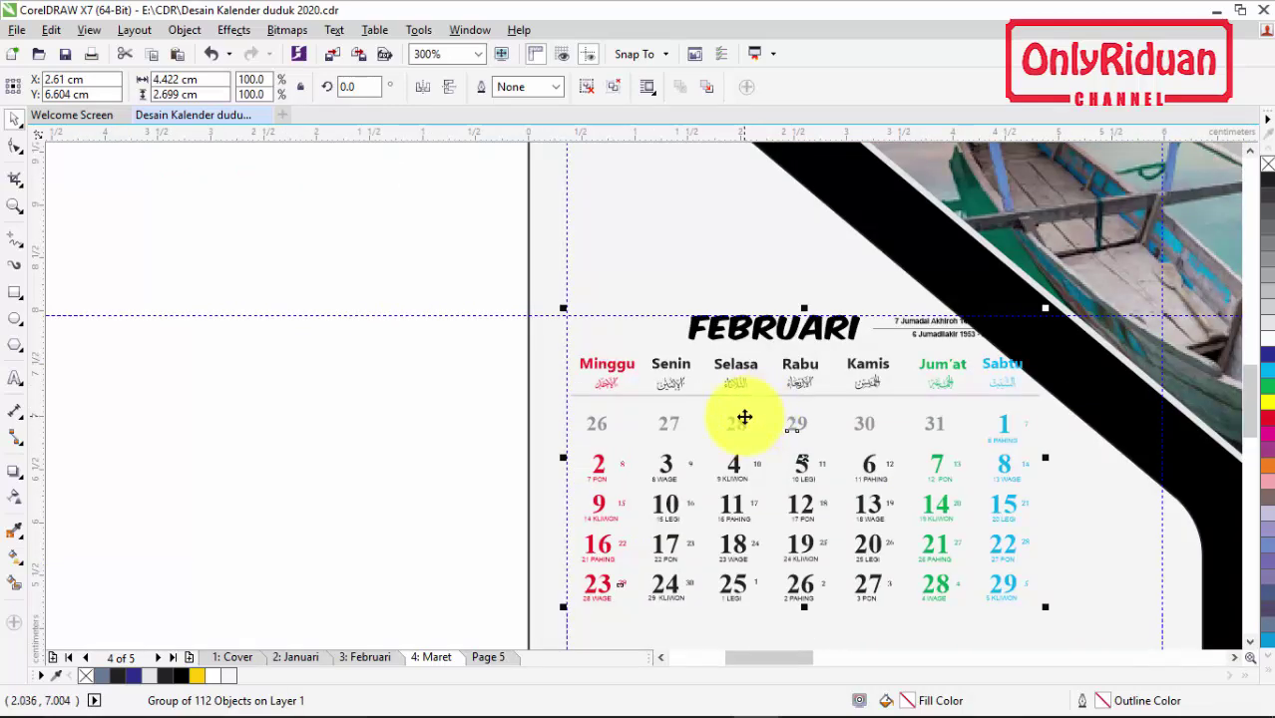
key(Left)
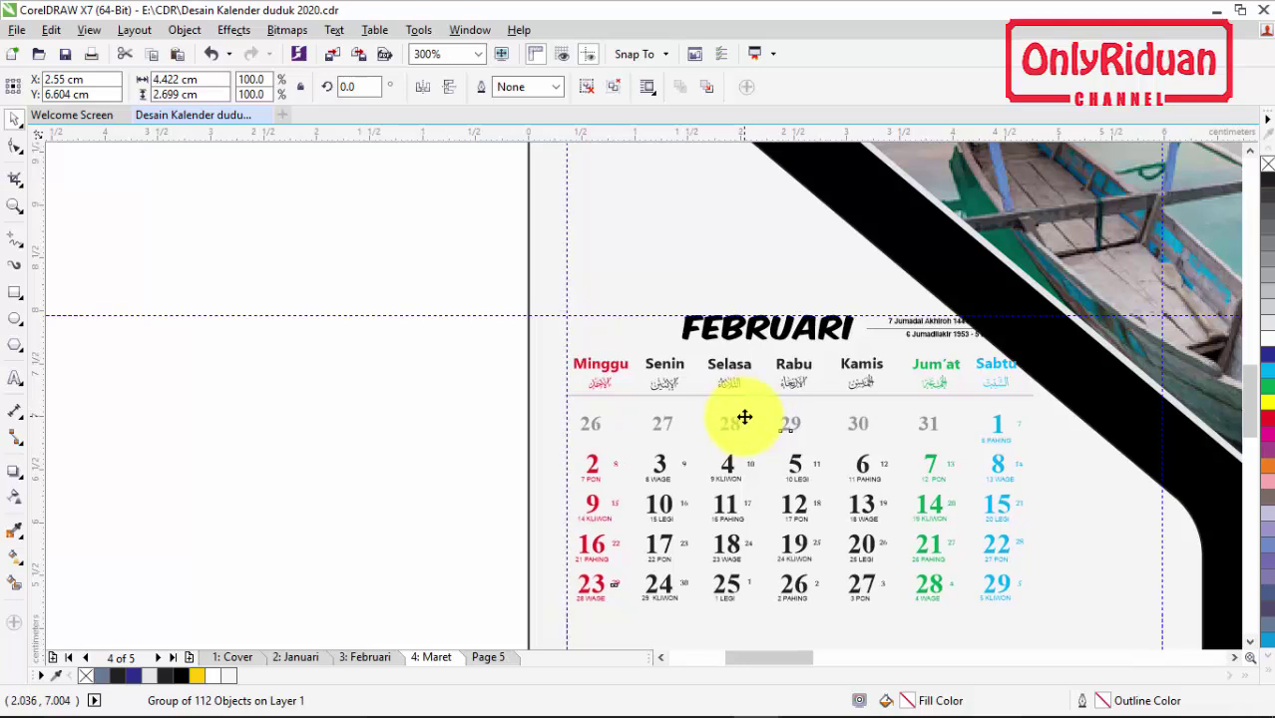
key(Left)
key(Left)
key(Left)
key(Down)
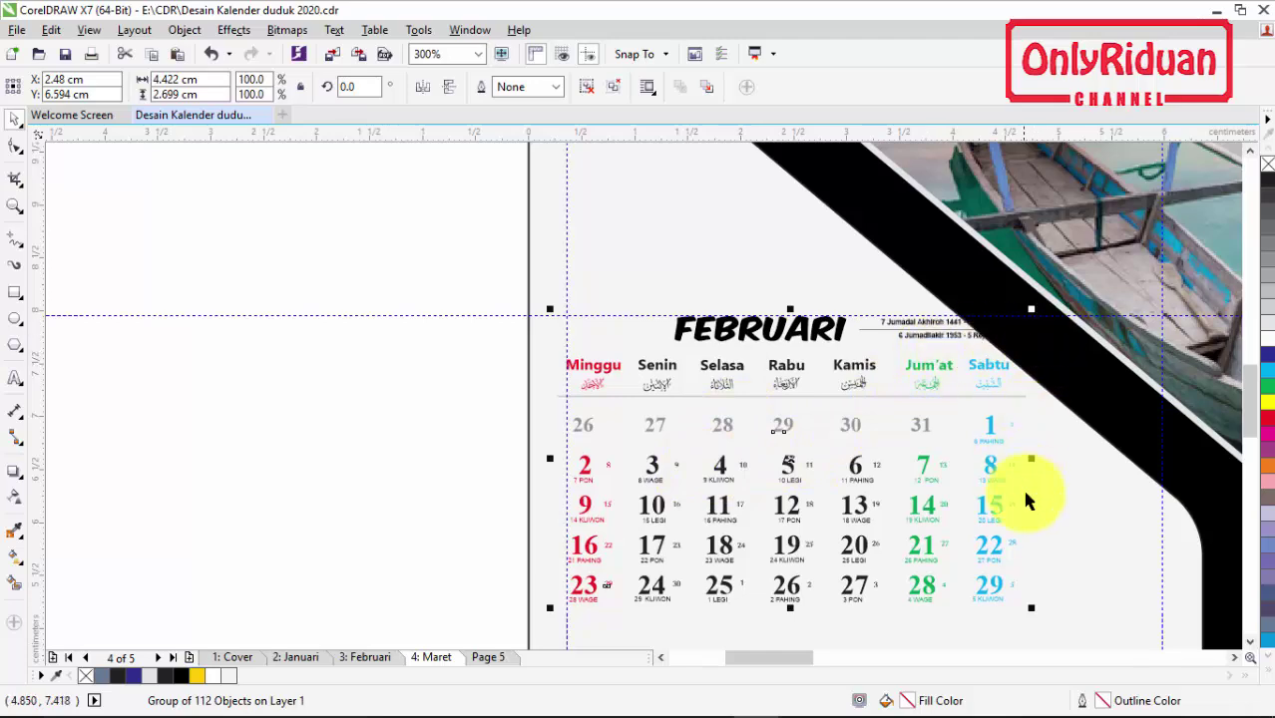
drag(1031, 607, 977, 589)
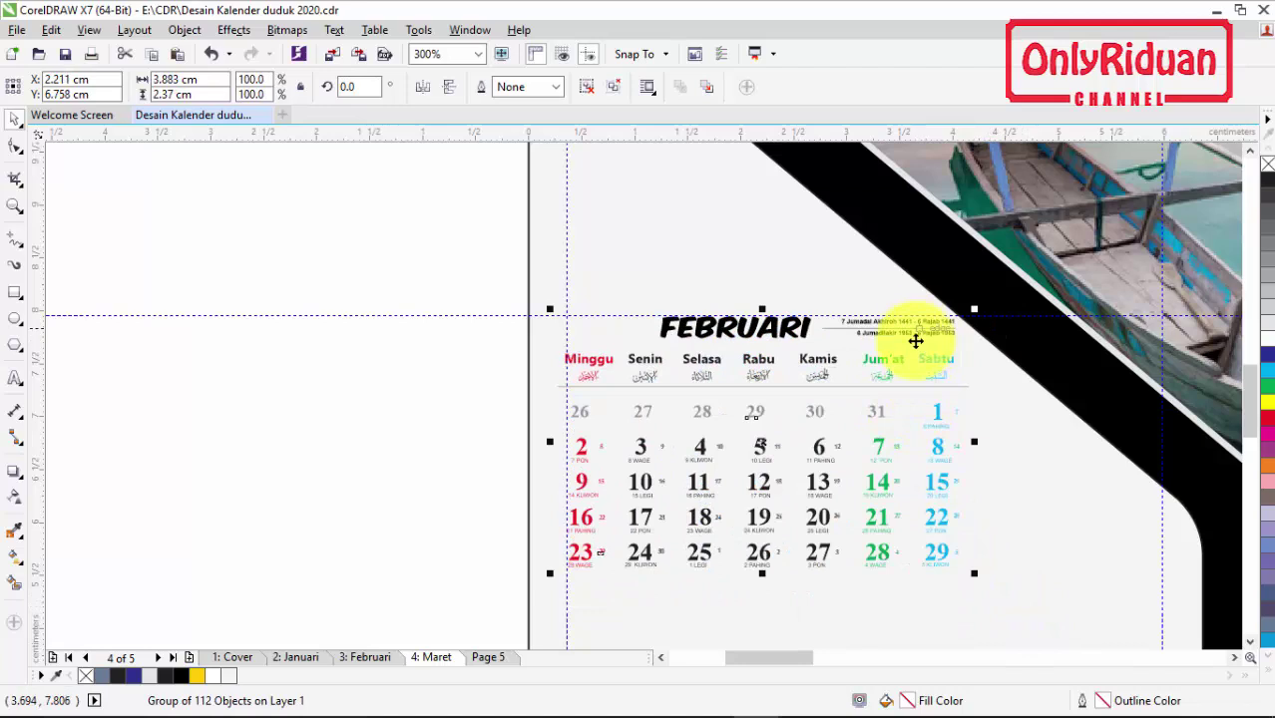
Step: Nudge the Februari calendar down to Y 6.498 cm, clear of the black diagonal band
scroll(868, 356, down, 2)
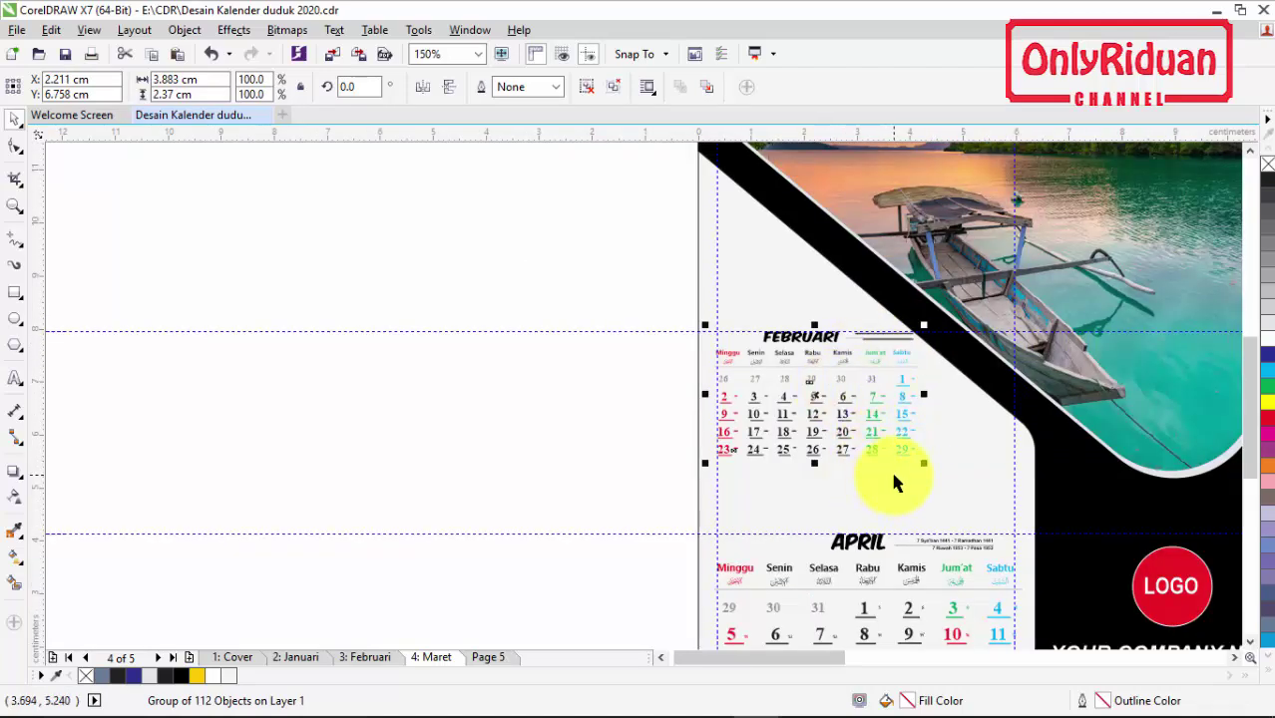
key(Down)
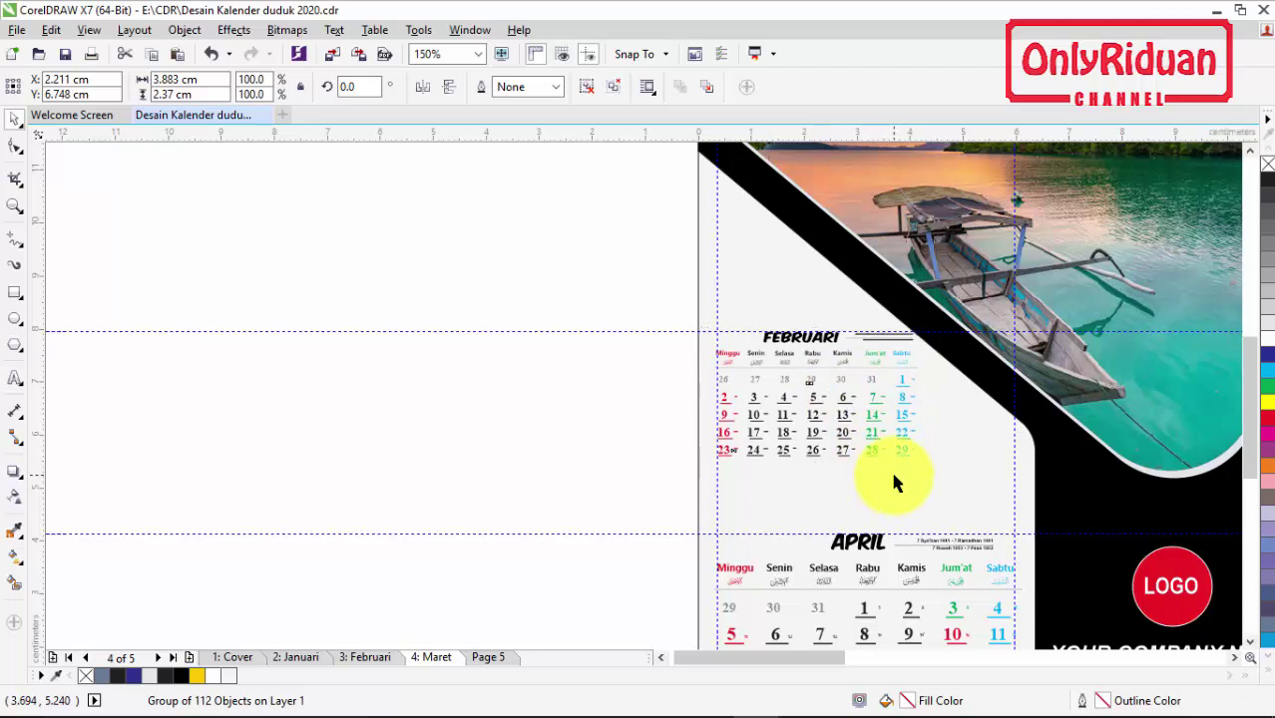
key(Down)
key(Down)
key(Down)
key(Down)
key(Down)
key(Down)
key(Down)
key(Down)
key(Down)
key(Down)
key(Down)
key(Down)
key(Down)
key(Down)
key(Down)
key(Down)
key(Down)
key(Down)
key(Down)
key(Down)
key(Down)
key(Down)
key(Down)
key(Down)
key(Down)
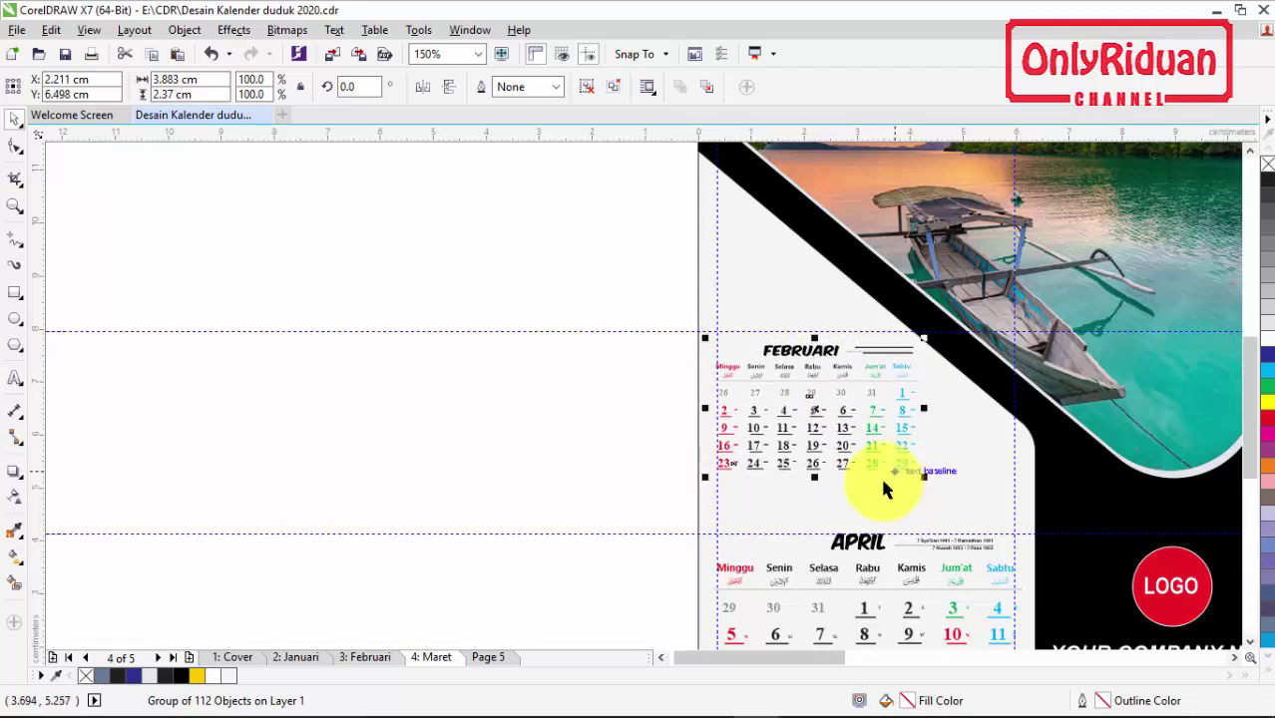
Step: Enlarge the Februari calendar proportionally to about 4.2 × 2.6 cm and deselect it
drag(926, 480, 938, 492)
scroll(867, 444, down, 2)
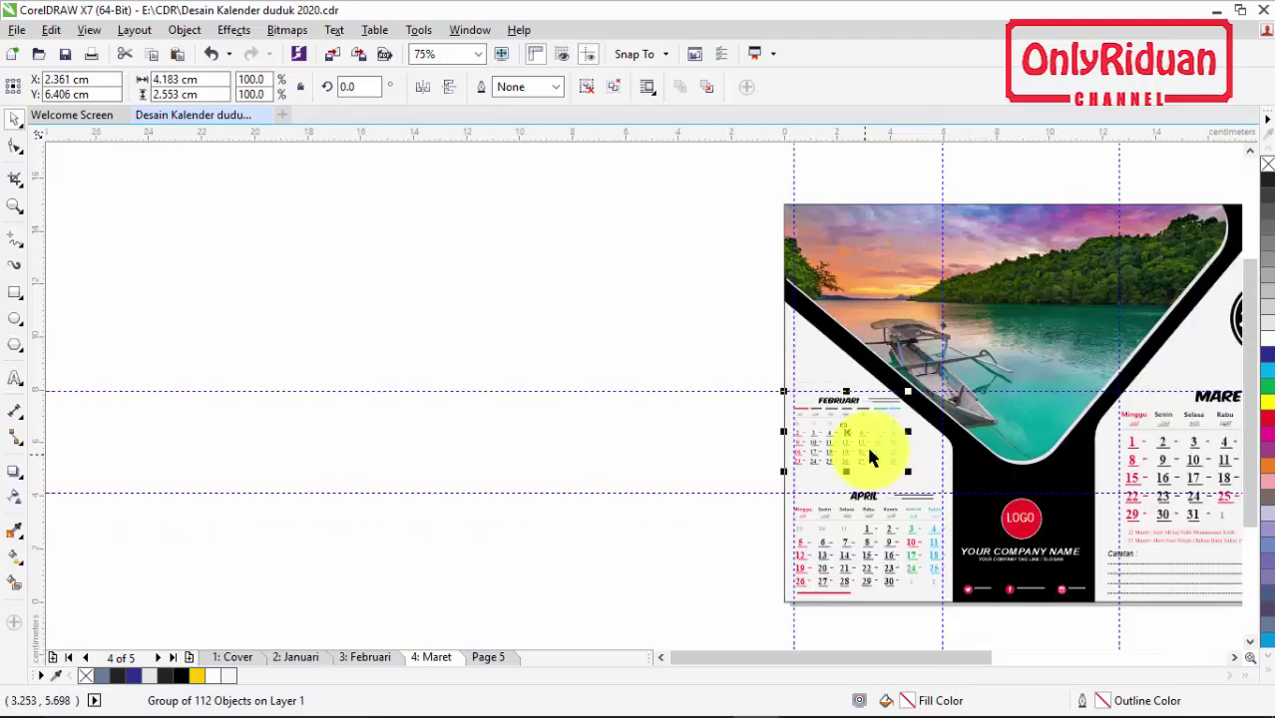
click(828, 655)
drag(829, 656, 878, 655)
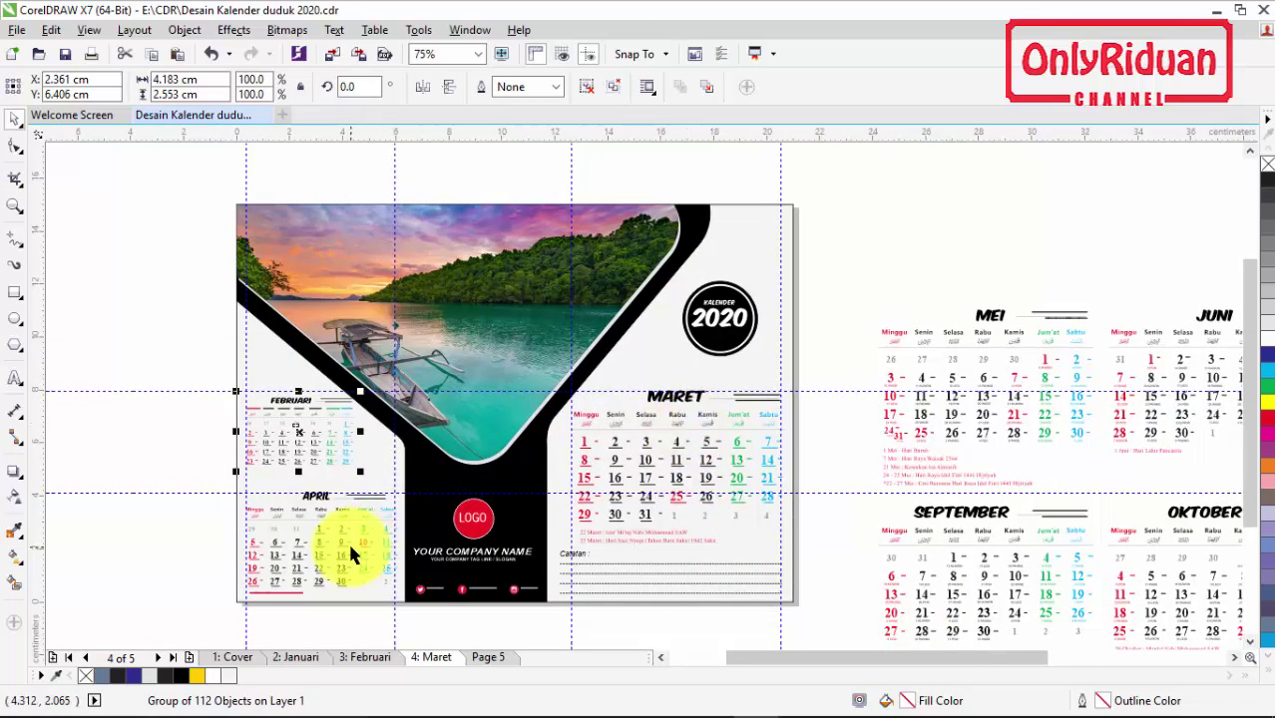
click(168, 346)
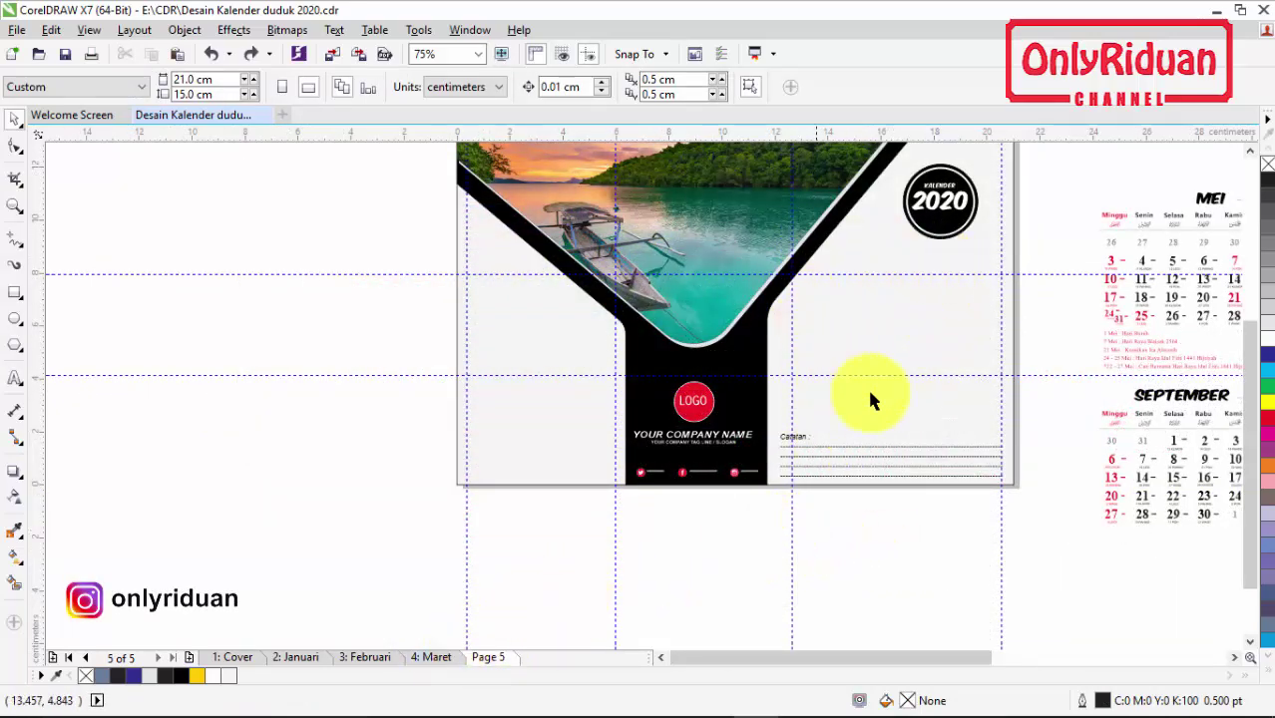
Step: Copy the April calendar from the Maret page and place it on page 5 between the 2020 badge and the Catatan lines
click(431, 662)
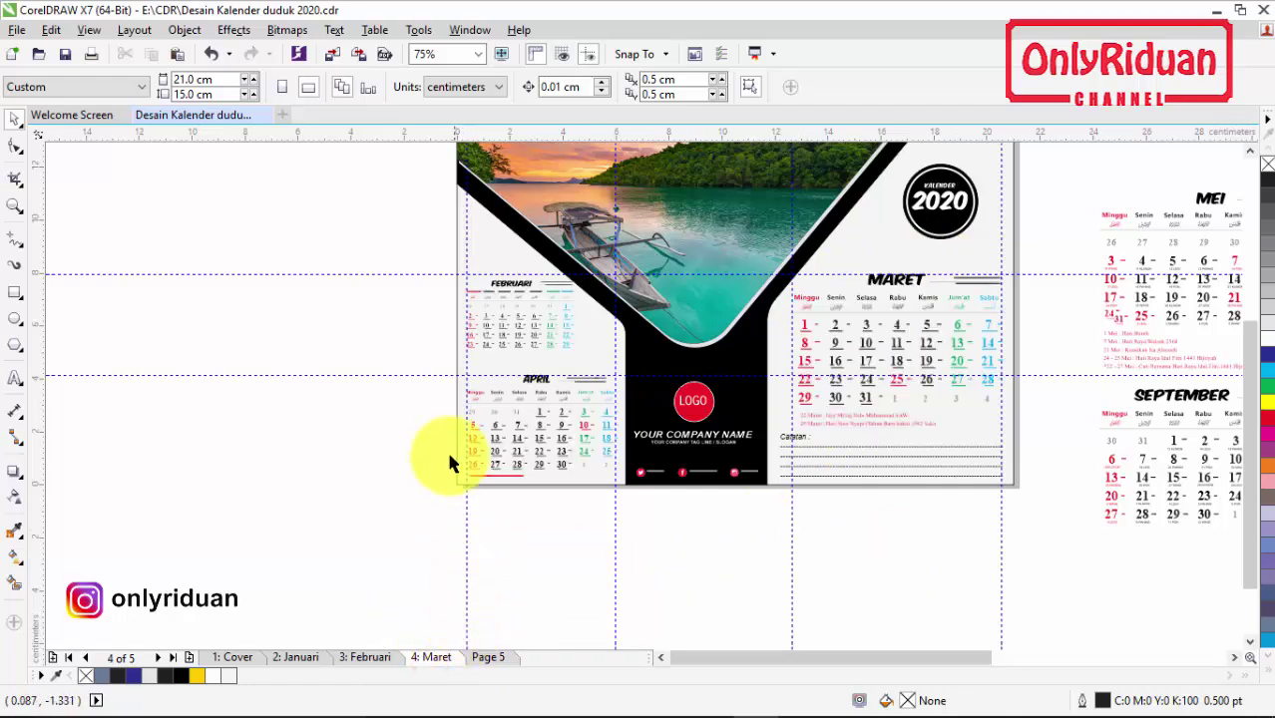
drag(600, 483, 620, 494)
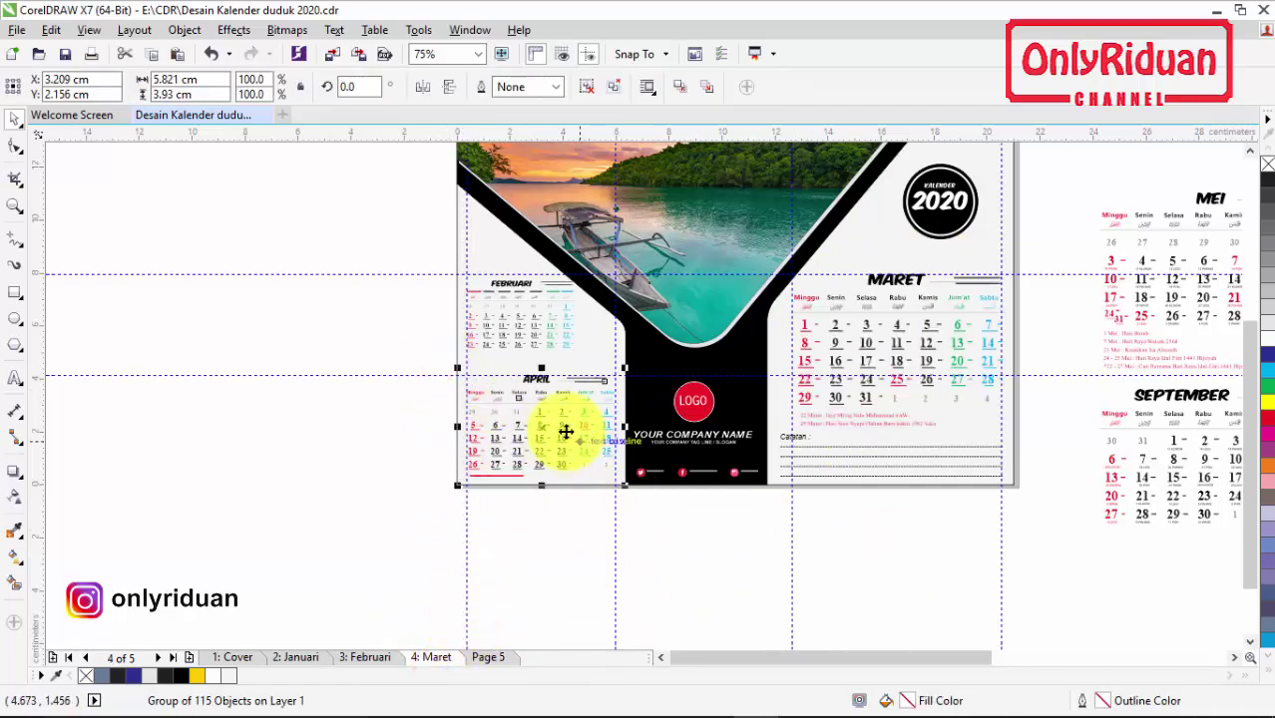
drag(548, 427, 355, 459)
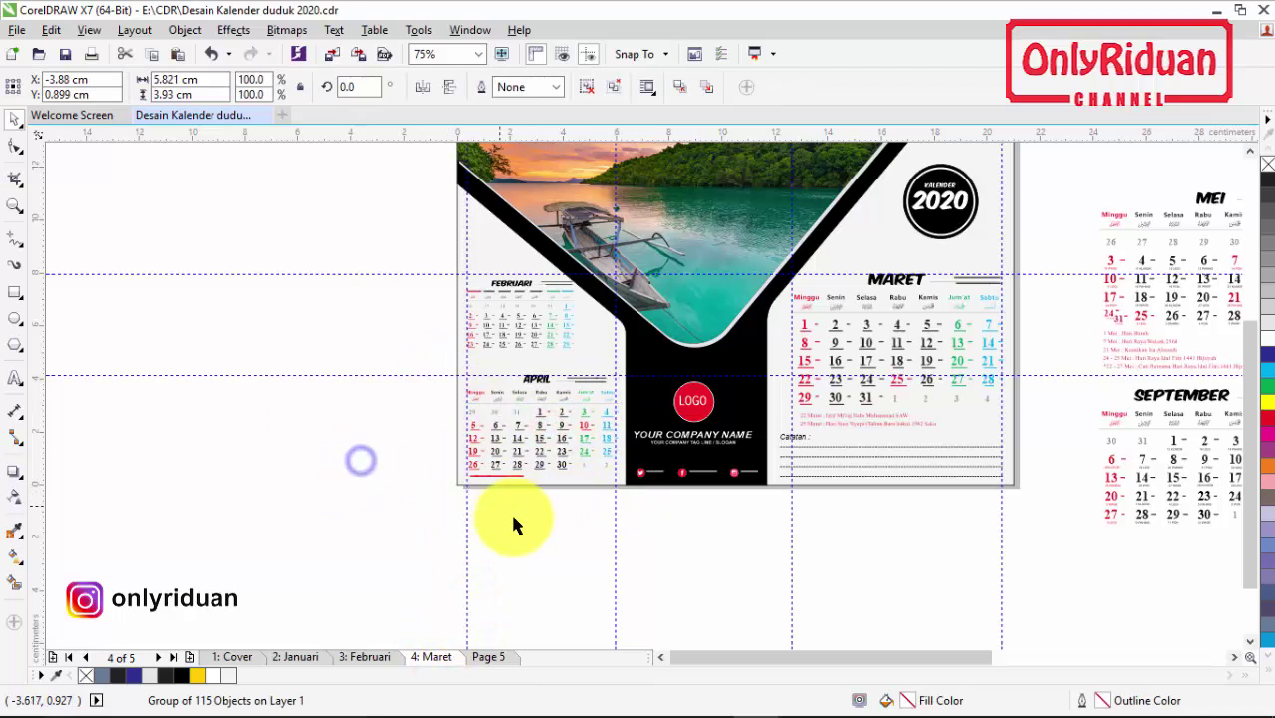
click(495, 661)
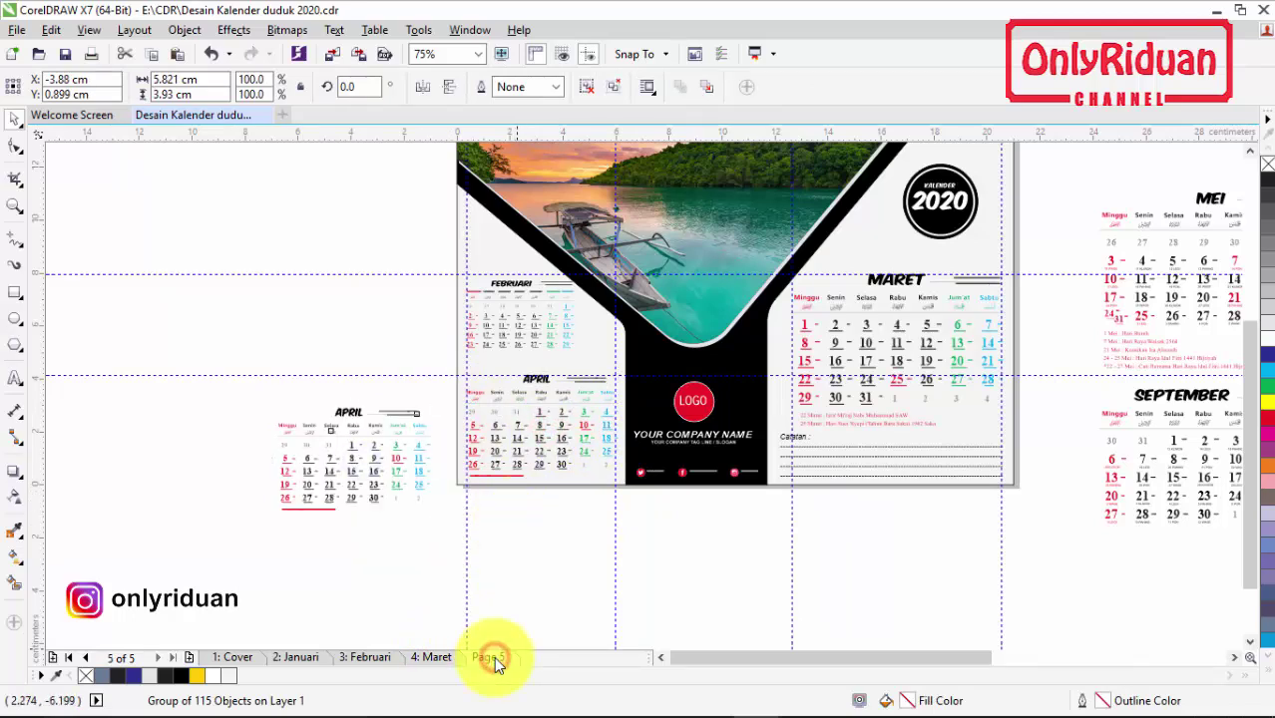
drag(255, 386, 441, 533)
drag(349, 462, 920, 327)
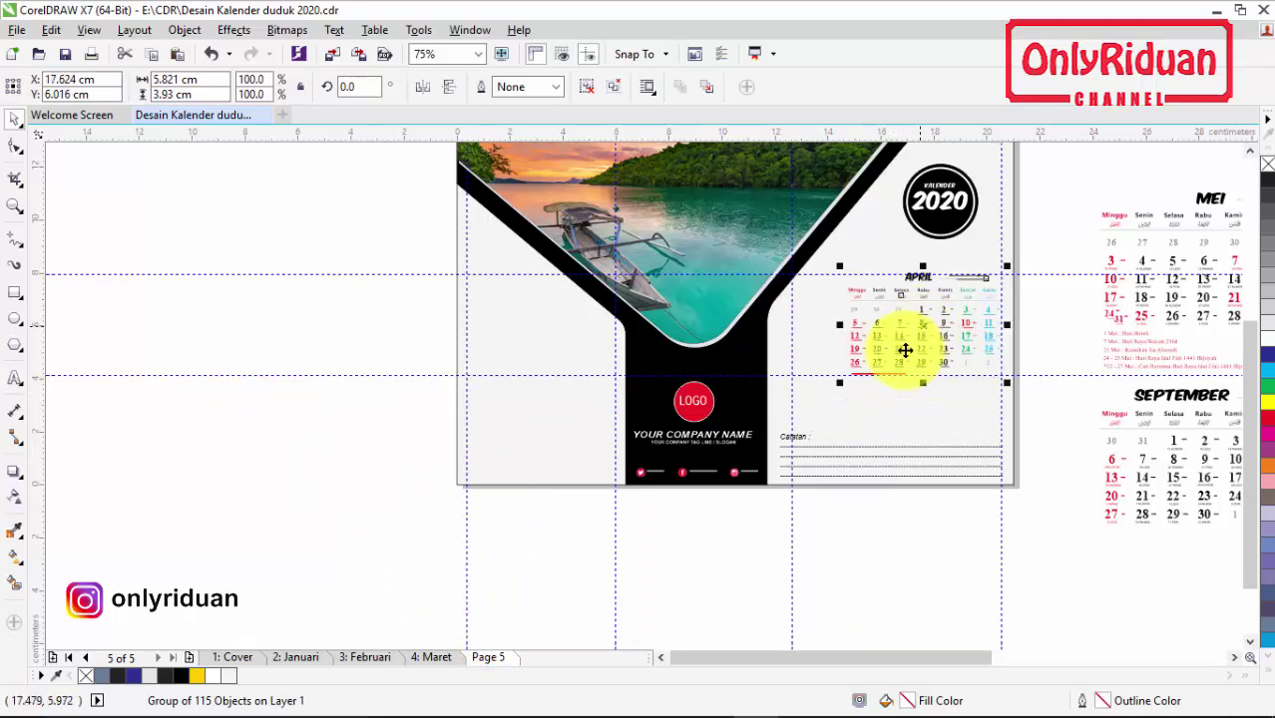
Step: Enlarge the April calendar proportionally to about 8.0 × 5.4 cm so it fills the width between the vertical guidelines
drag(841, 385, 791, 439)
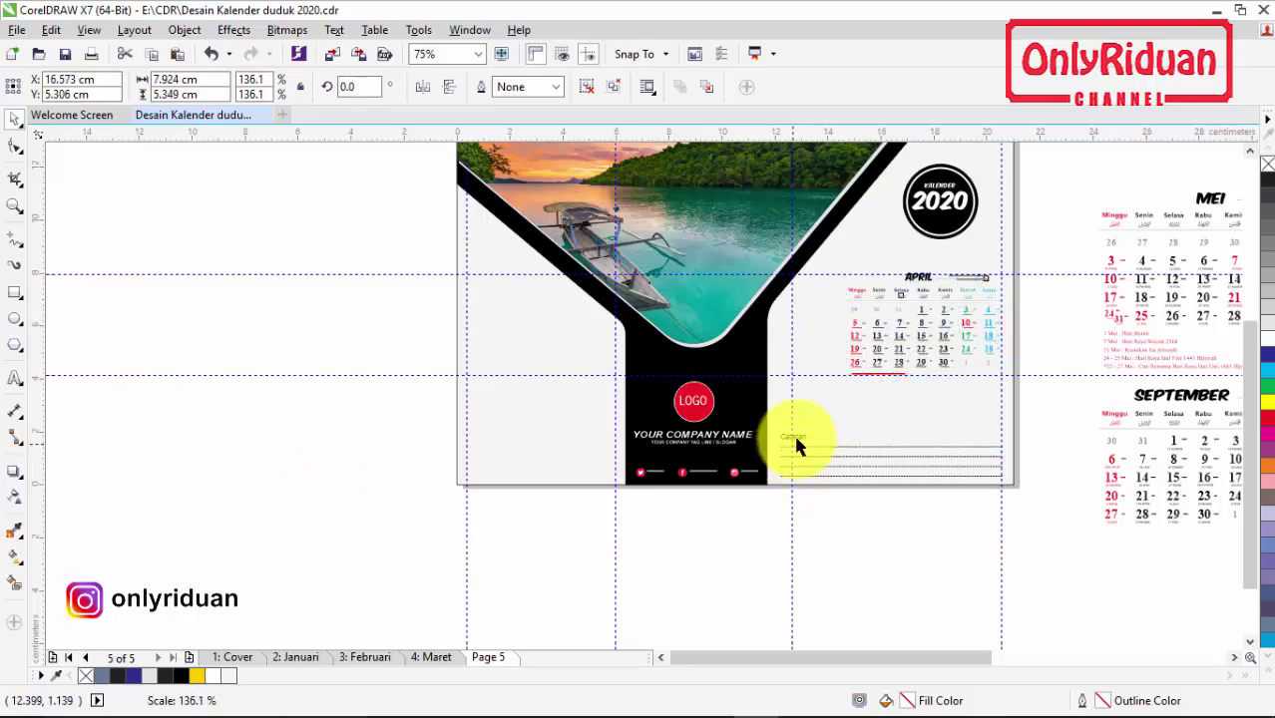
scroll(973, 339, up, 3)
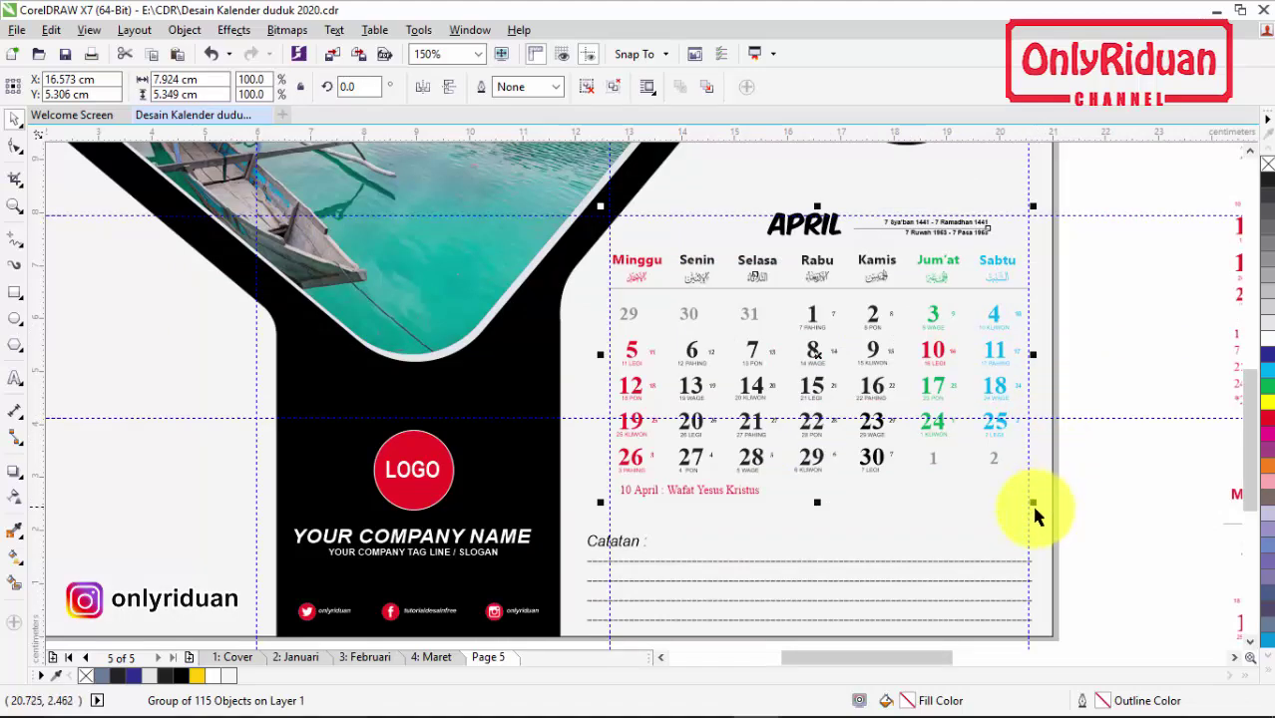
drag(1033, 506, 1038, 505)
Step: Nudge the April calendar down and right to X 16.654 cm, Y 5.262 cm, centring it between the guidelines
key(Down)
key(Down)
key(Down)
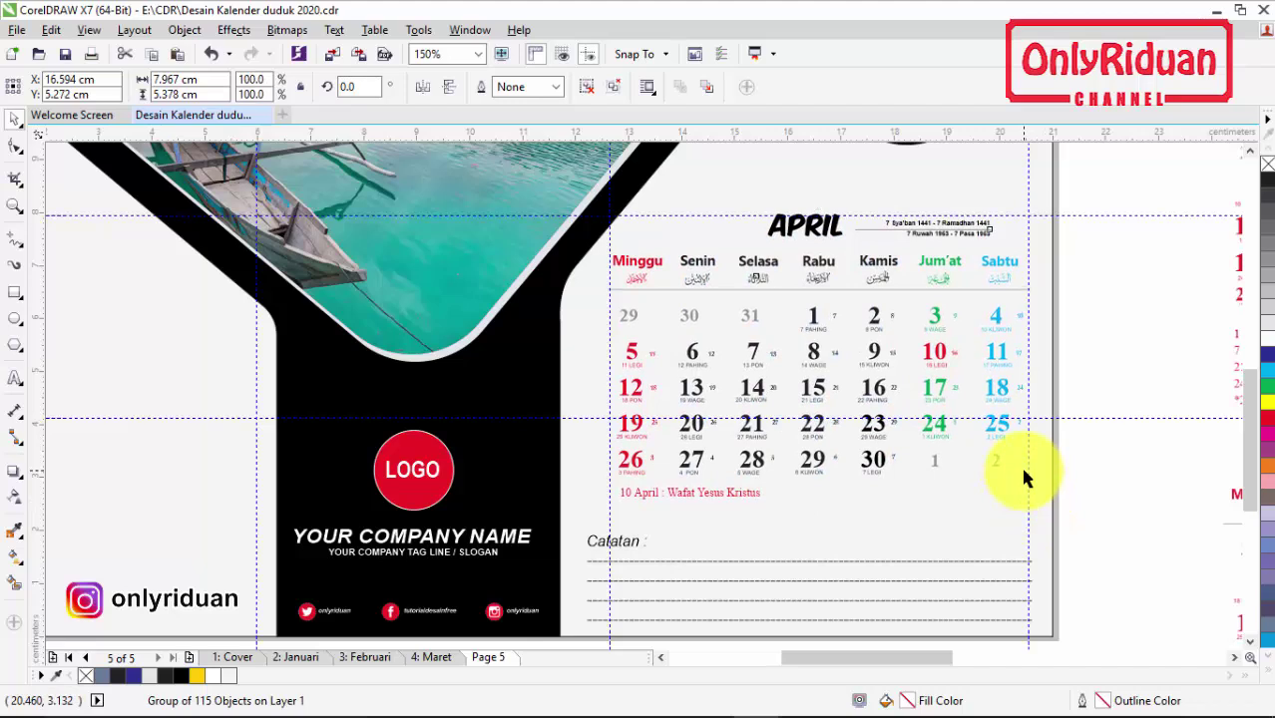
key(Right)
key(Right)
key(Right)
key(Right)
key(Right)
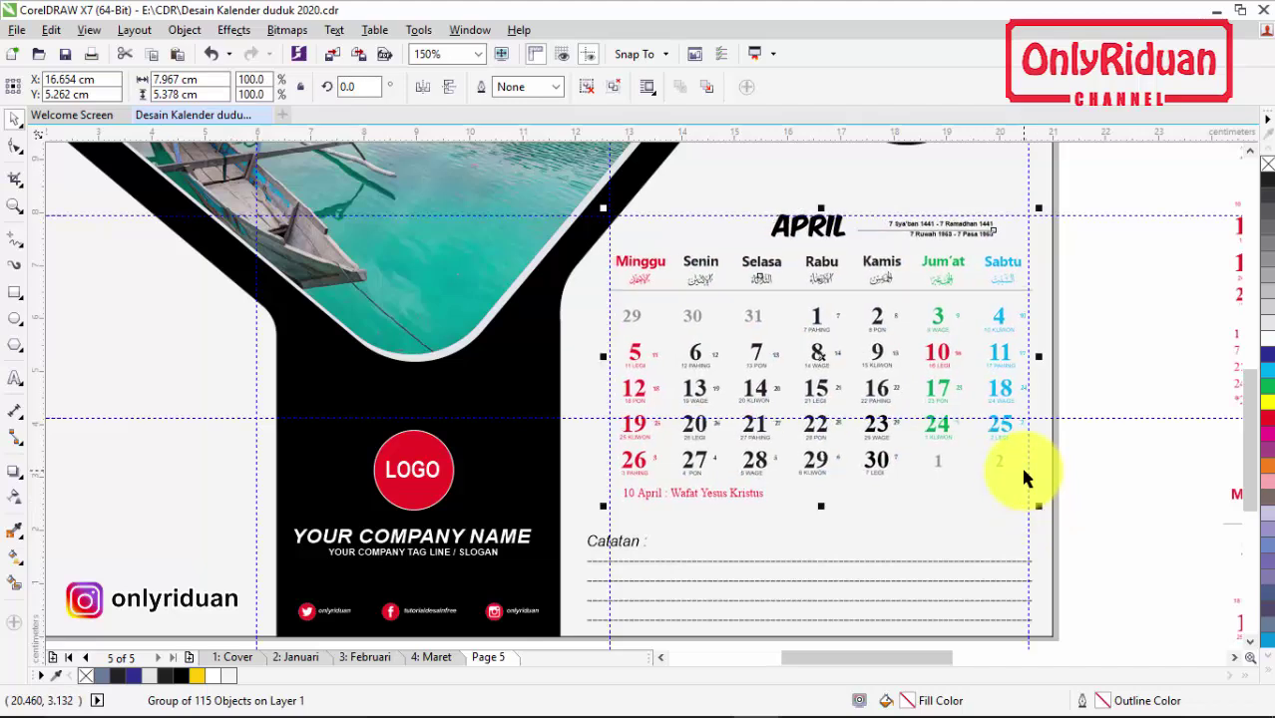
Step: Move the Mei calendar from beside the page to page 5's empty area beside the logo band and shrink it to about 5.3 × 4.8 cm
scroll(868, 371, down, 2)
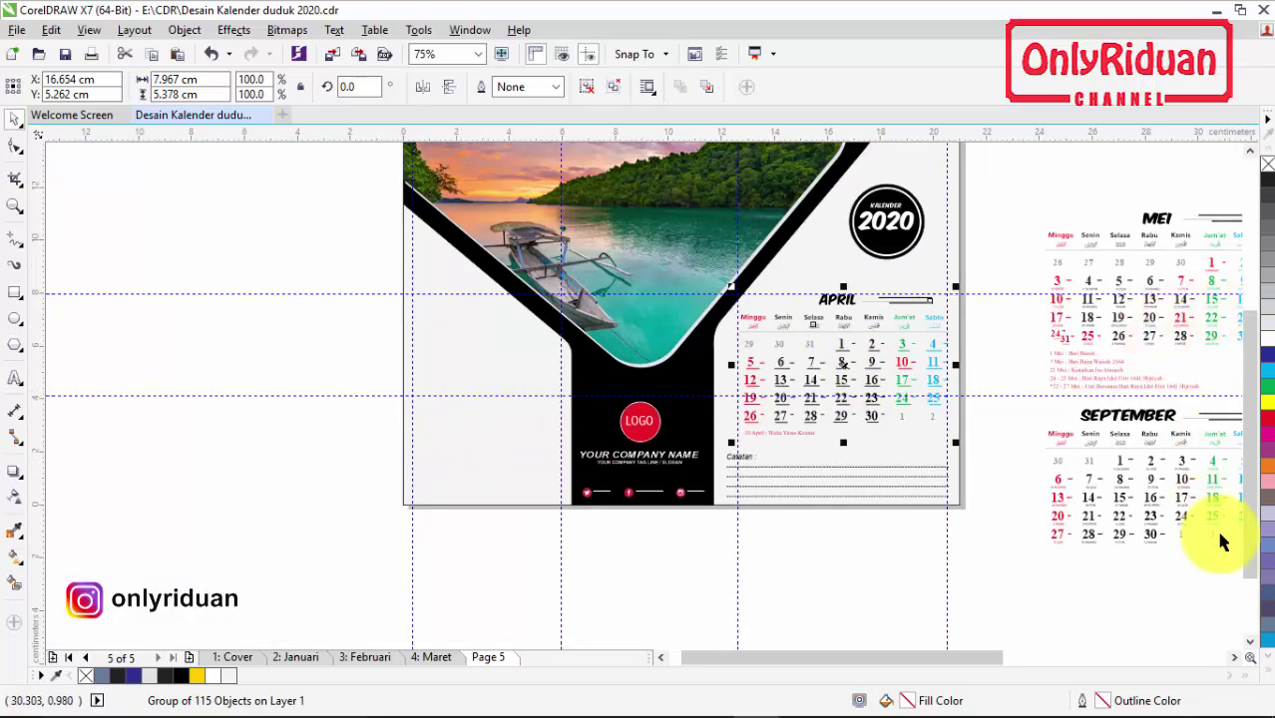
scroll(1237, 654, right, 5)
drag(775, 174, 1025, 395)
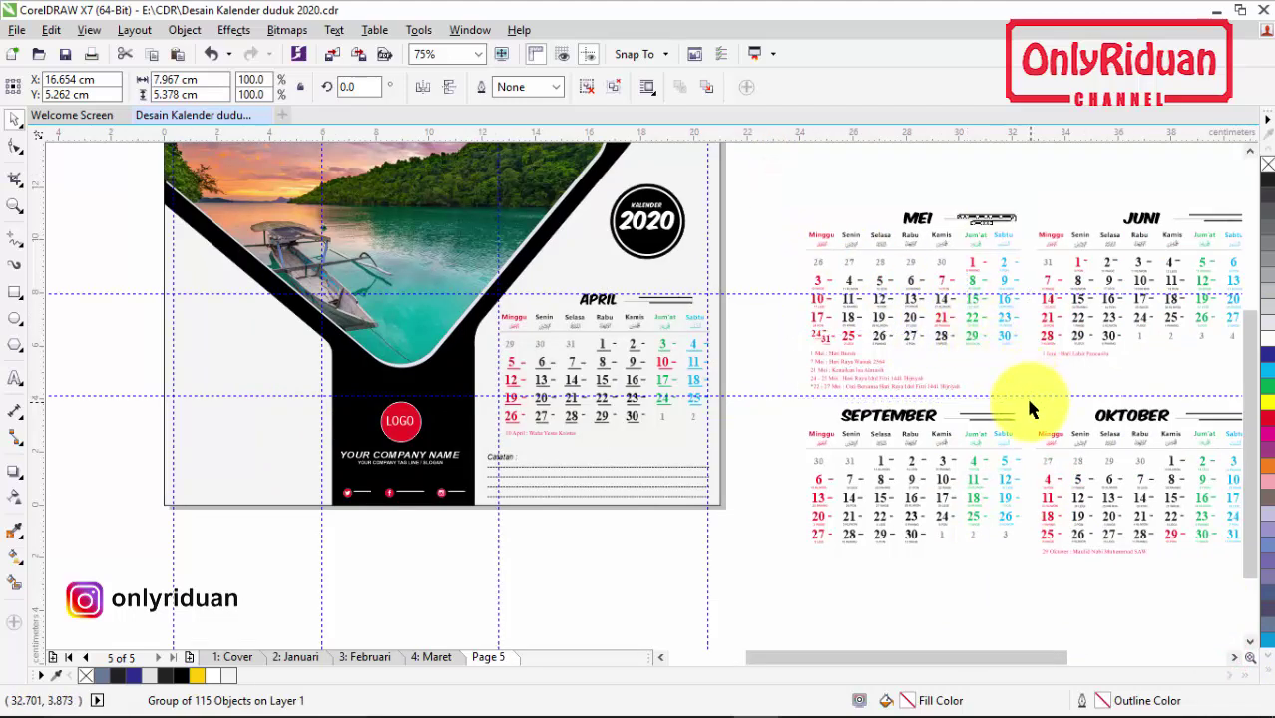
drag(897, 296, 180, 451)
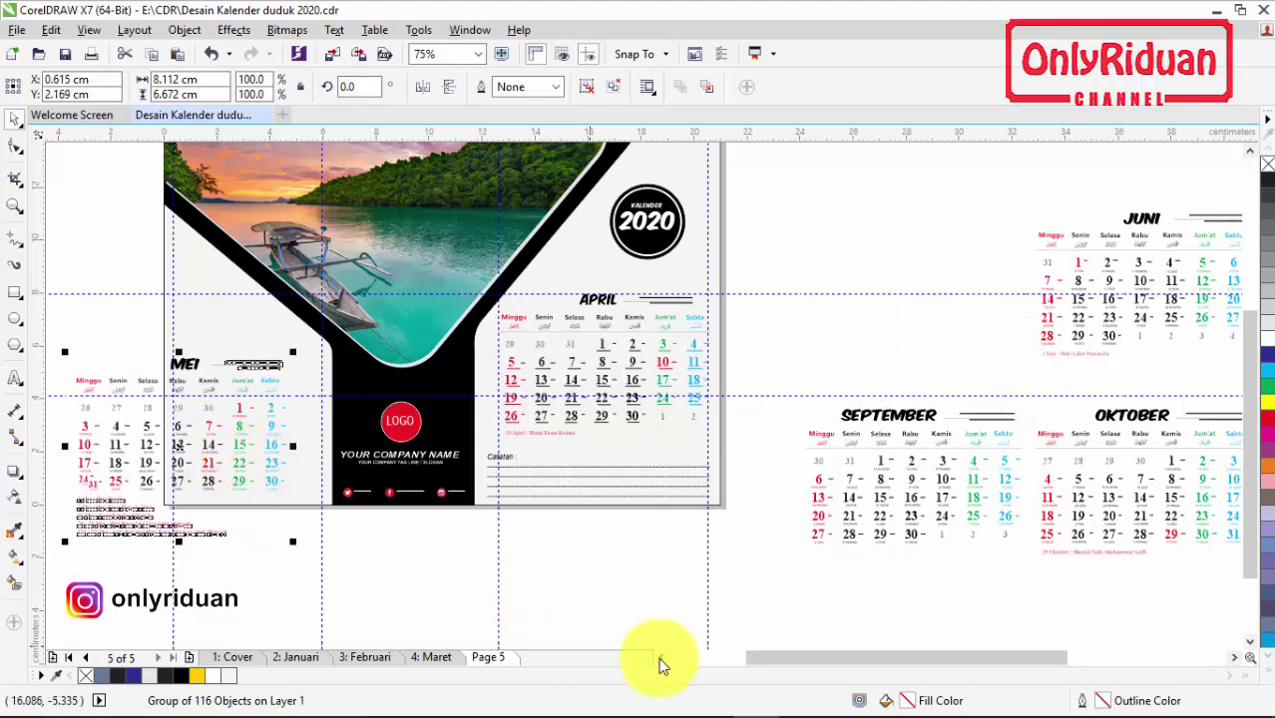
click(663, 658)
drag(423, 543, 498, 490)
drag(576, 417, 601, 428)
scroll(602, 429, up, 2)
click(401, 473)
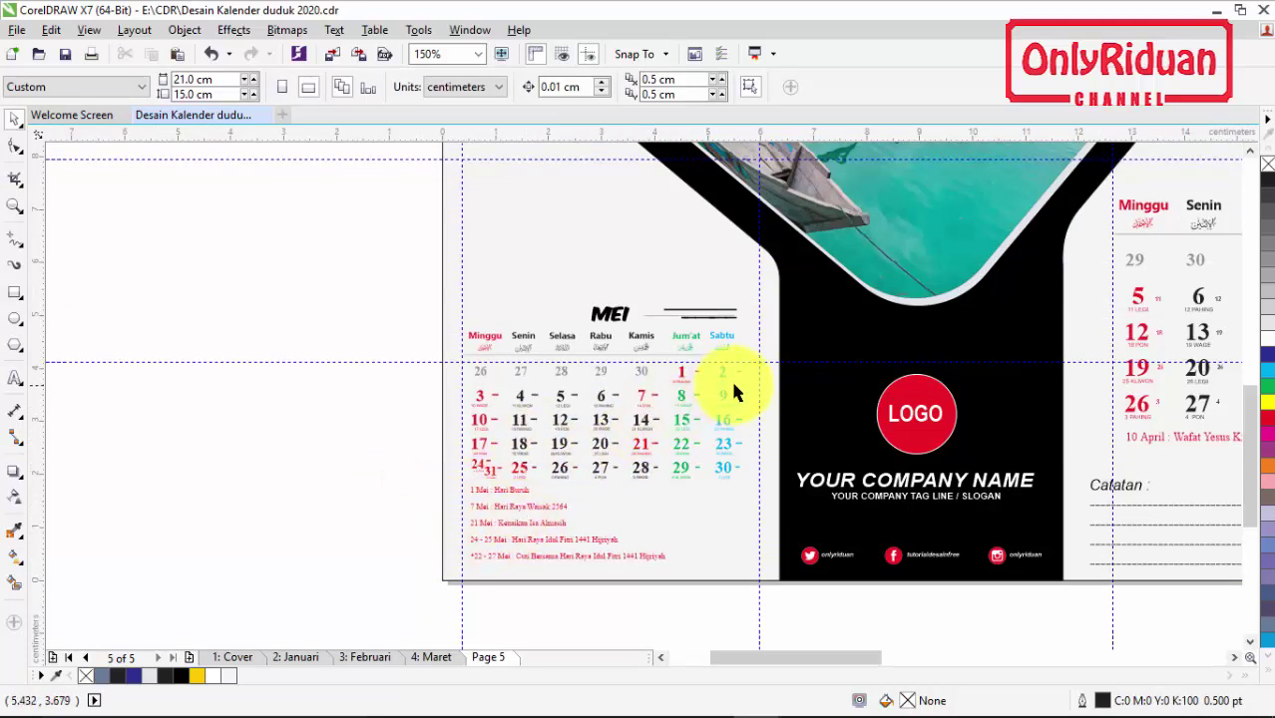
Step: Enlarge the Mei calendar proportionally to about 5.5 × 5.0 cm between the guidelines and deselect it
drag(394, 257, 761, 581)
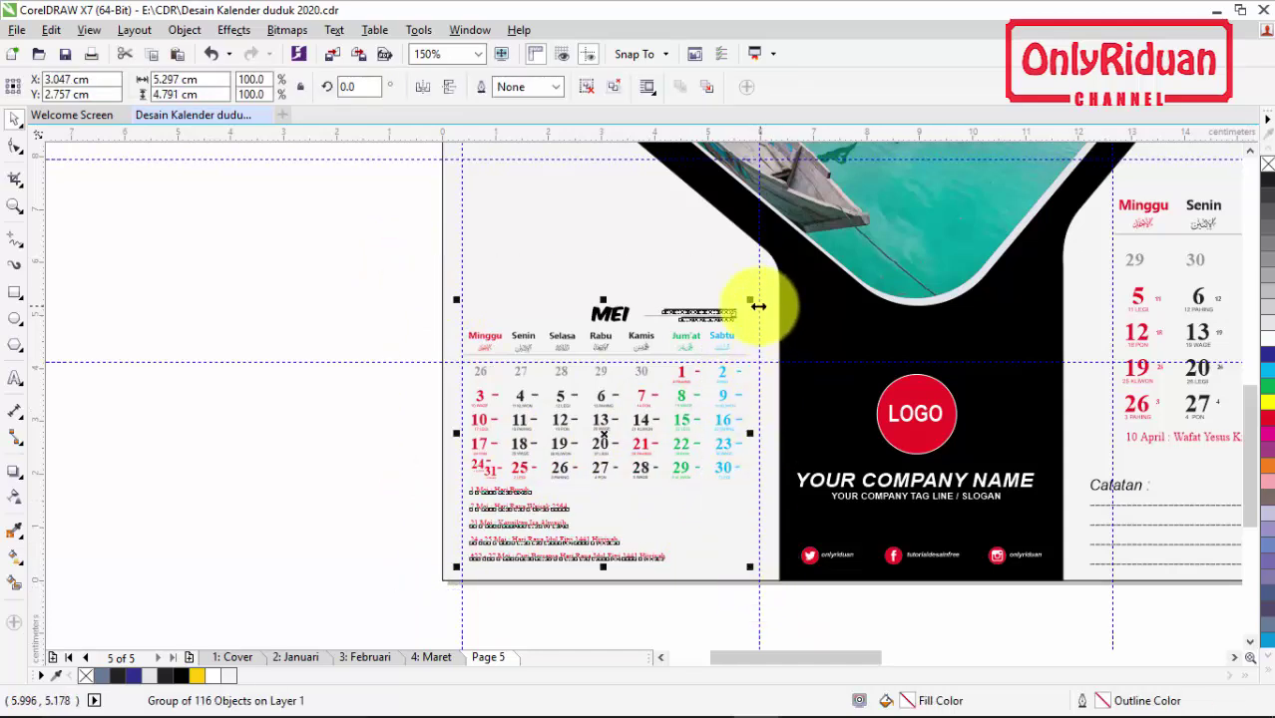
drag(751, 298, 763, 272)
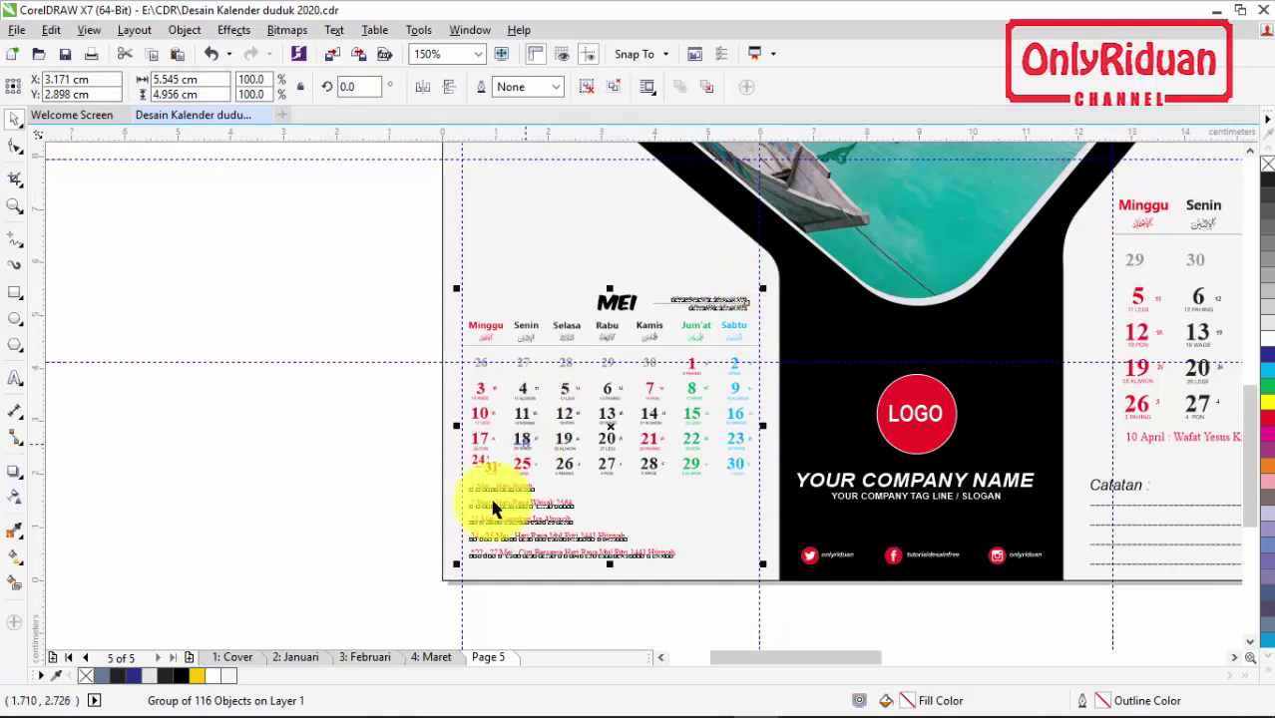
drag(455, 567, 455, 570)
click(396, 515)
Step: Ungroup the Mei calendar and tighten the line spacing of its red holiday notes with the Shape tool
click(518, 552)
click(587, 87)
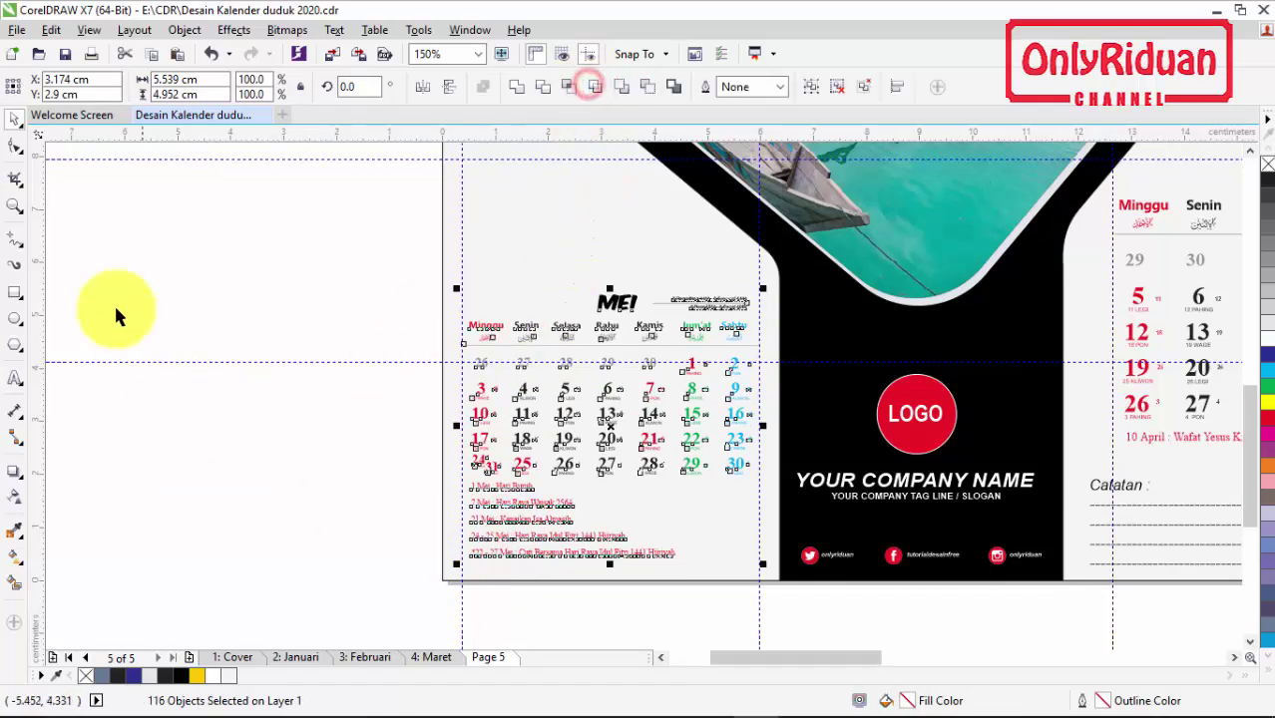
click(15, 207)
drag(422, 450, 706, 592)
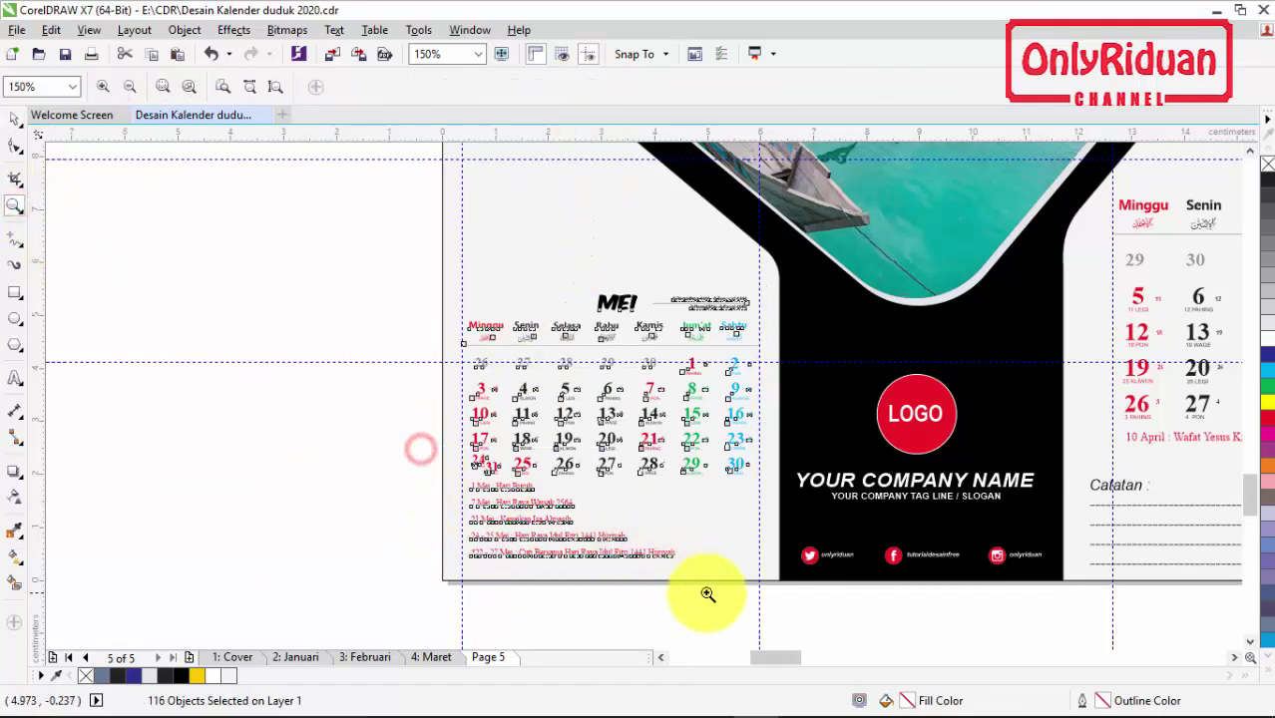
click(14, 117)
click(92, 259)
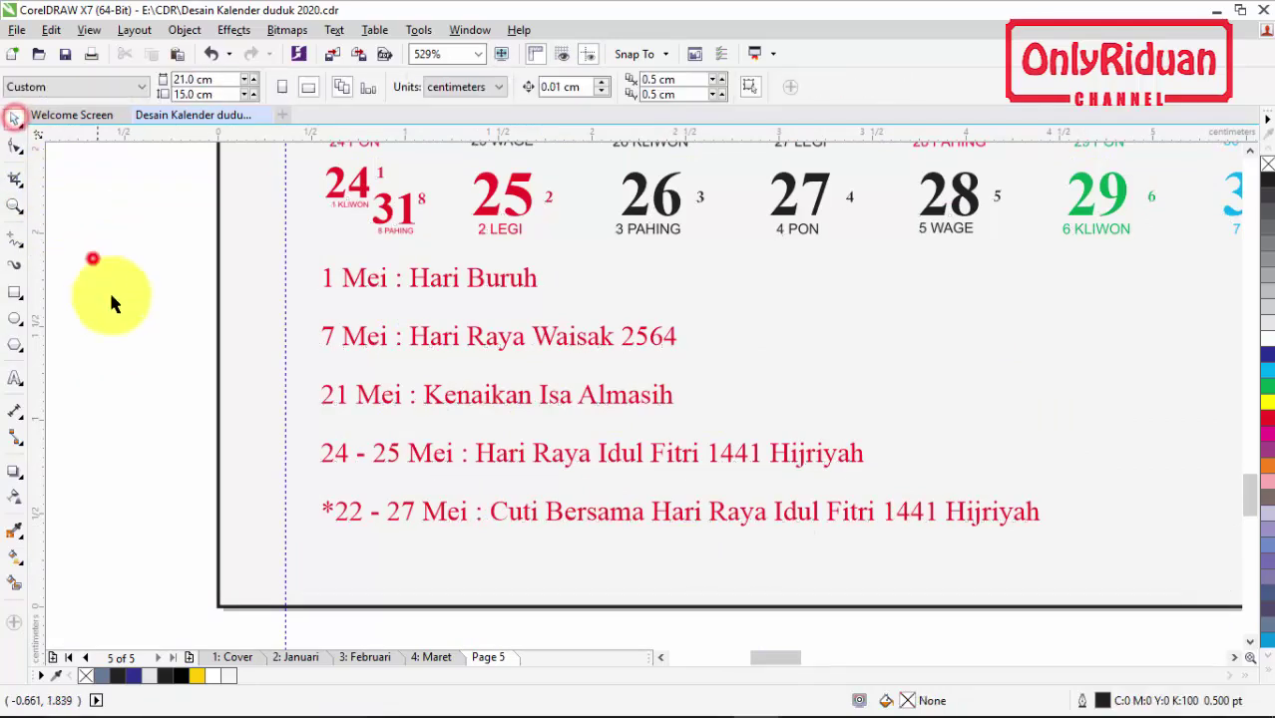
click(426, 518)
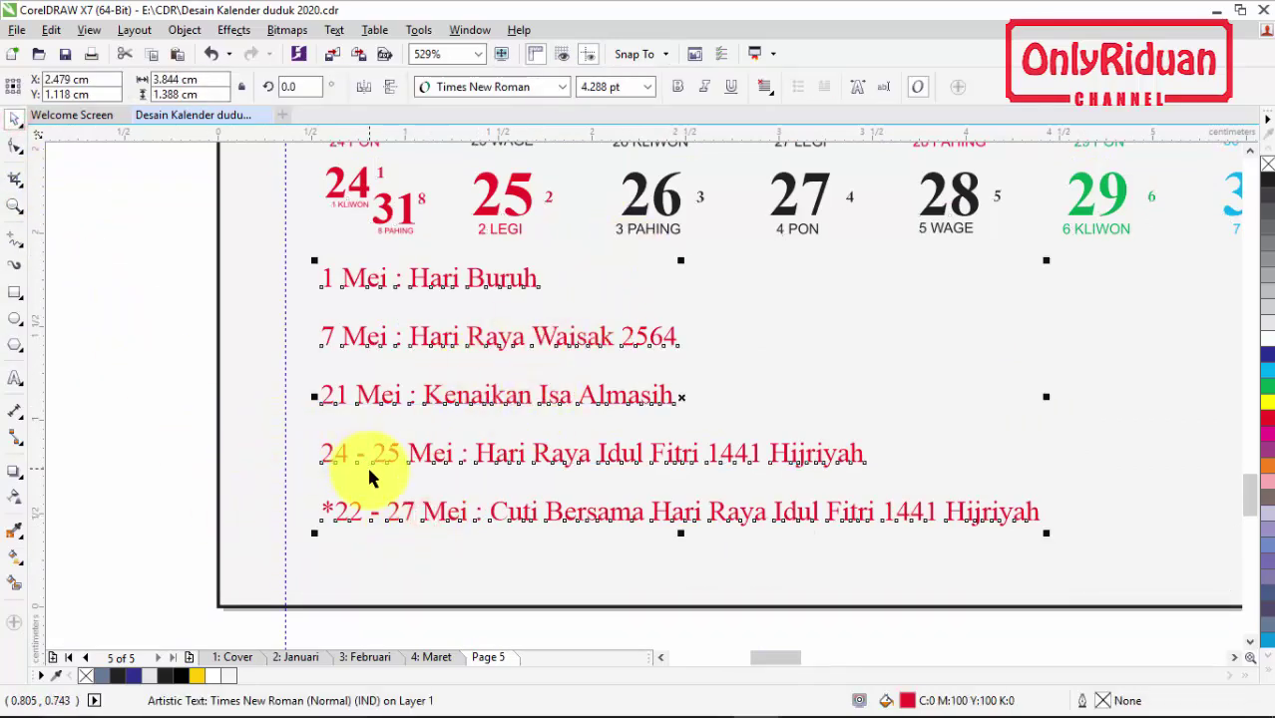
click(15, 147)
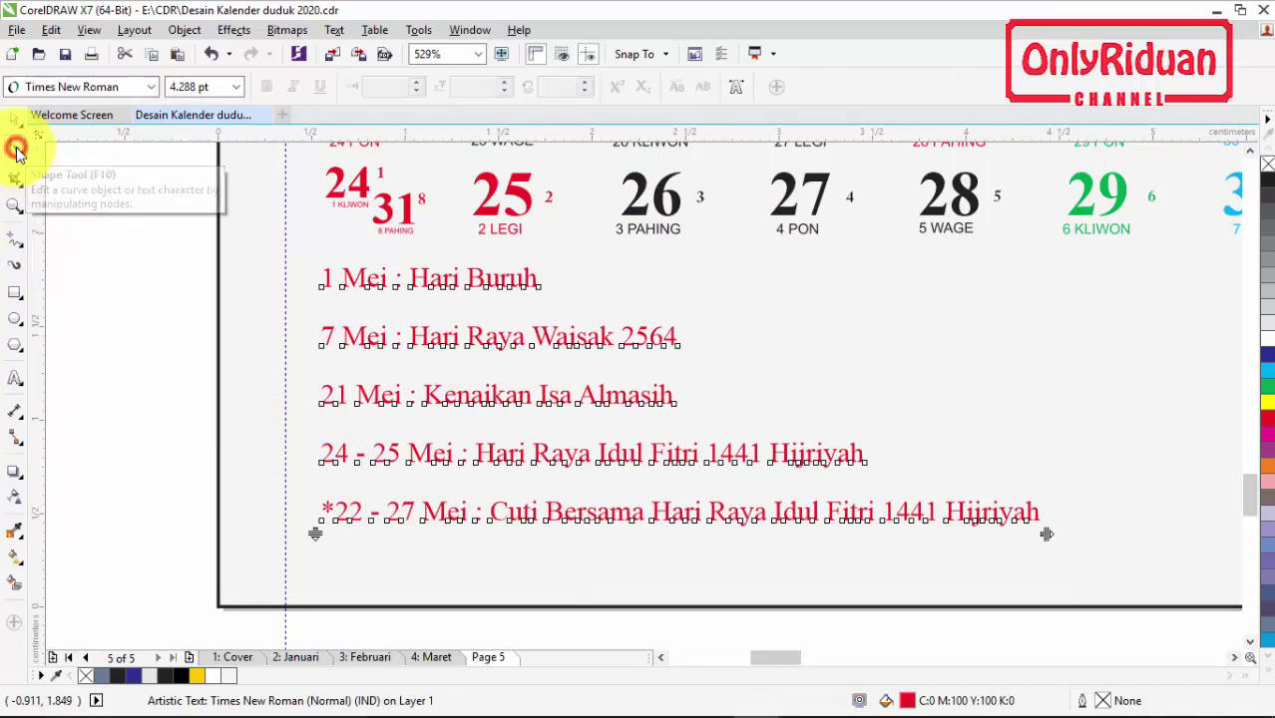
drag(313, 535, 317, 448)
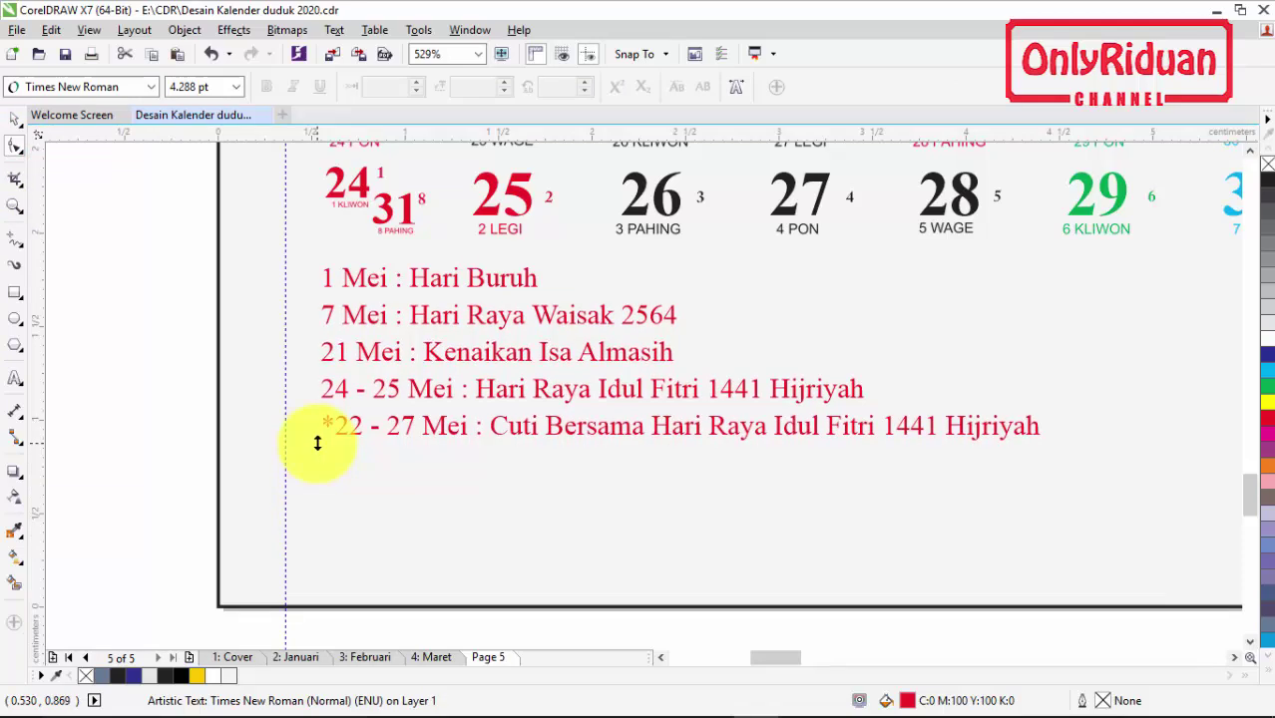
Step: Select all objects of the Mei calendar and move them down to about X 3.14 cm, Y 2.50 cm, near the page's lower edge
scroll(317, 448, down, 3)
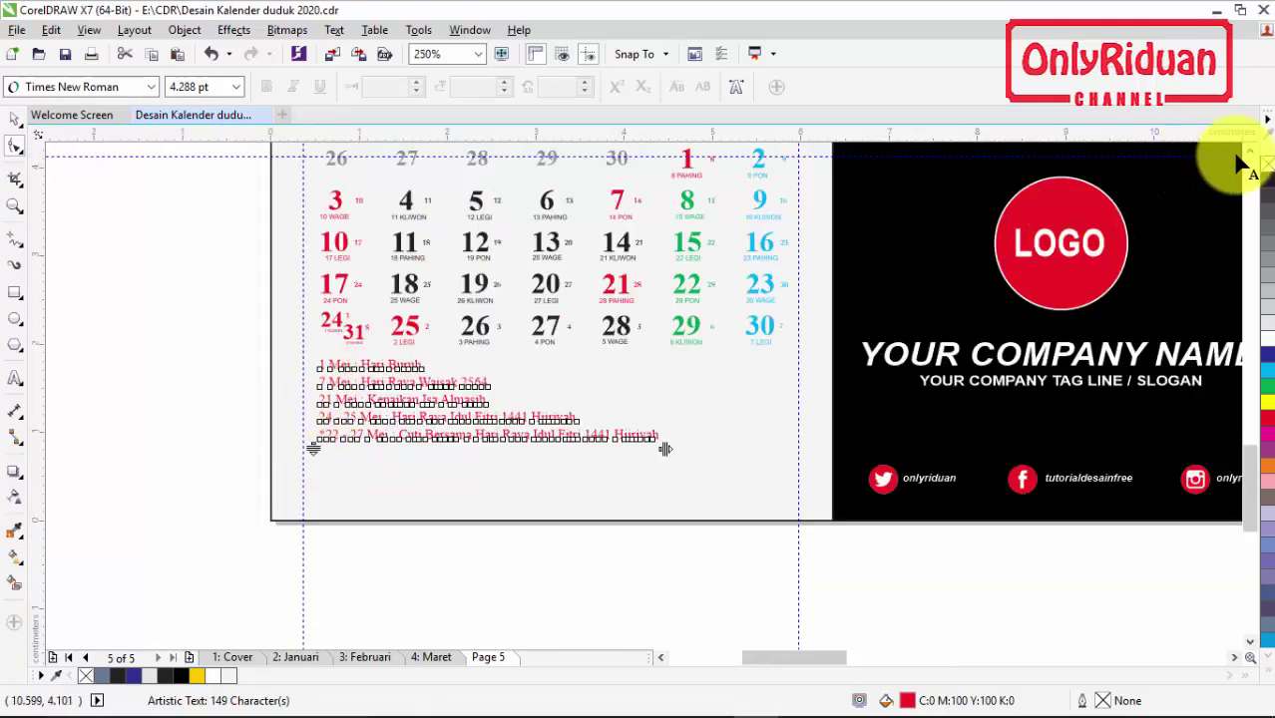
click(1251, 151)
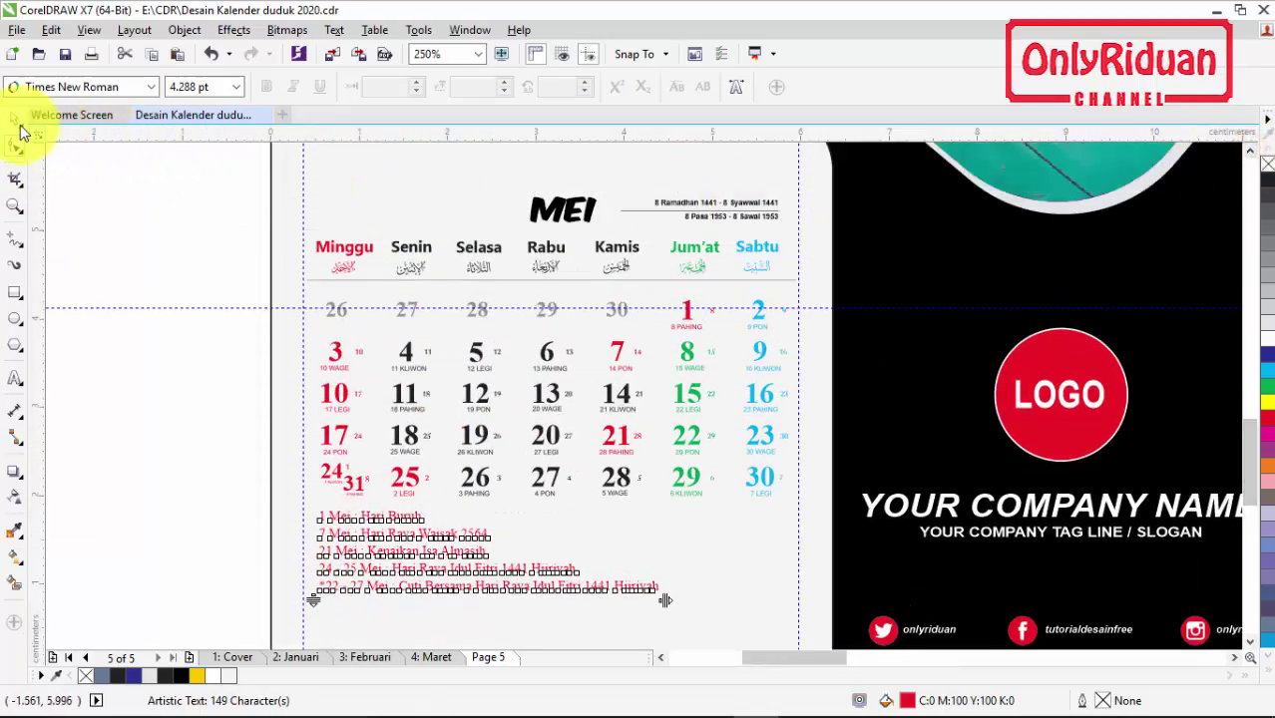
click(15, 119)
drag(191, 163, 800, 616)
scroll(1245, 439, down, 1)
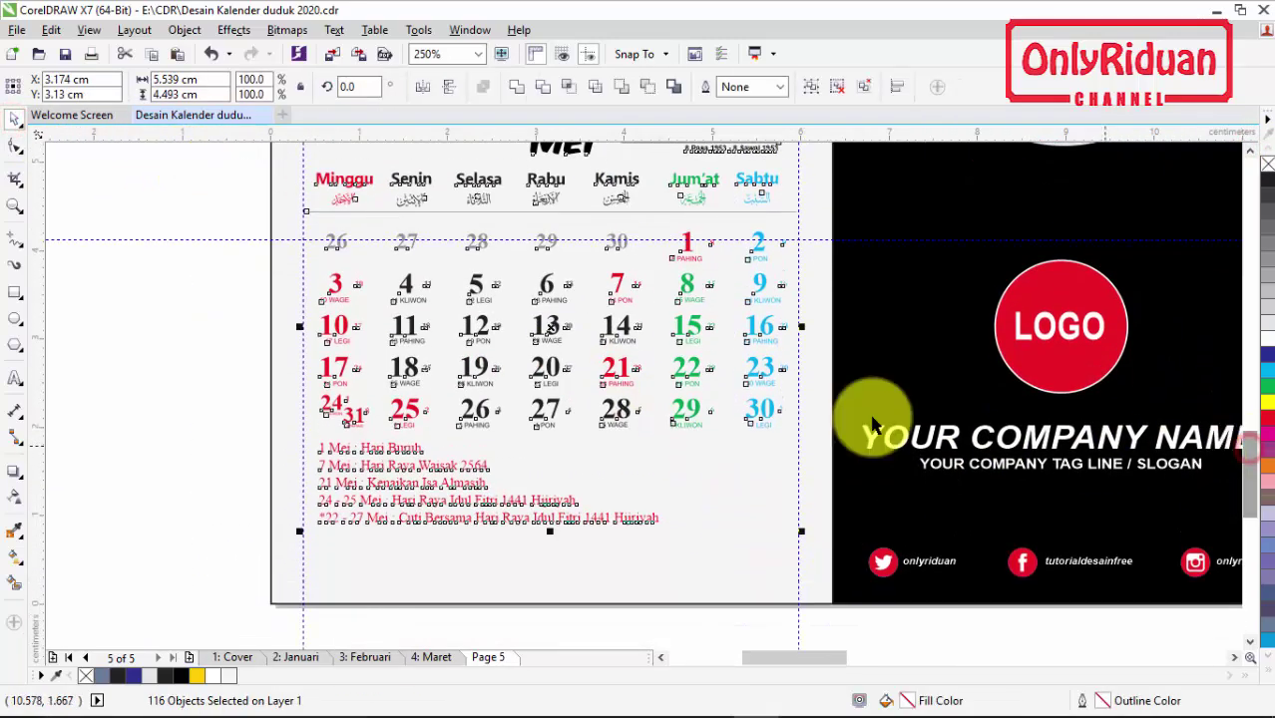
drag(548, 329, 545, 382)
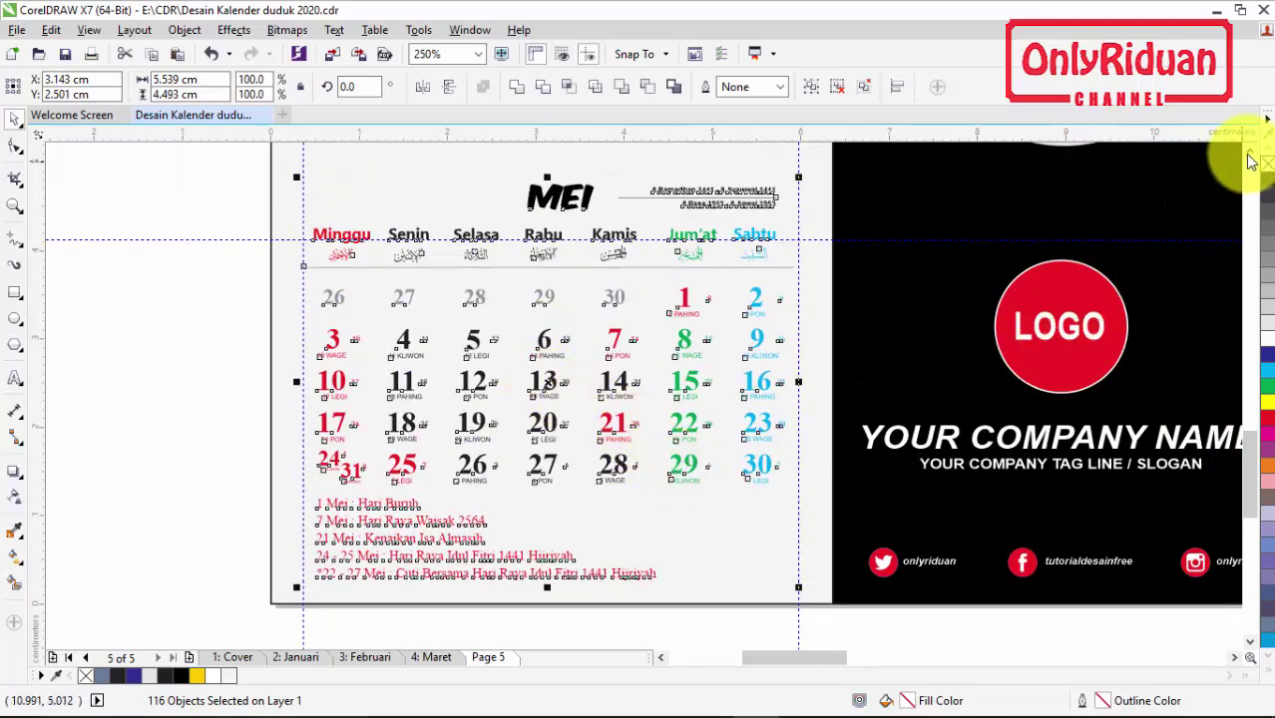
Step: Scale the selected Mei calendar proportionally to about 5.6 × 4.6 cm so it reaches the vertical guideline beside the logo band
scroll(1249, 164, up, 3)
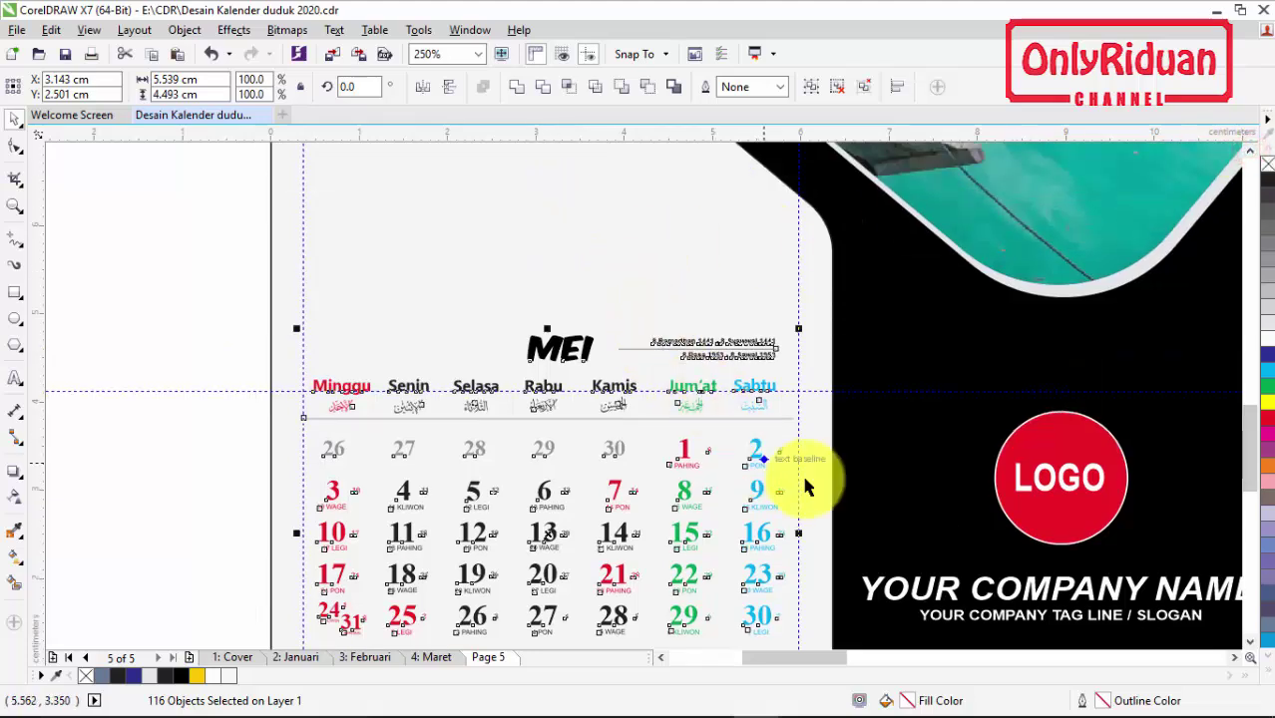
scroll(692, 470, down, 2)
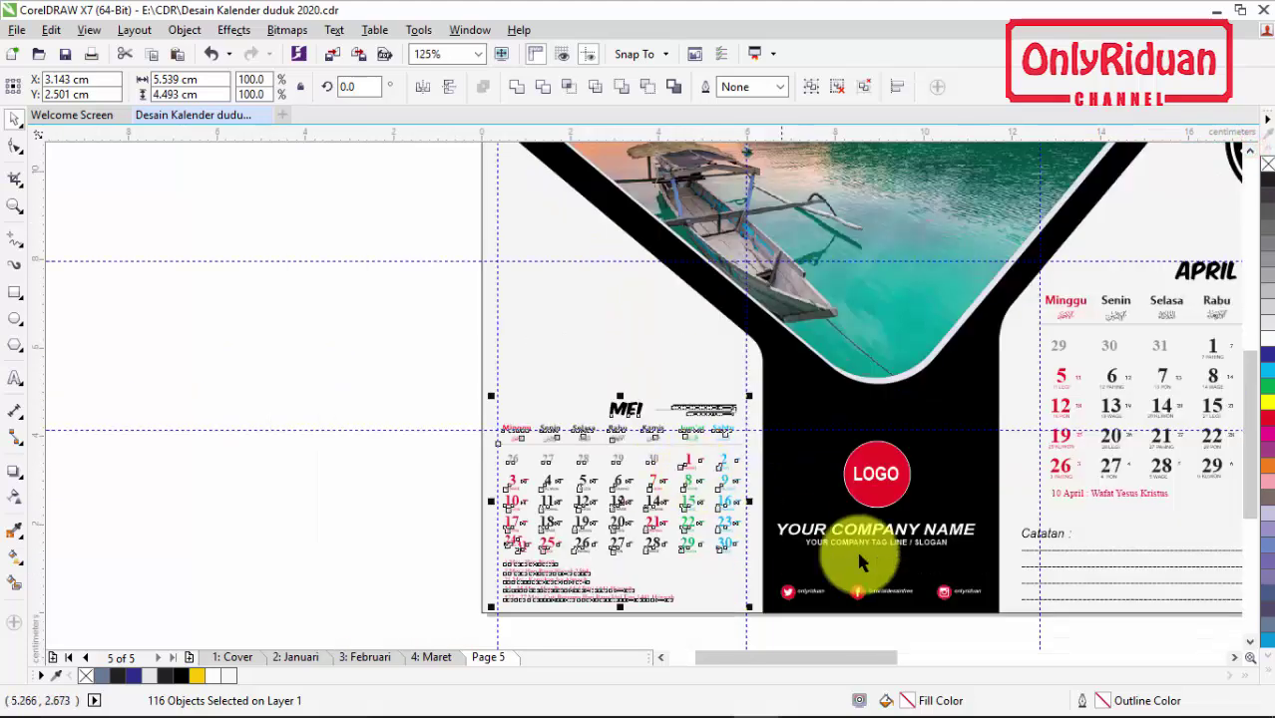
click(1235, 658)
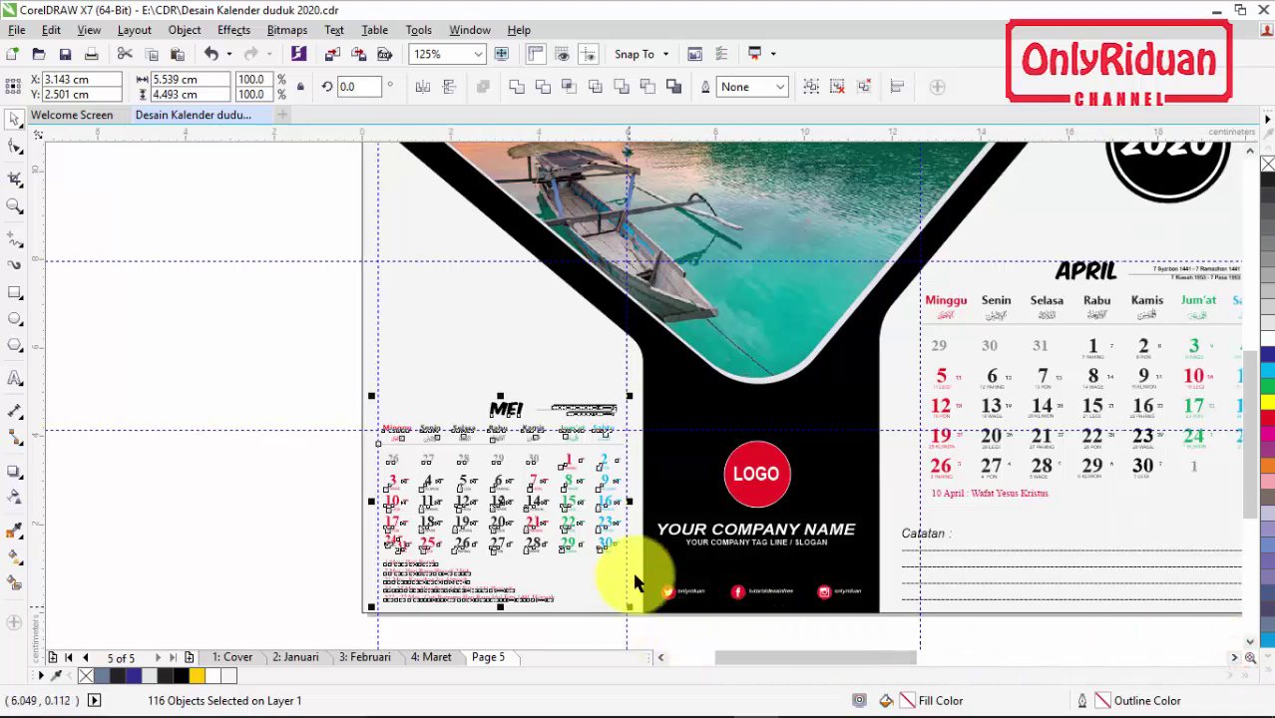
drag(630, 397, 634, 392)
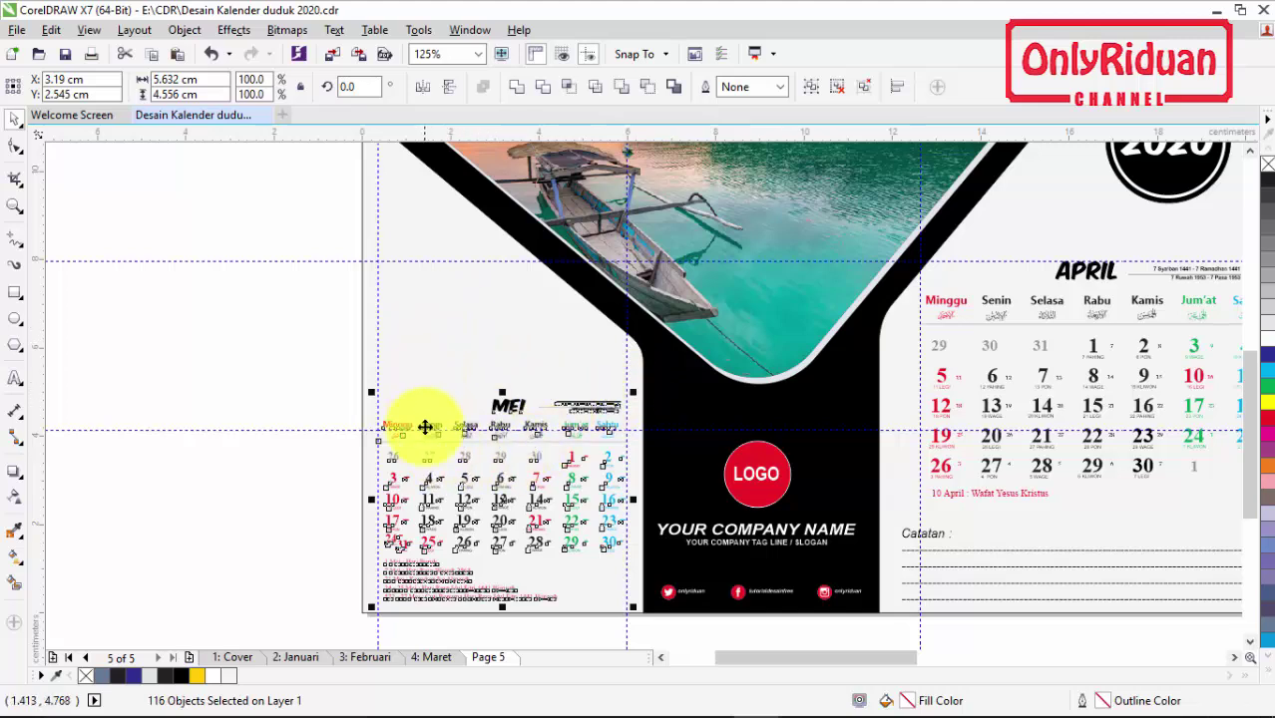
Step: Copy the main Maret calendar from the Maret page onto the empty pasteboard beside it and return to page 5
click(433, 655)
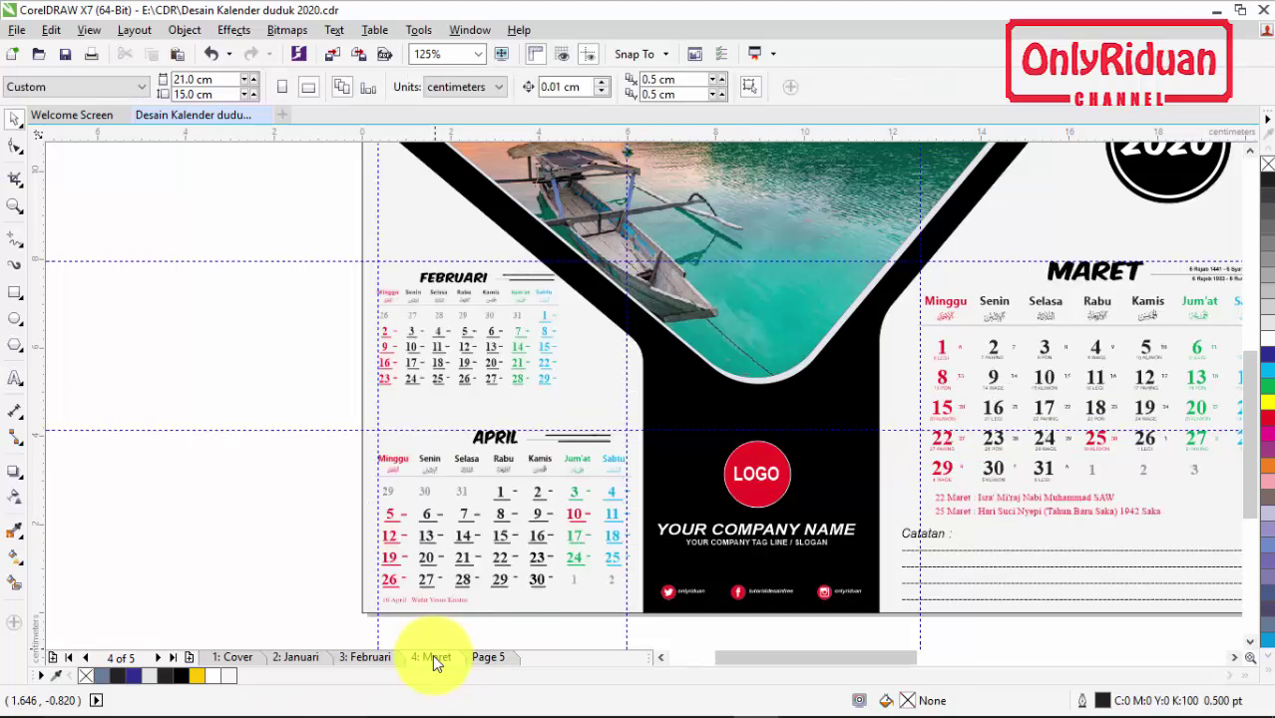
scroll(924, 384, down, 2)
click(1140, 457)
drag(931, 337, 905, 304)
click(1005, 367)
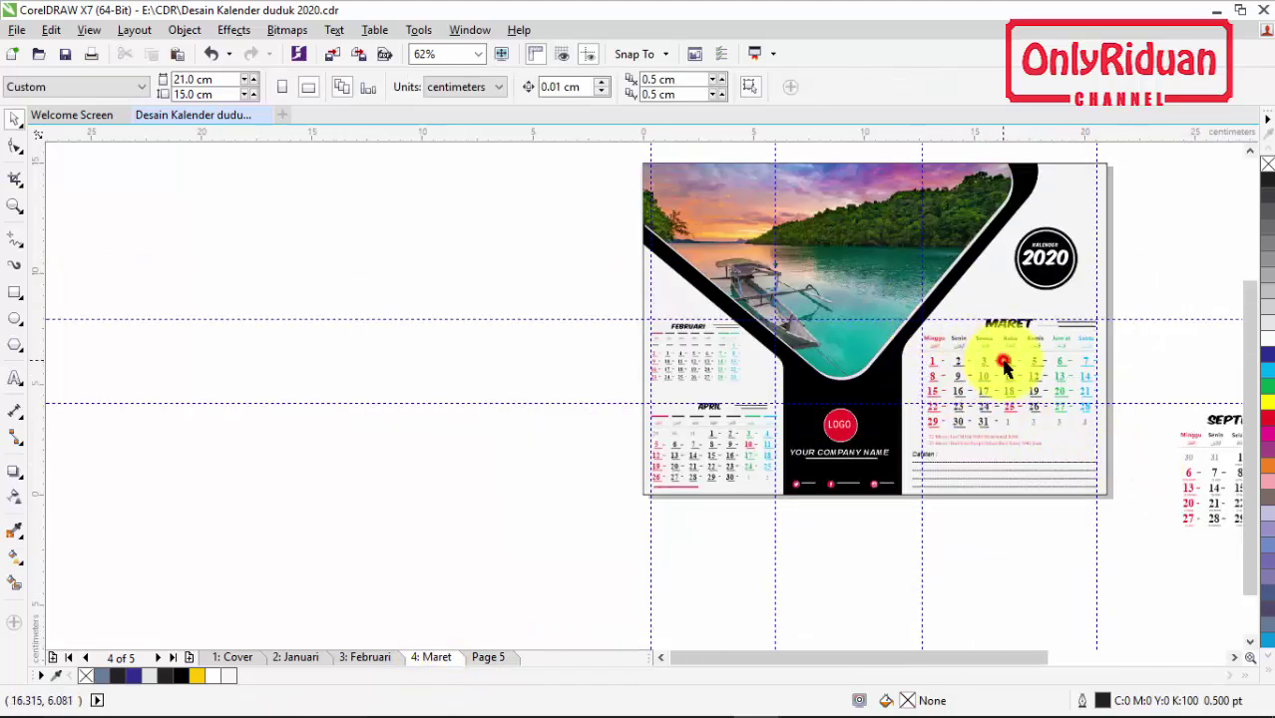
drag(1011, 381, 535, 373)
click(491, 657)
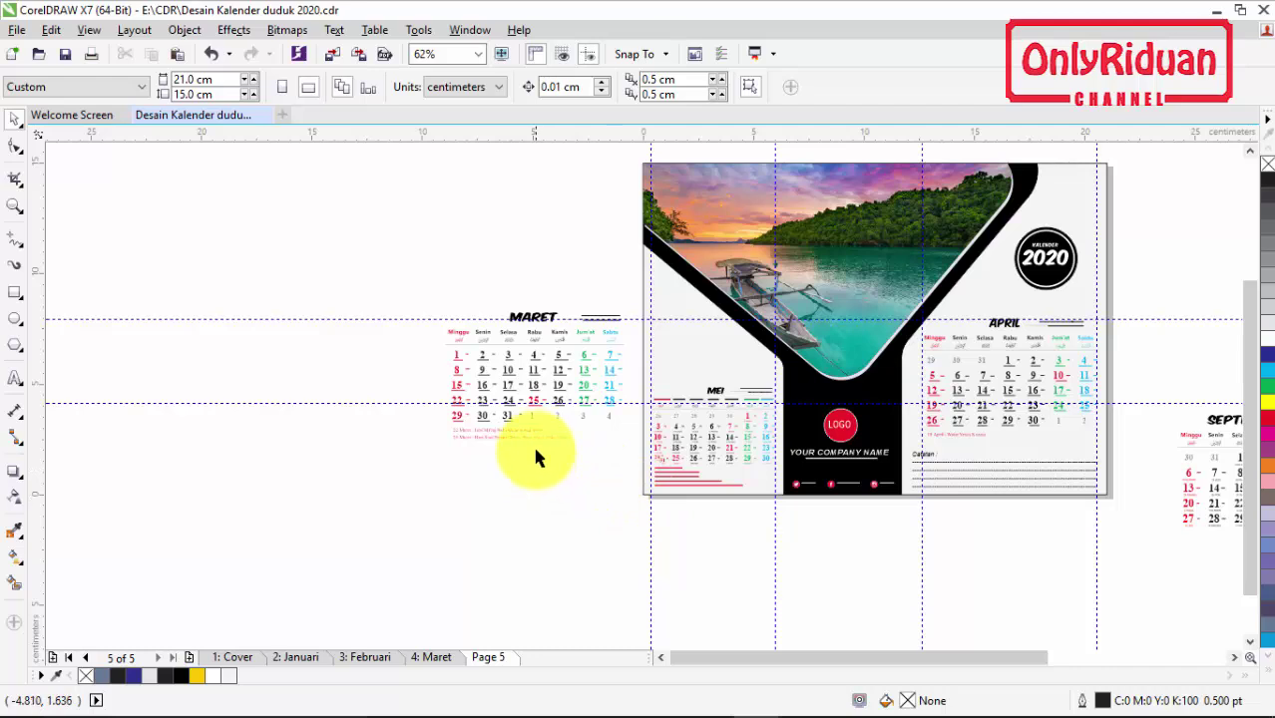
Step: Shrink the copied Maret calendar to about 2.9 × 4.0 cm and place it above the Mei calendar on page 5
click(530, 439)
drag(440, 446, 686, 333)
scroll(686, 333, up, 3)
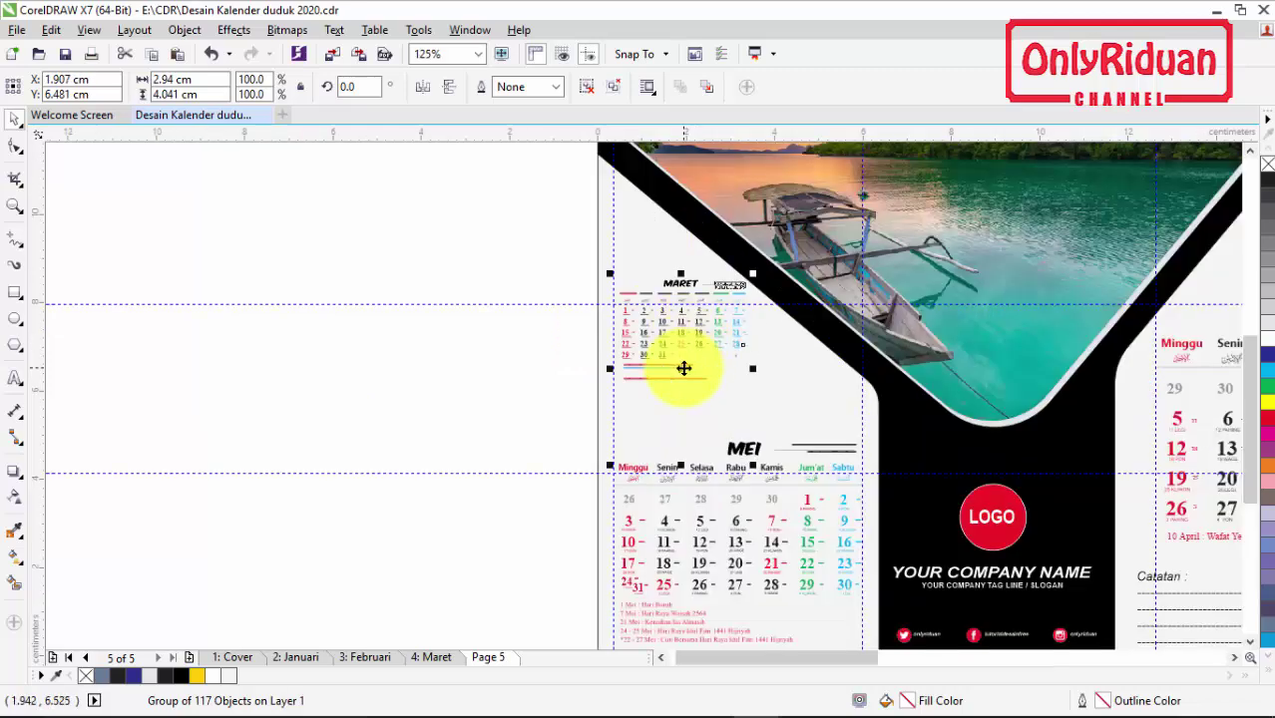
Step: Ungroup the Maret calendar off the page and move its visible objects back above the Mei calendar, to about X 1.88 cm, Y 6.79 cm
drag(537, 372, 507, 365)
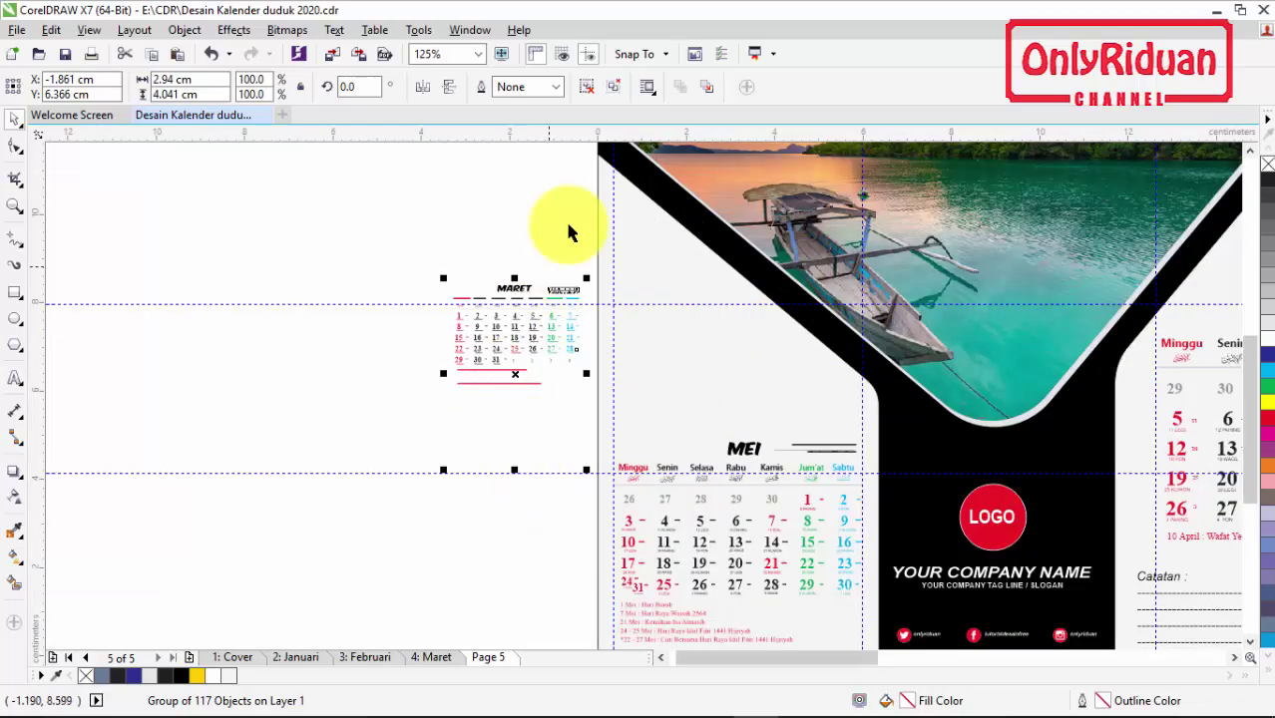
drag(337, 203, 586, 411)
drag(511, 333, 678, 352)
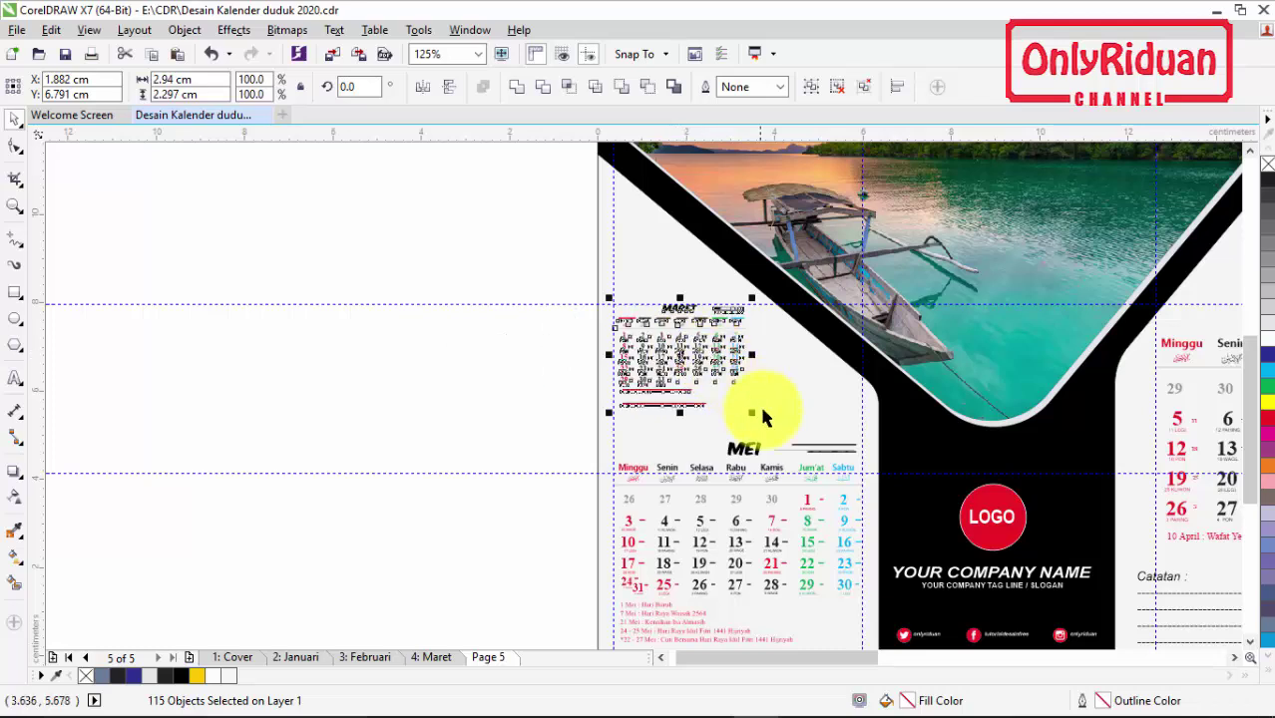
Step: Enlarge the small Maret calendar slightly above the Mei calendar on page 5 and deselect it
drag(758, 404, 774, 427)
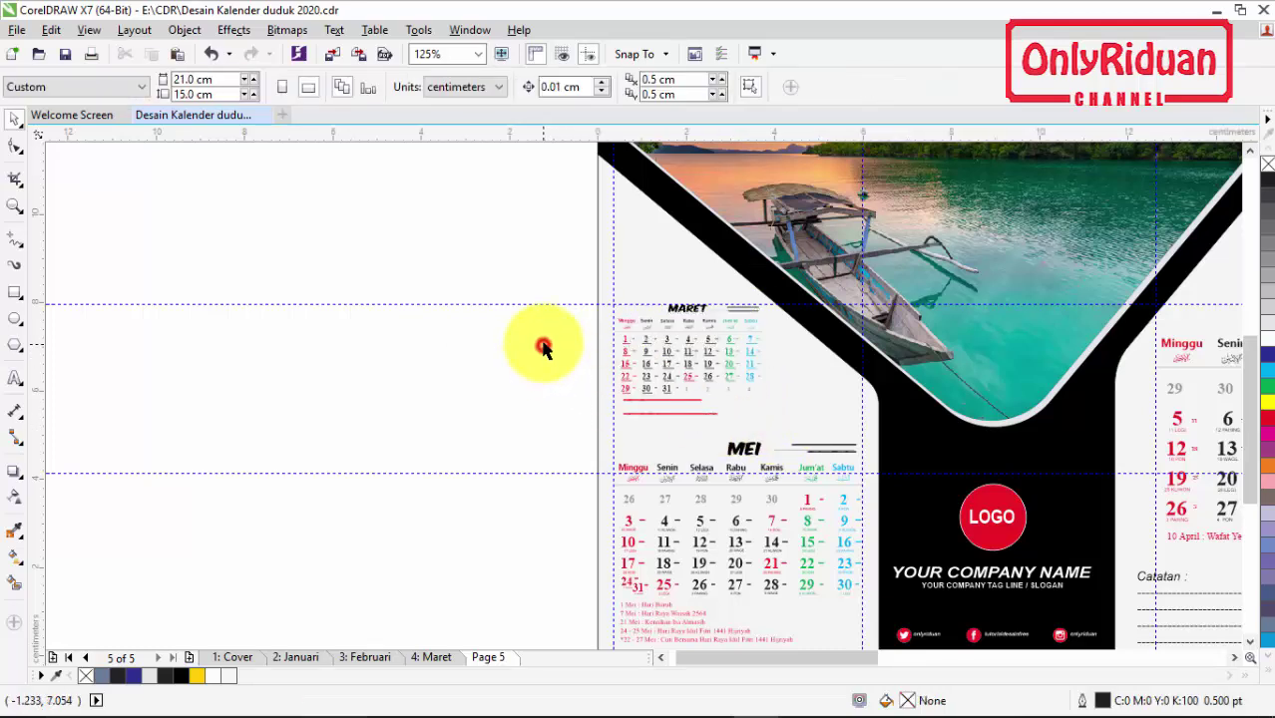
click(540, 329)
scroll(539, 329, down, 2)
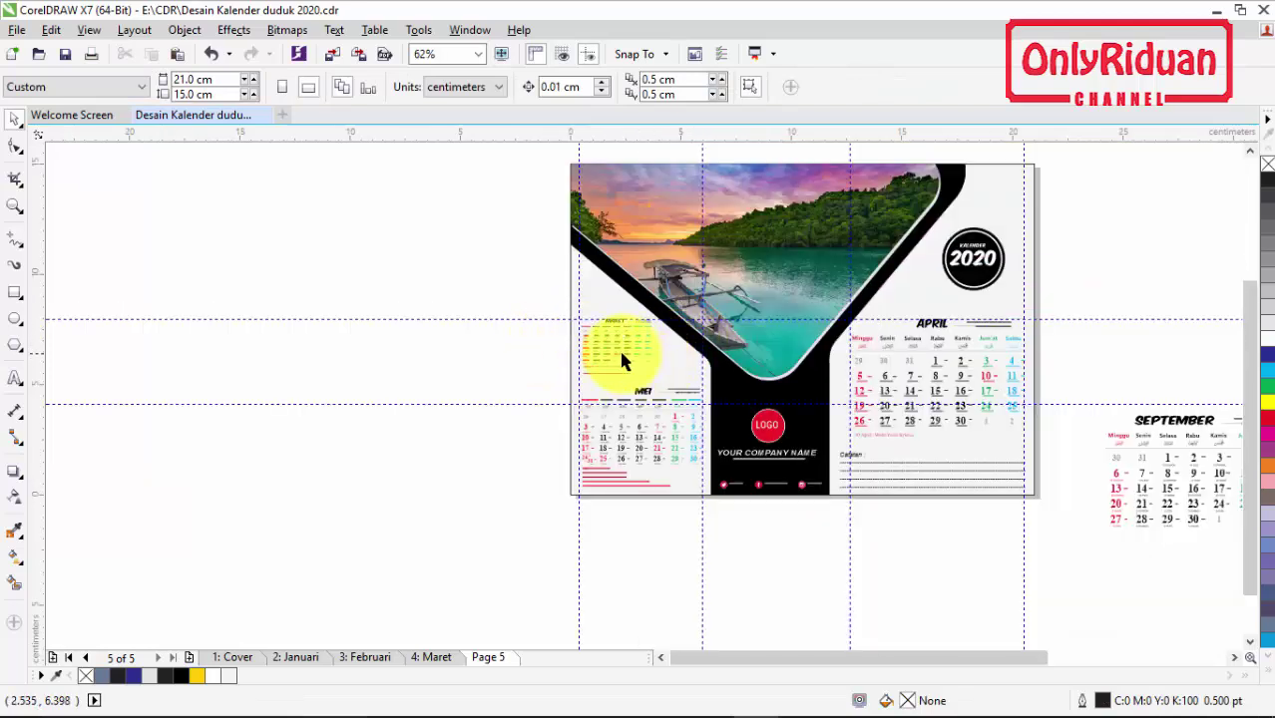
Step: Rename page 5 as April
right_click(491, 658)
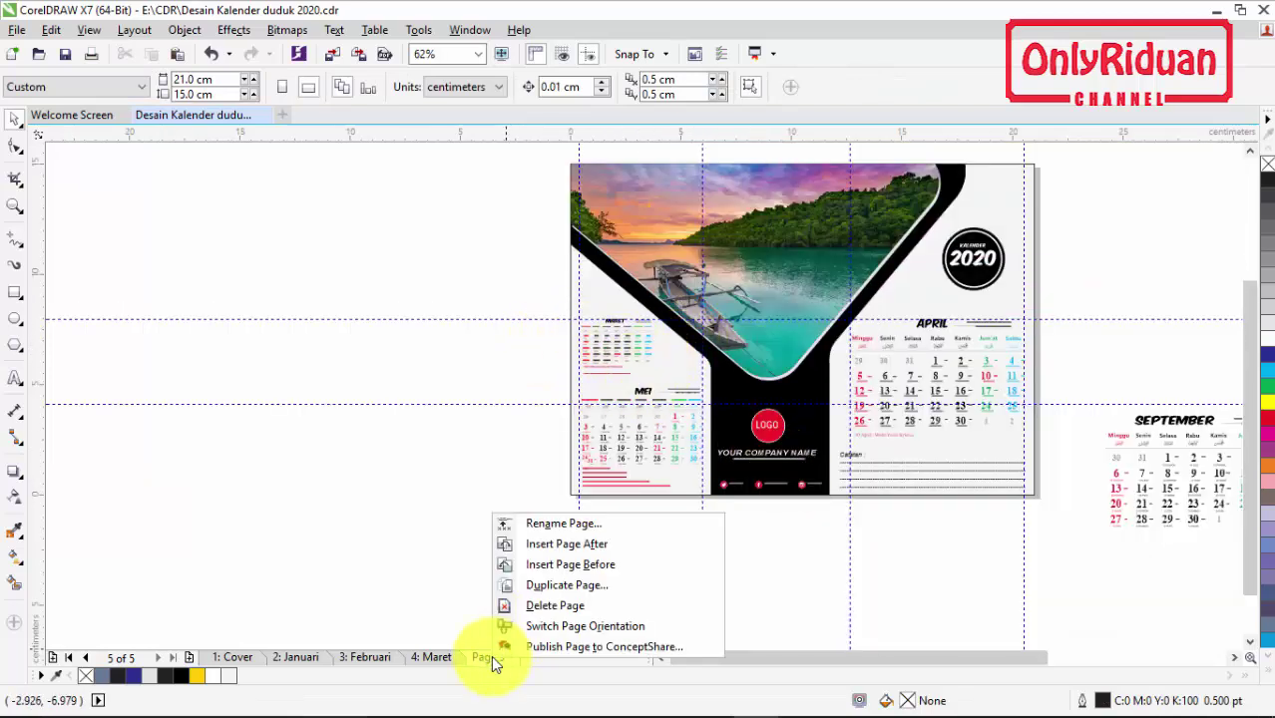
click(546, 524)
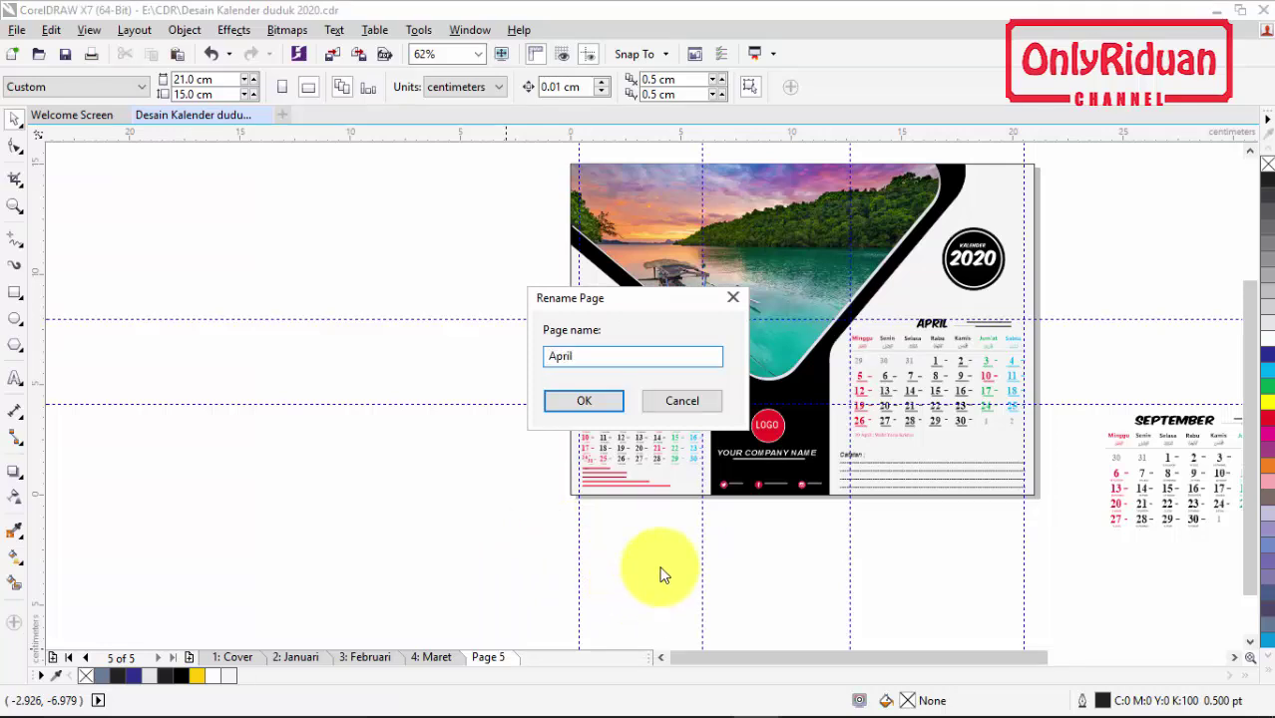
click(584, 403)
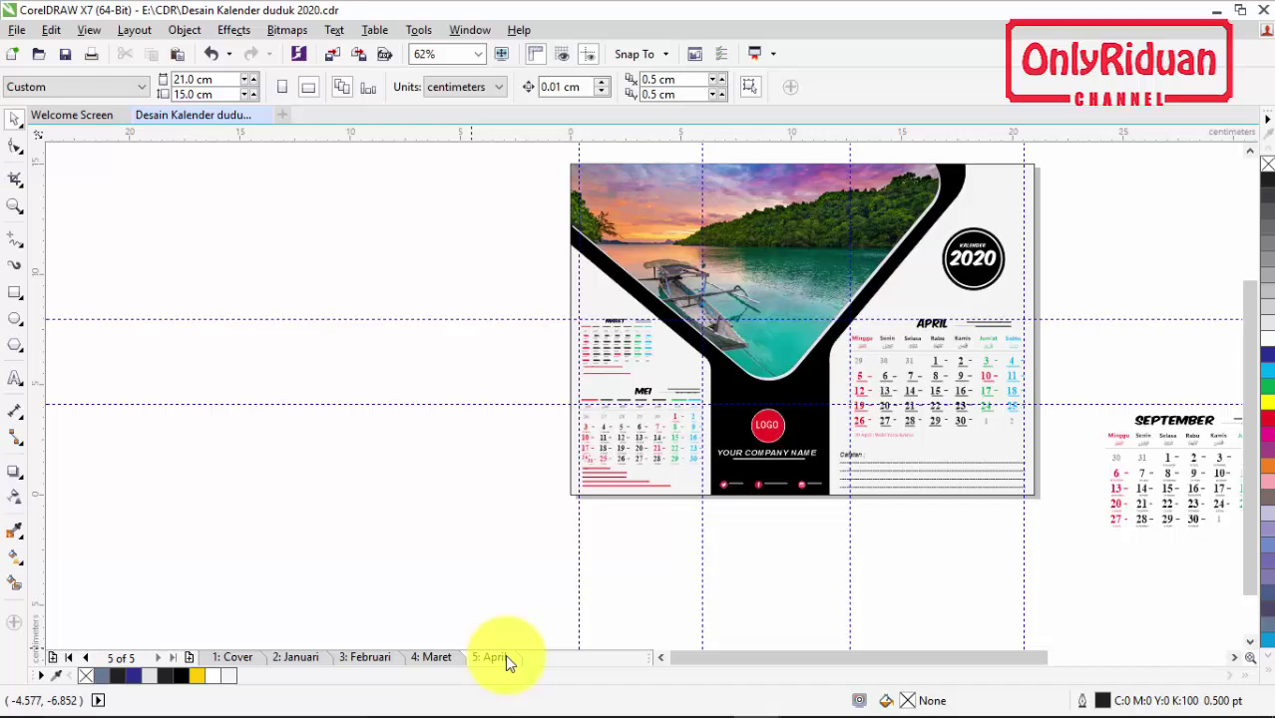
drag(505, 655, 499, 655)
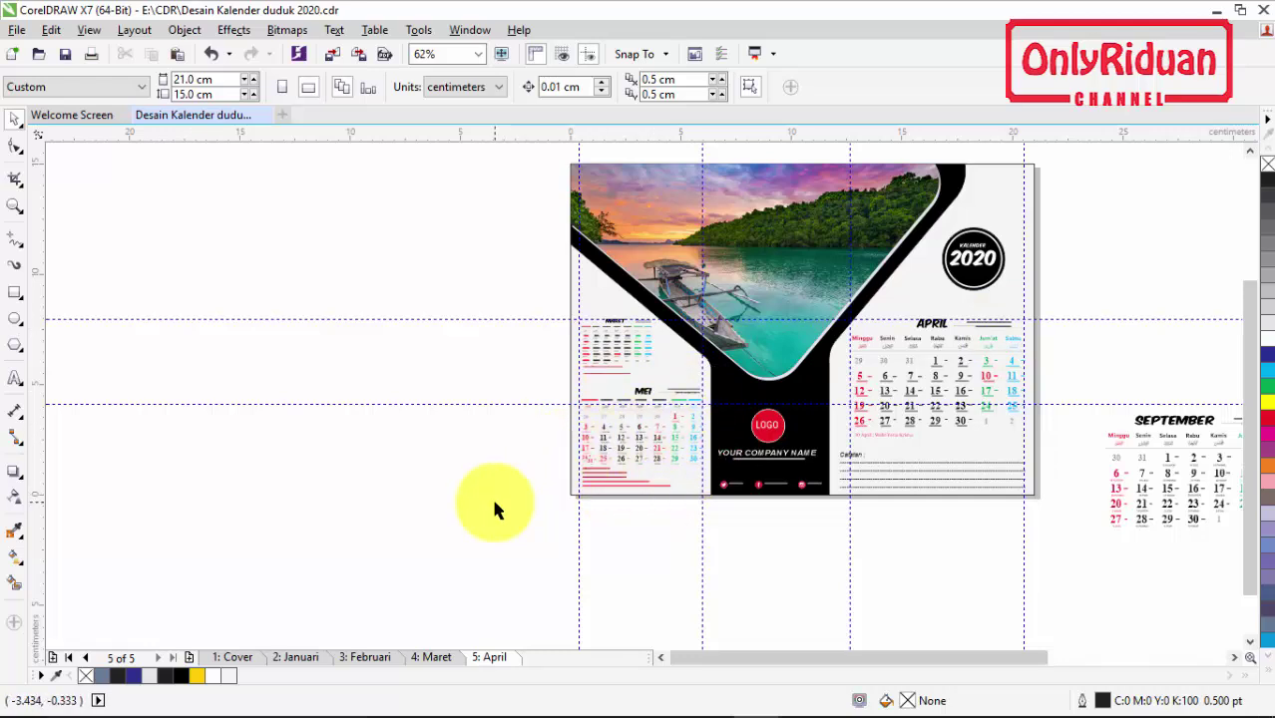
Step: Copy all the objects of the April page onto a new page 6 added after it
drag(1060, 523, 557, 157)
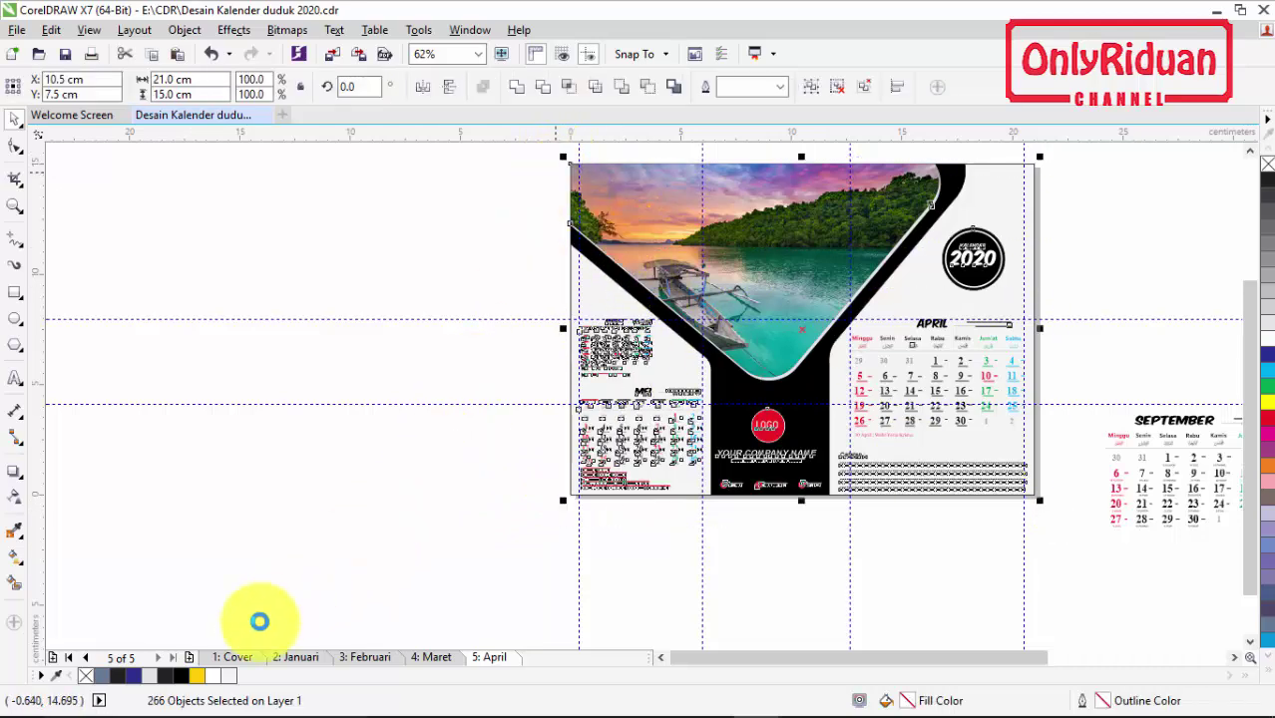
click(189, 657)
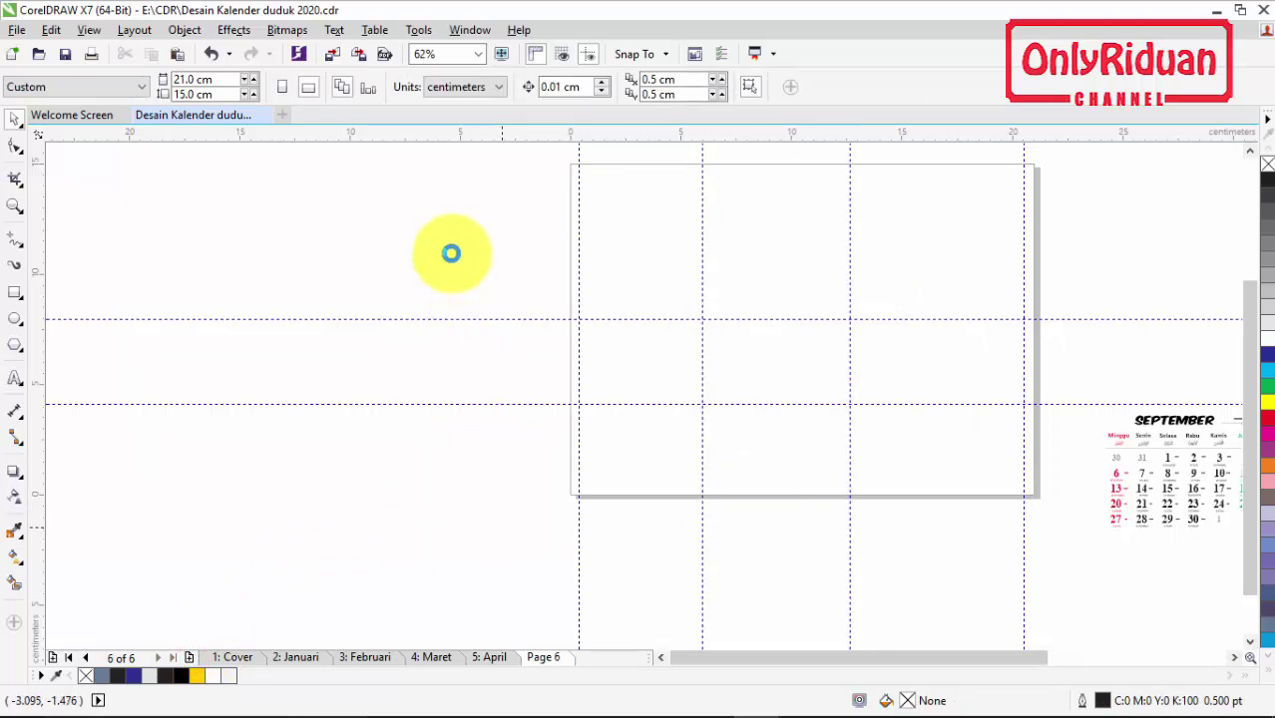
click(439, 224)
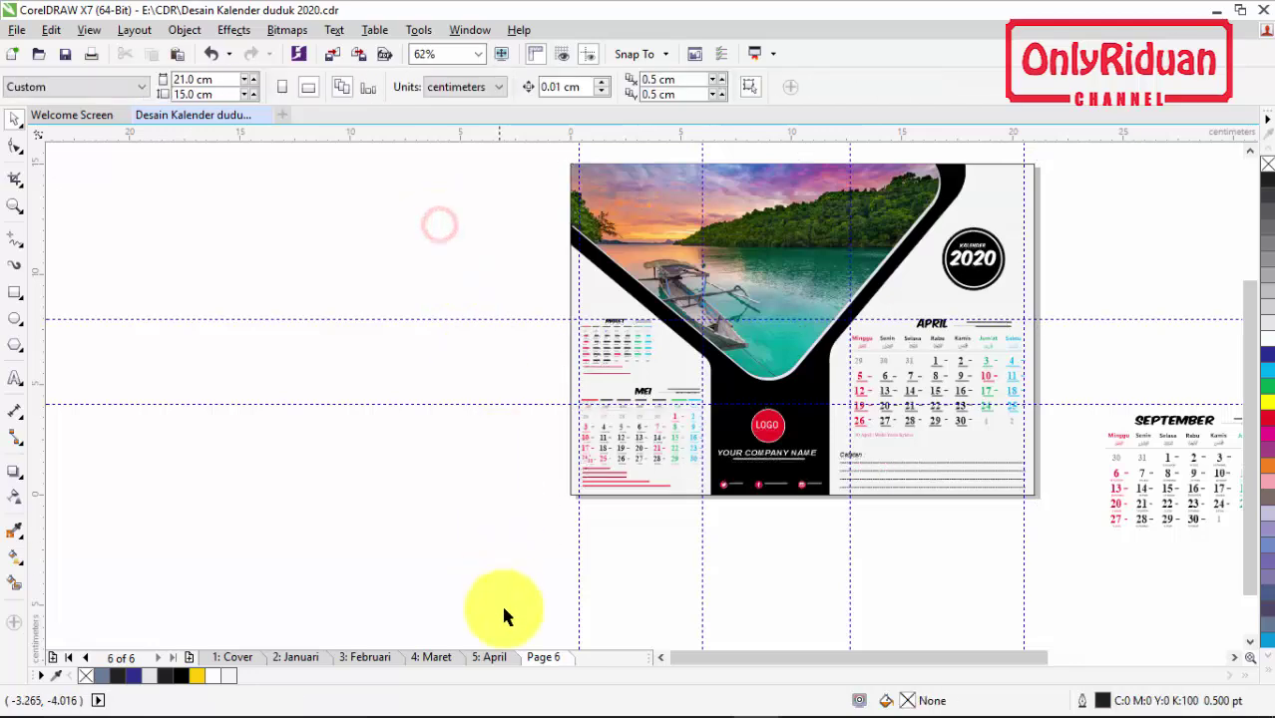
Step: Rename page 6 as Desember
right_click(545, 658)
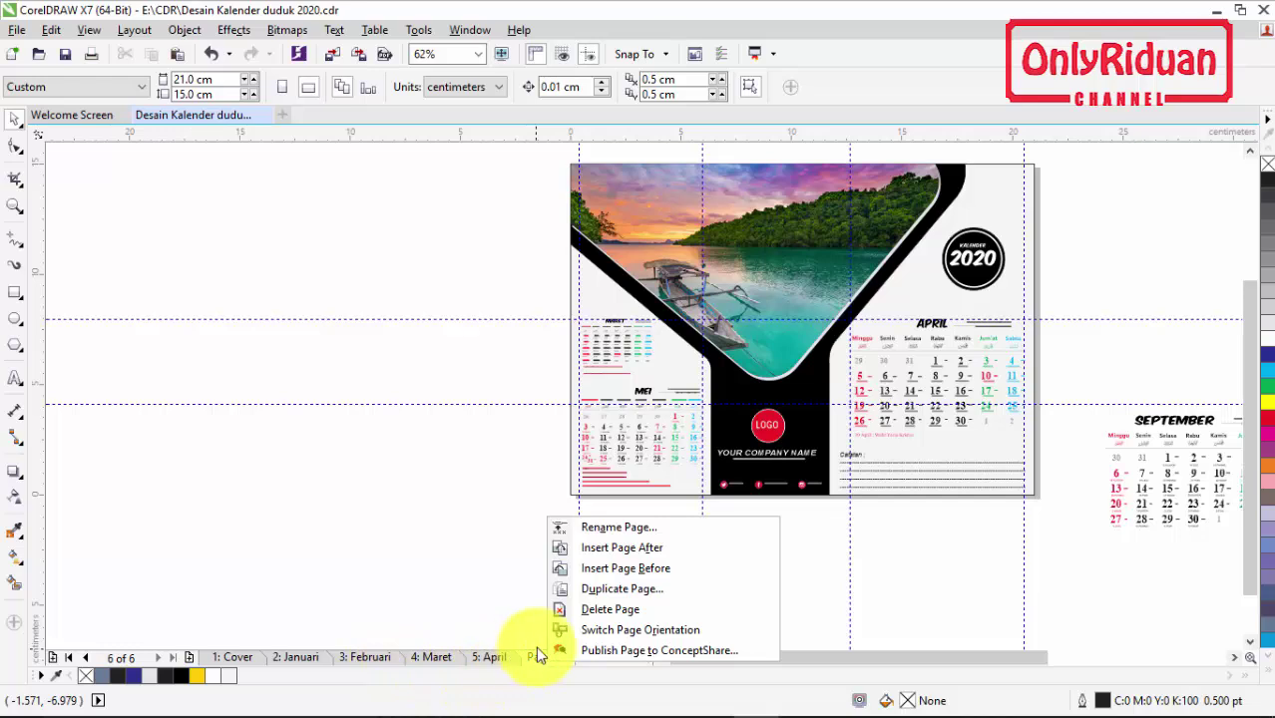
click(616, 529)
text(De)
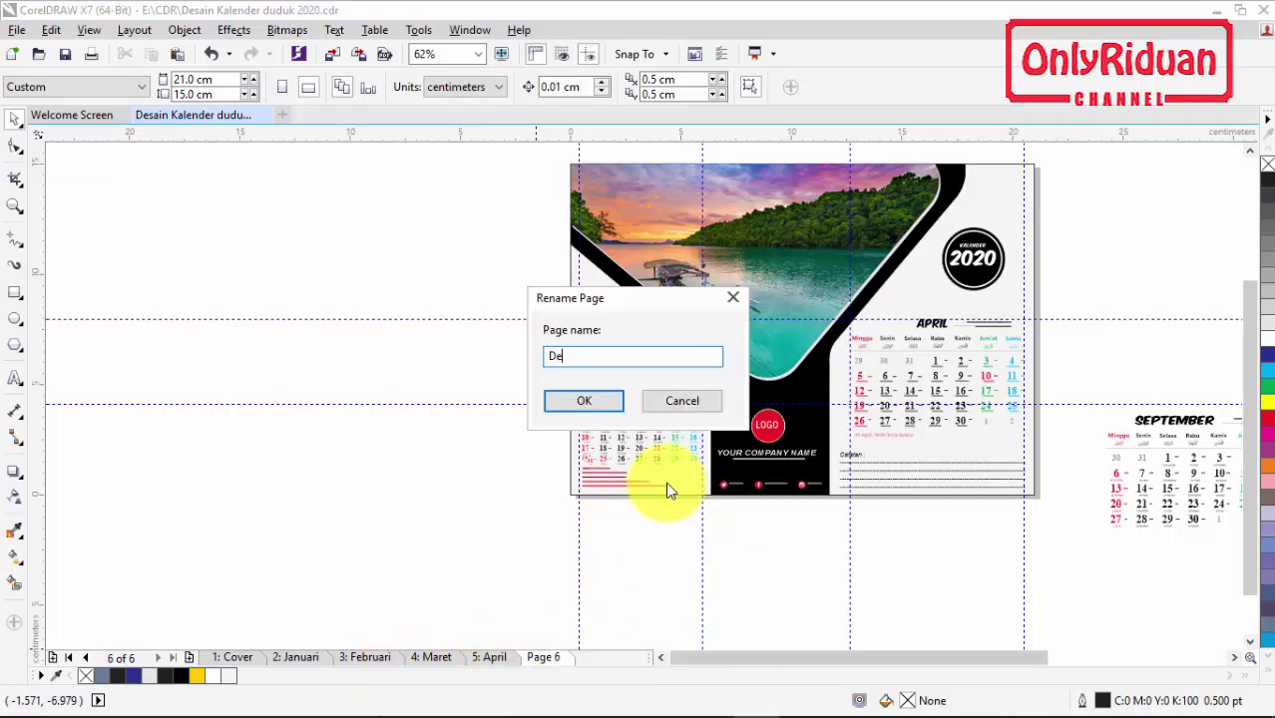
text(sember)
click(608, 407)
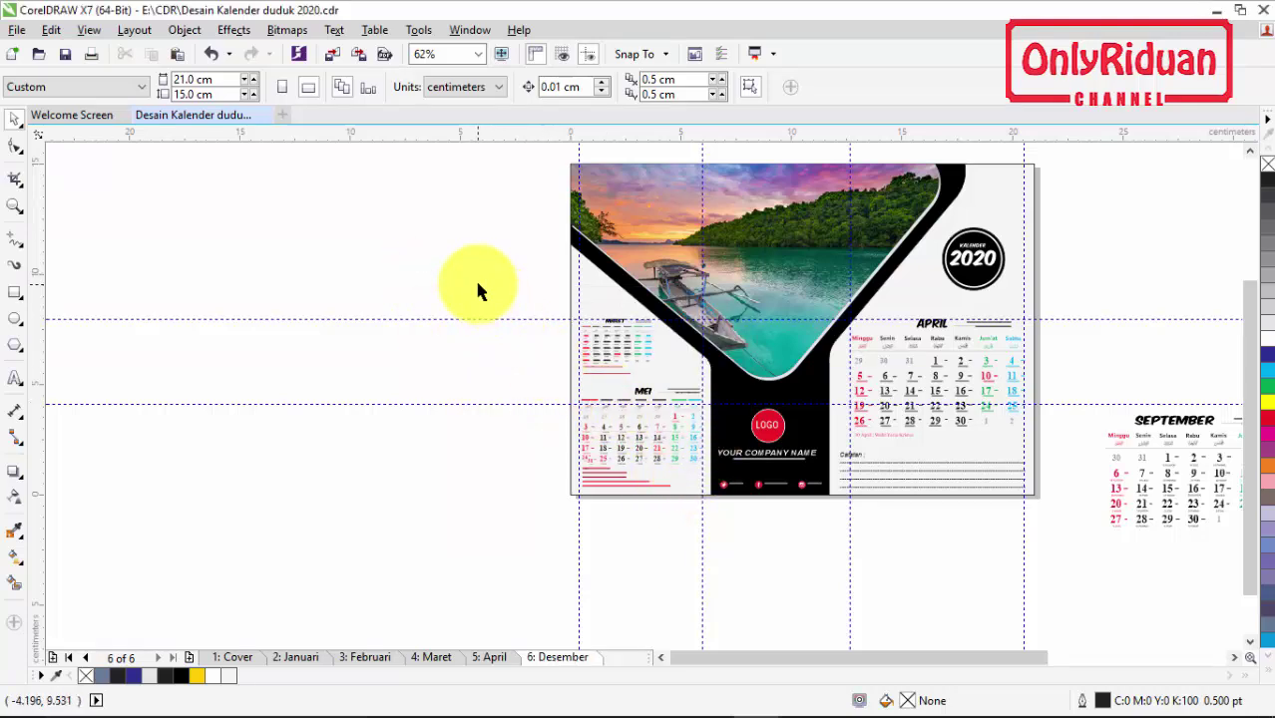
Step: Delete the copied Maret, Mei and April calendars from the Desember page
click(635, 366)
click(486, 304)
drag(483, 284, 665, 385)
key(Delete)
drag(536, 359, 705, 504)
key(Delete)
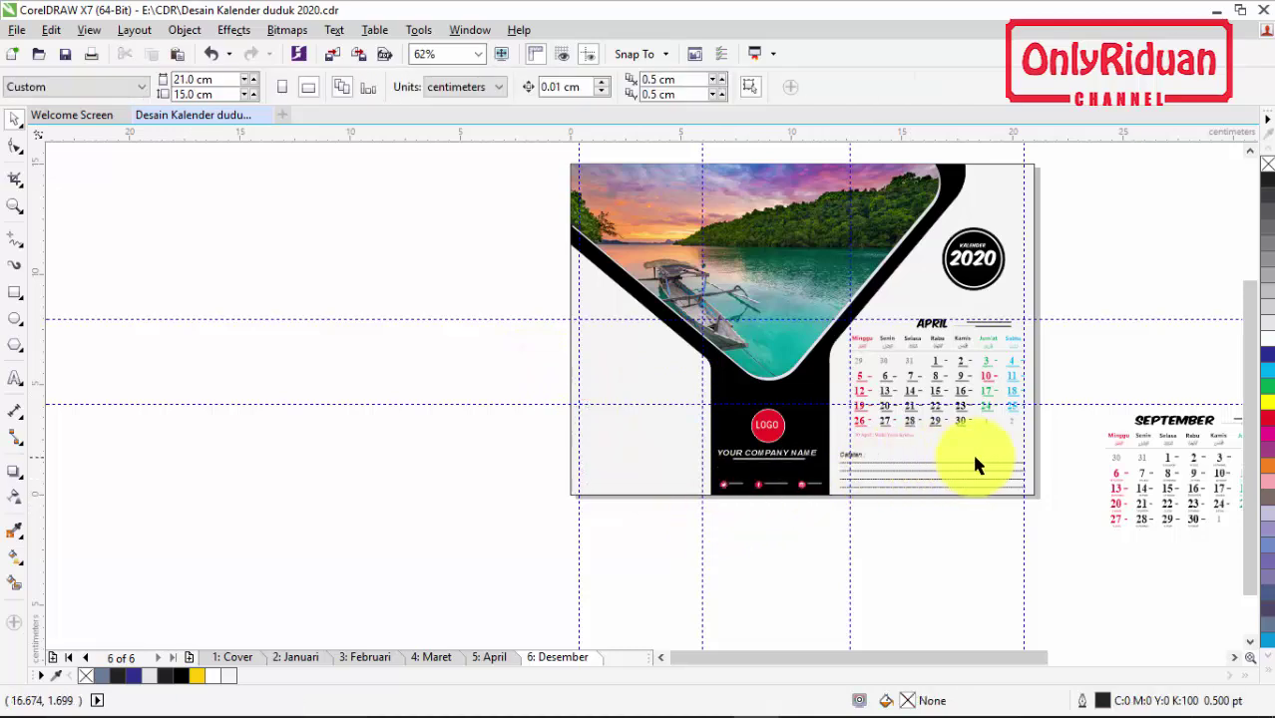
drag(901, 369, 845, 315)
key(Delete)
Step: Compare the photo frames on the Desember, April, Maret and Februari pages, ending on the April page
click(763, 241)
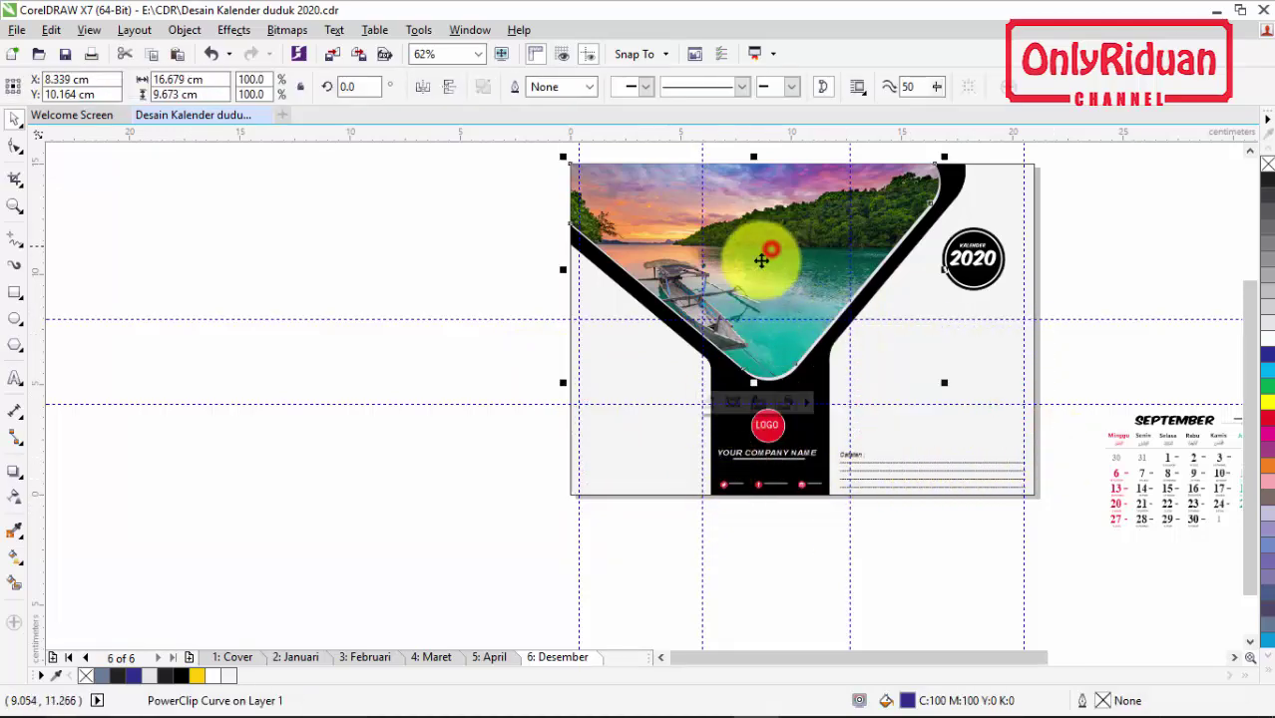
click(492, 659)
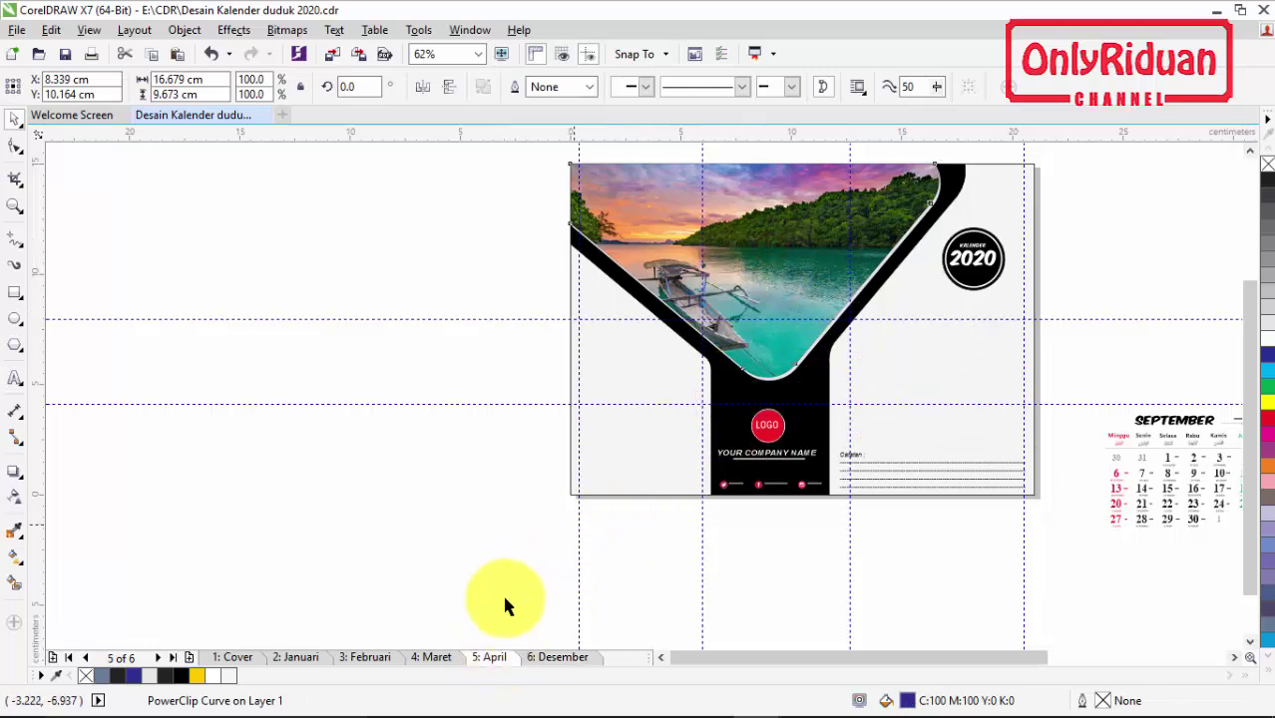
click(440, 656)
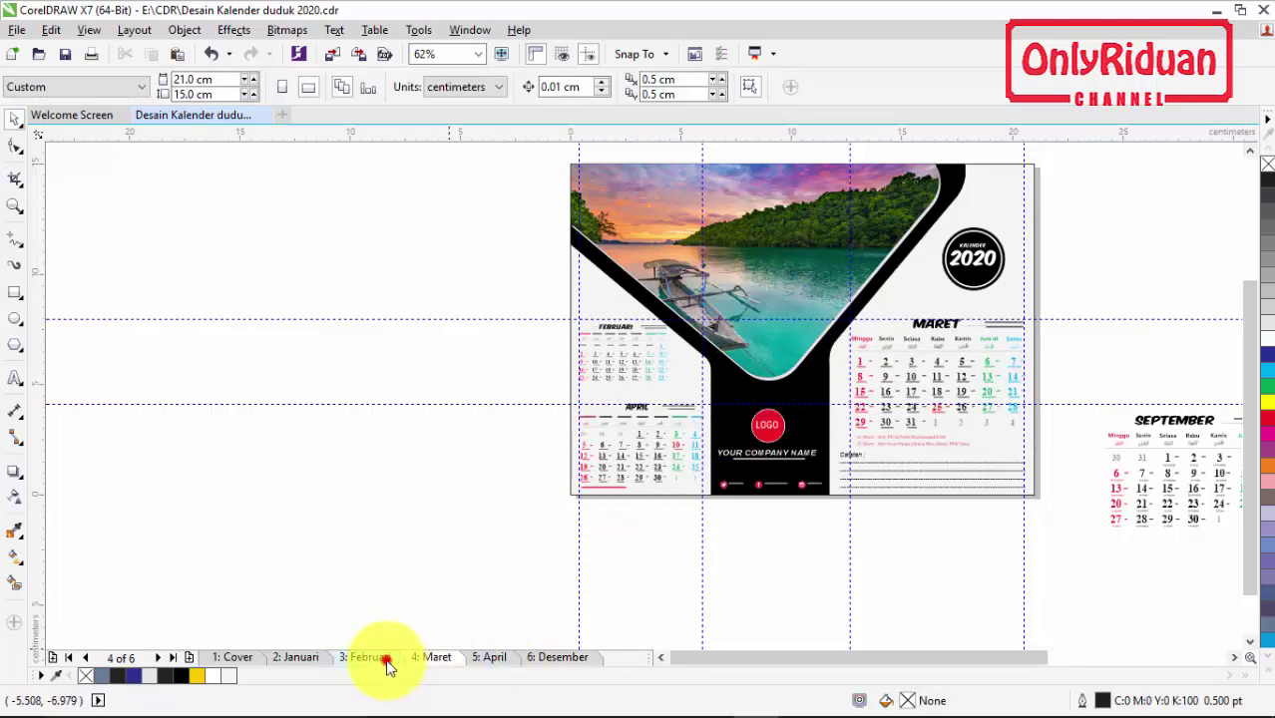
click(385, 661)
click(439, 657)
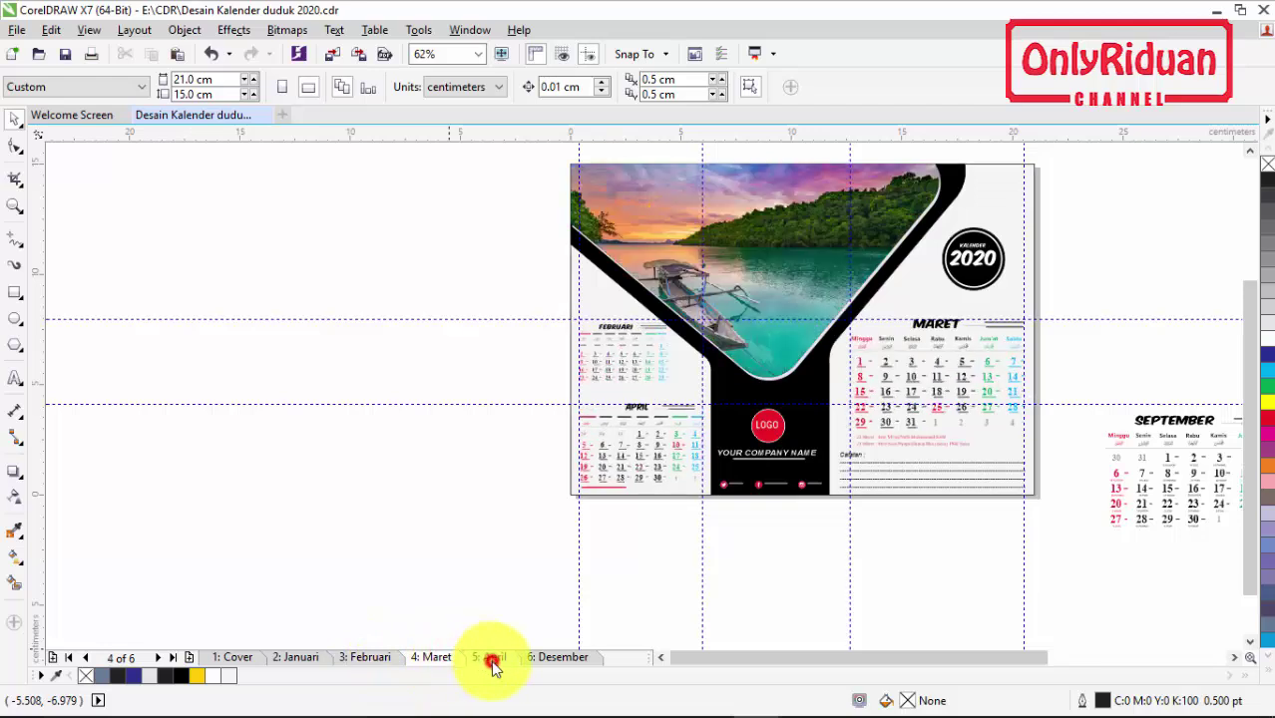
click(491, 663)
click(445, 658)
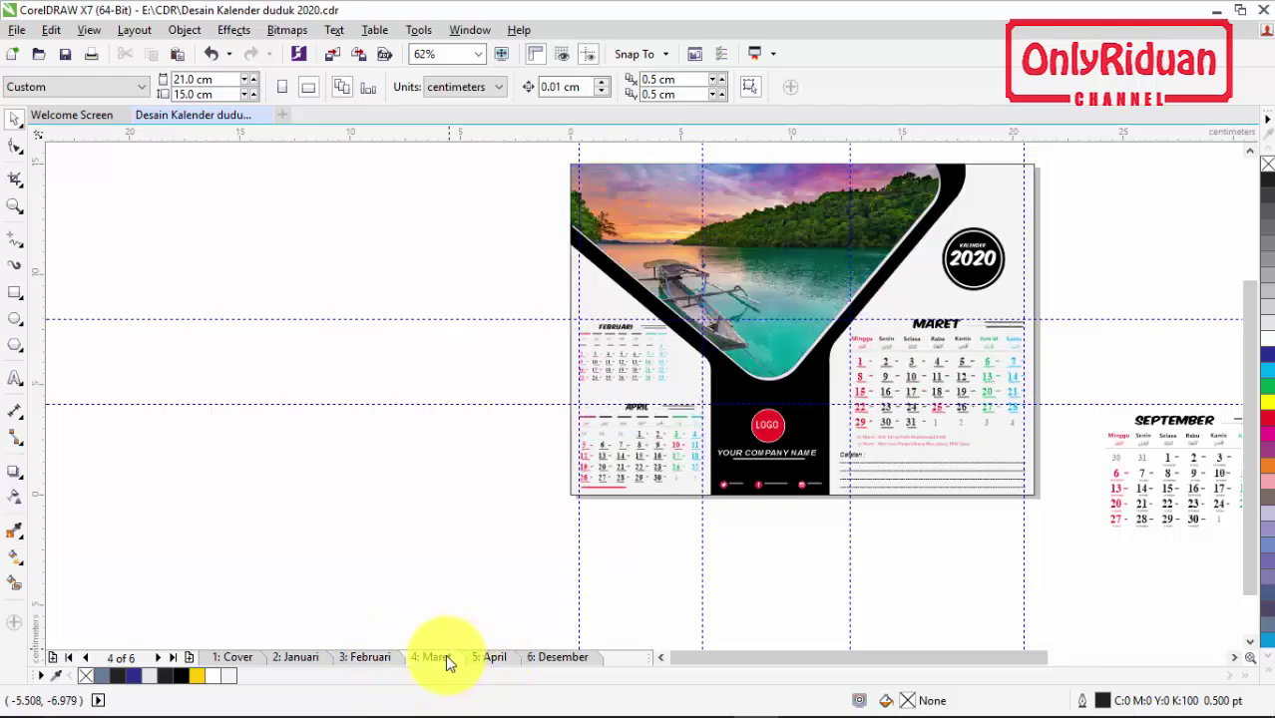
click(495, 658)
Step: Import bali-guide.jpg and place it on the pasteboard beside the April page at about 17.4 × 9.8 cm
click(750, 250)
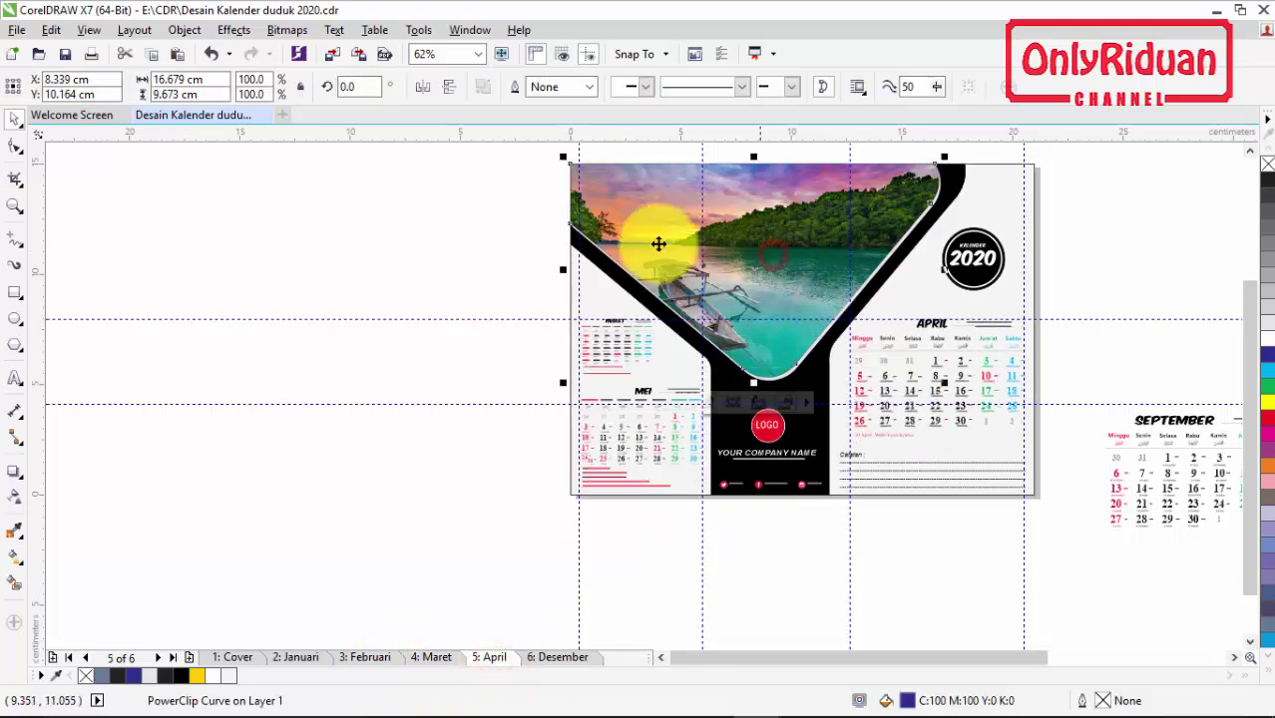
click(17, 29)
click(89, 326)
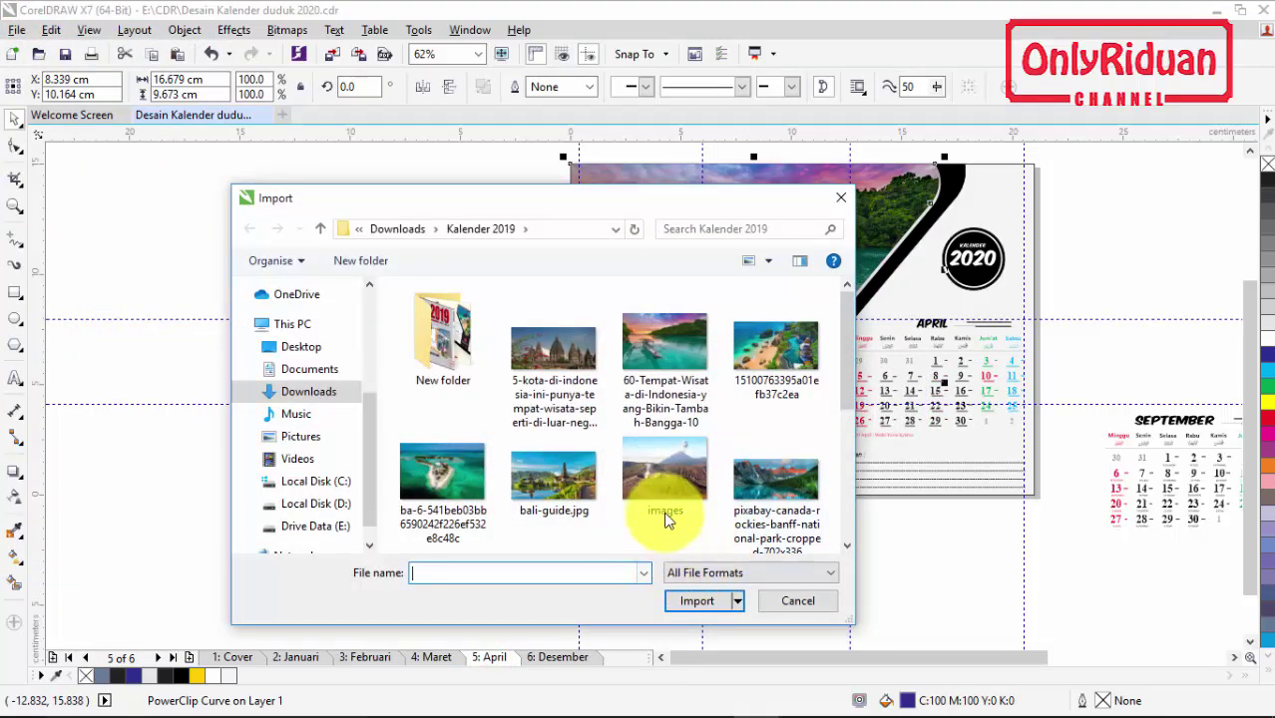
click(549, 494)
click(696, 600)
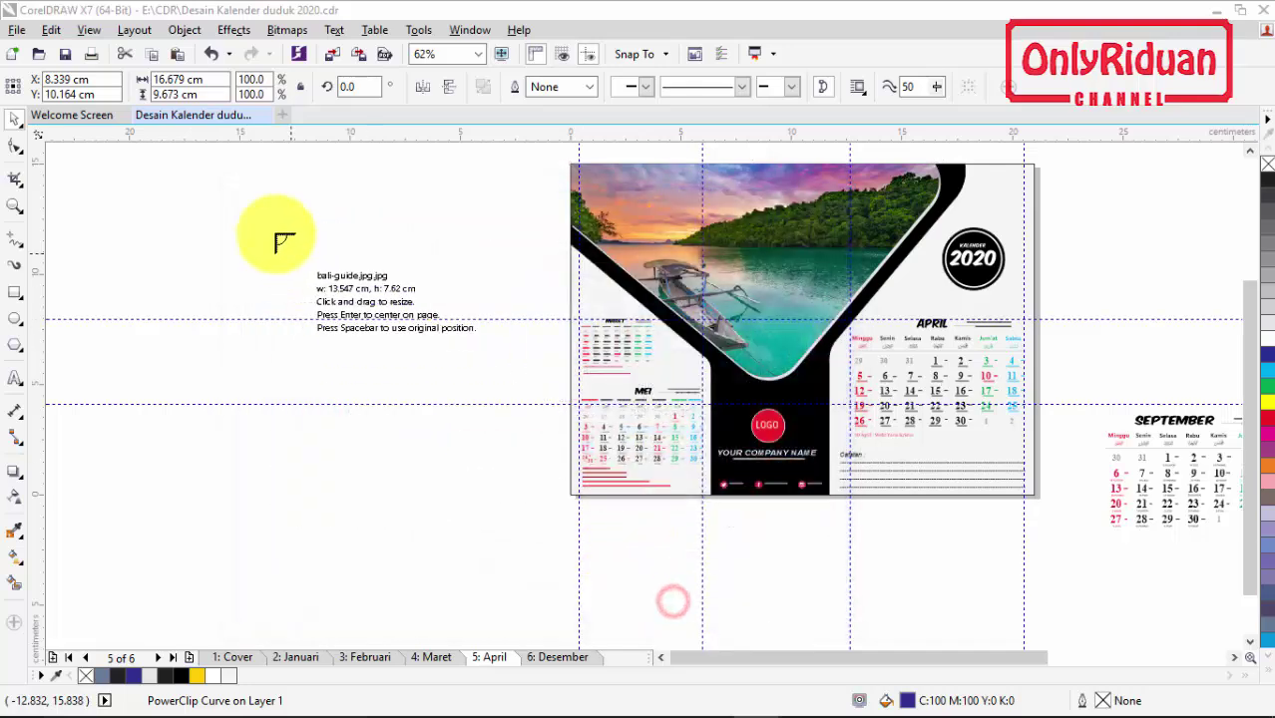
drag(199, 158, 561, 441)
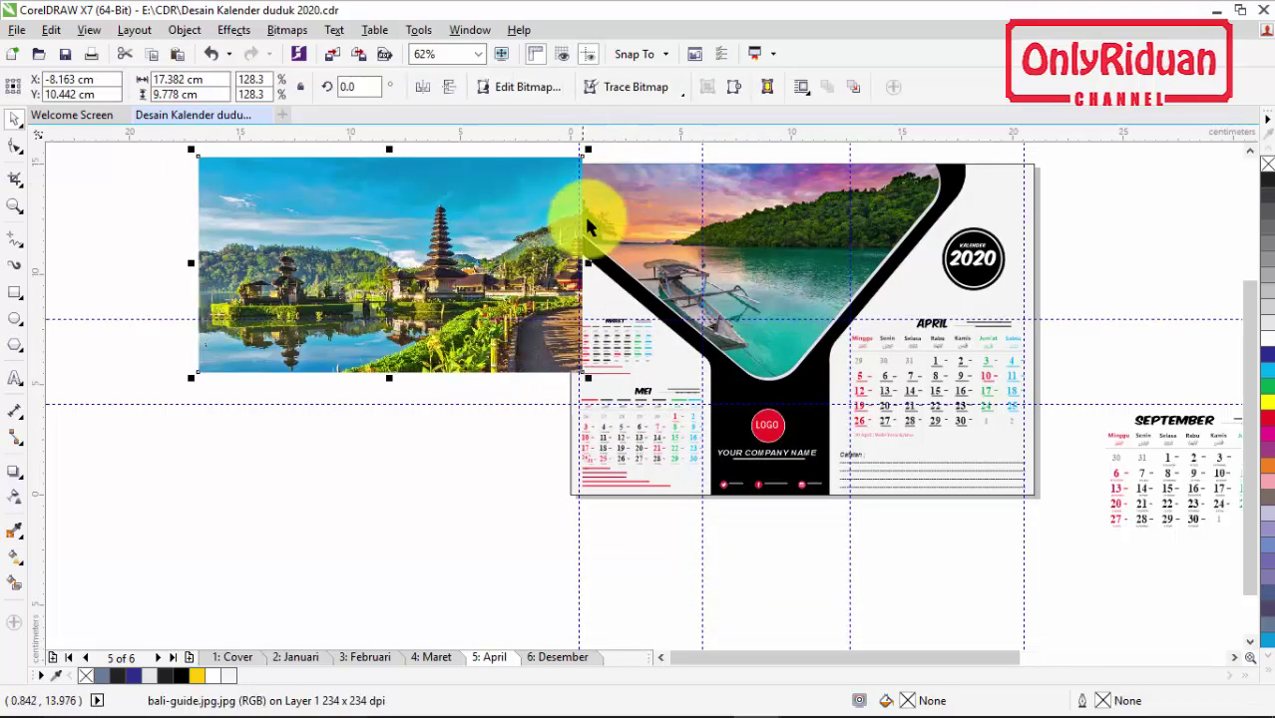
drag(504, 235, 453, 272)
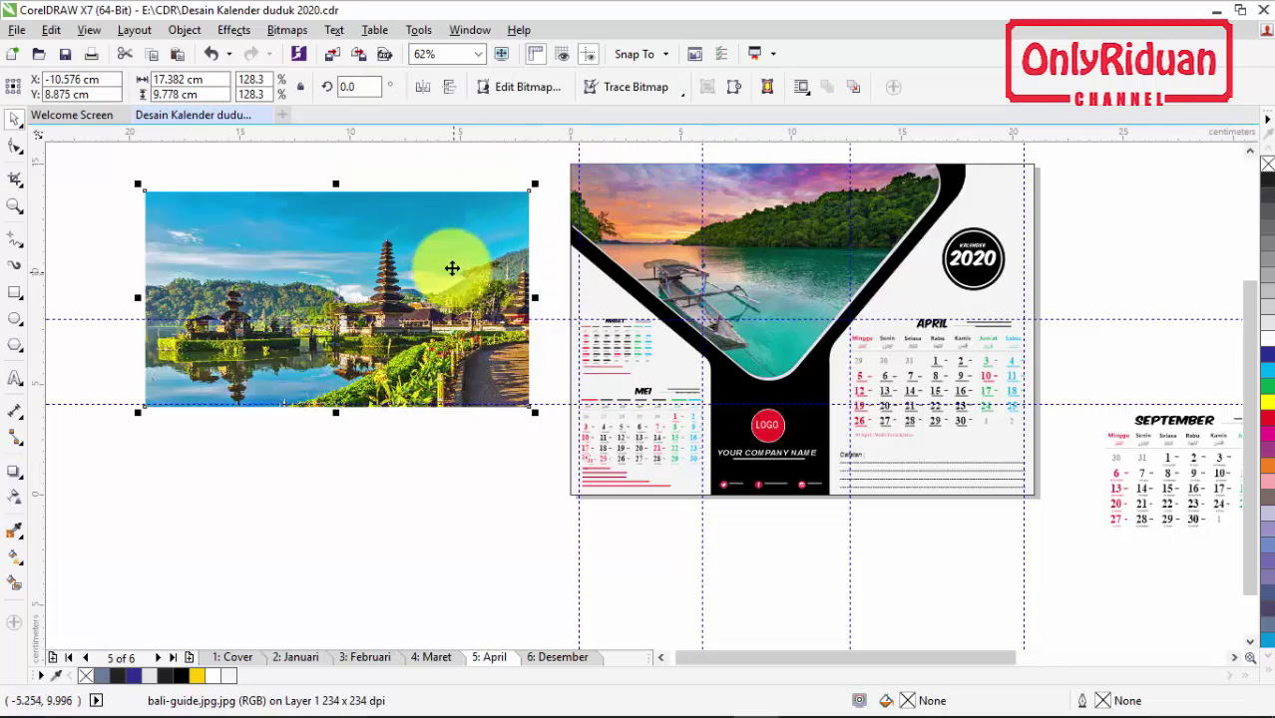
Step: PowerClip the bali-guide photo inside the April page's photo frame
right_click(454, 254)
click(478, 200)
click(725, 210)
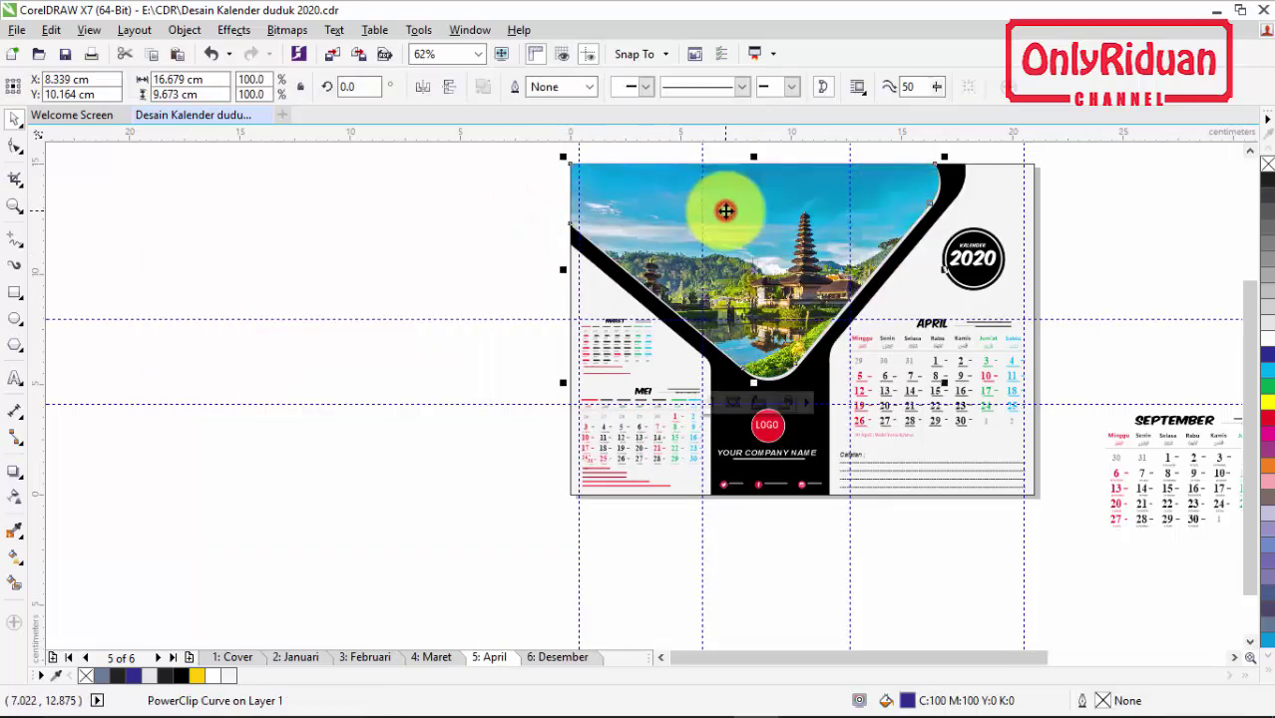
Step: Import the pulau-kenawa photo beside the Desember page at about 15.3 × 10.6 cm
click(555, 660)
click(17, 30)
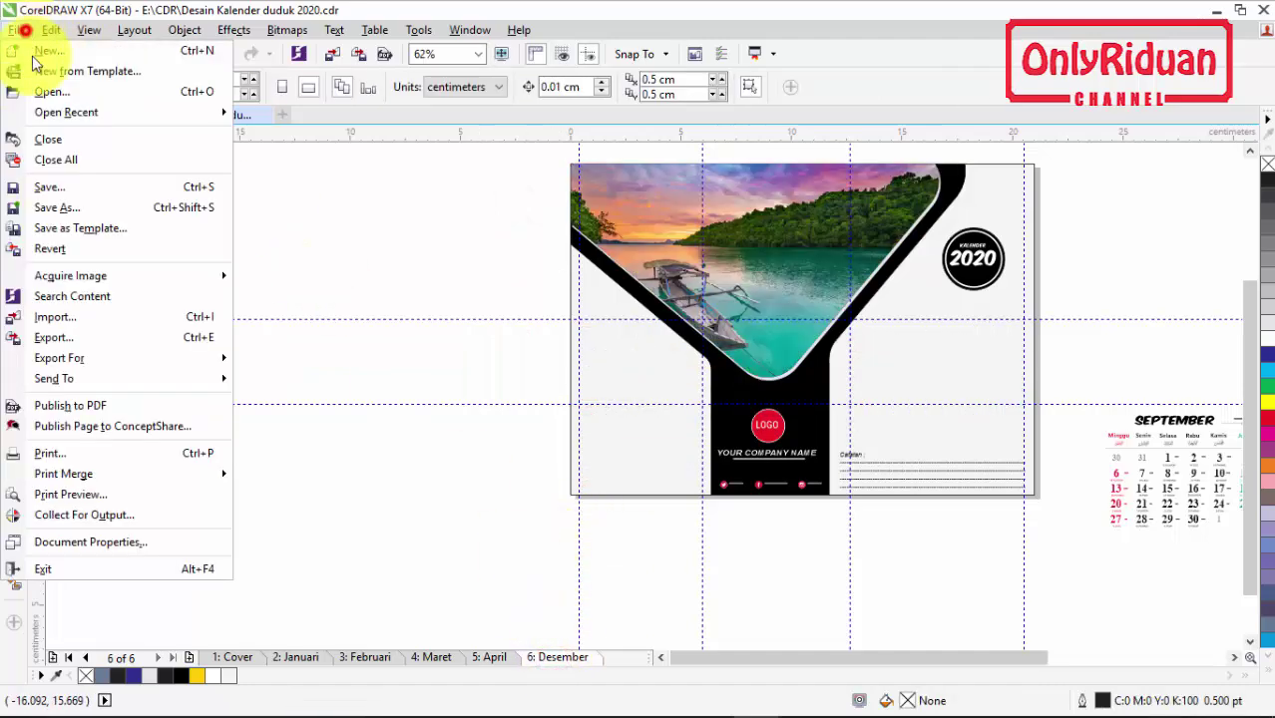
click(103, 311)
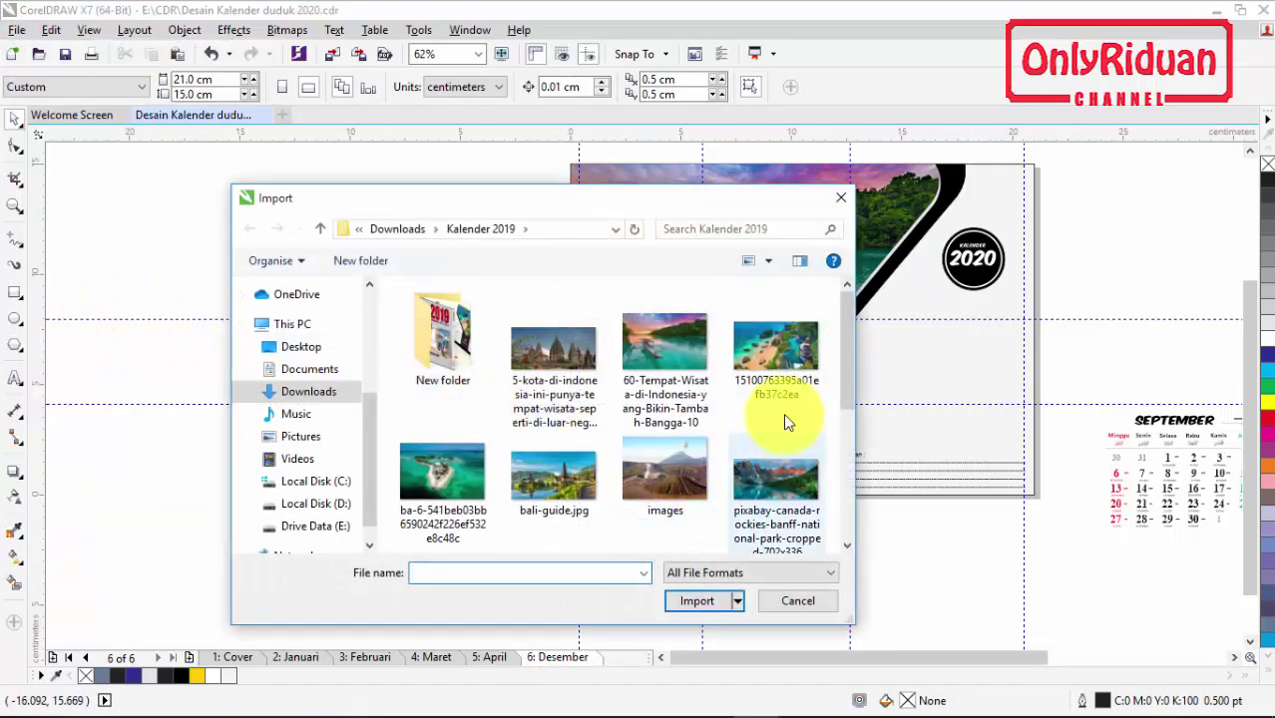
drag(841, 352, 851, 440)
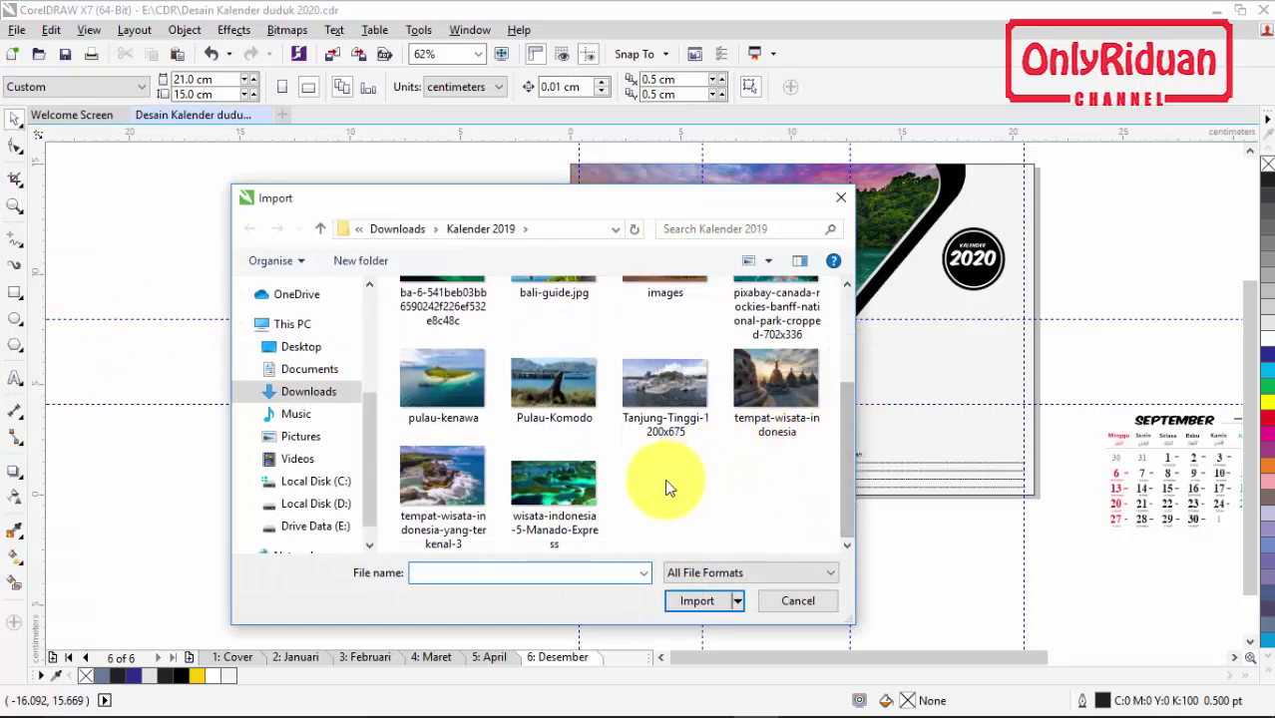
click(439, 381)
click(684, 601)
drag(163, 208, 500, 436)
drag(382, 293, 383, 231)
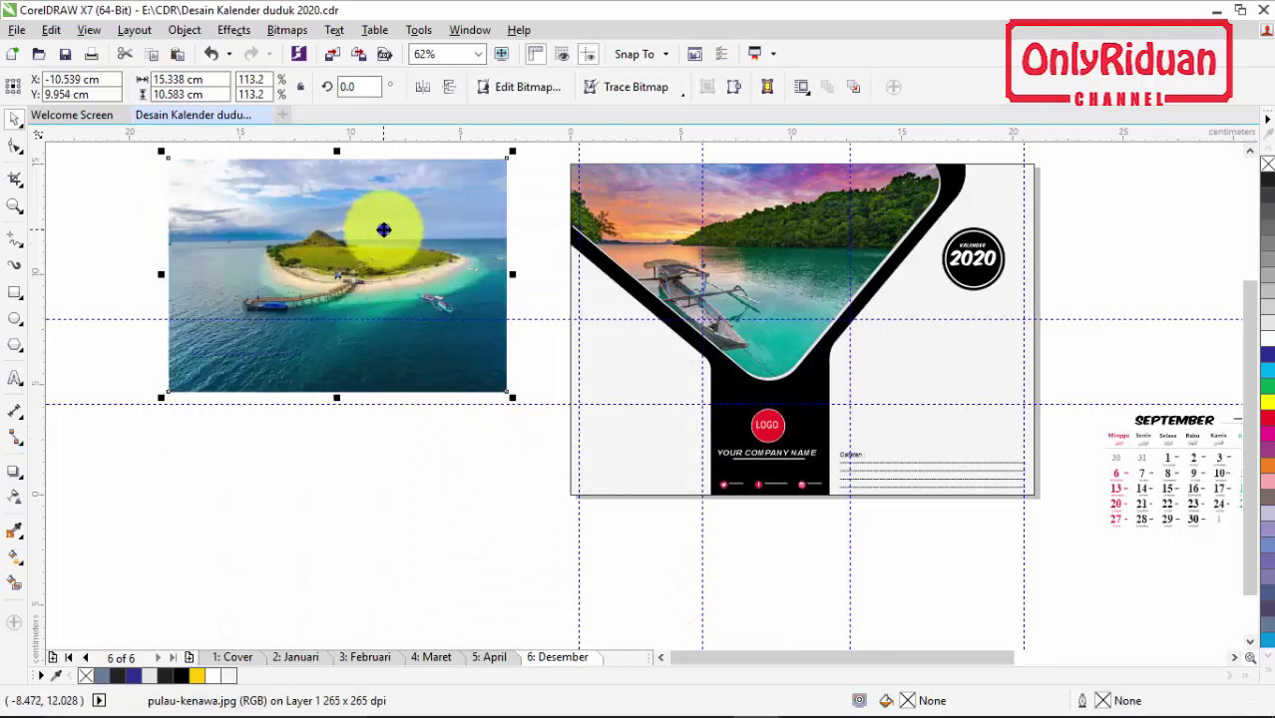
Step: PowerClip the pulau-kenawa photo inside the Desember page's photo frame
right_click(383, 192)
click(467, 201)
click(737, 231)
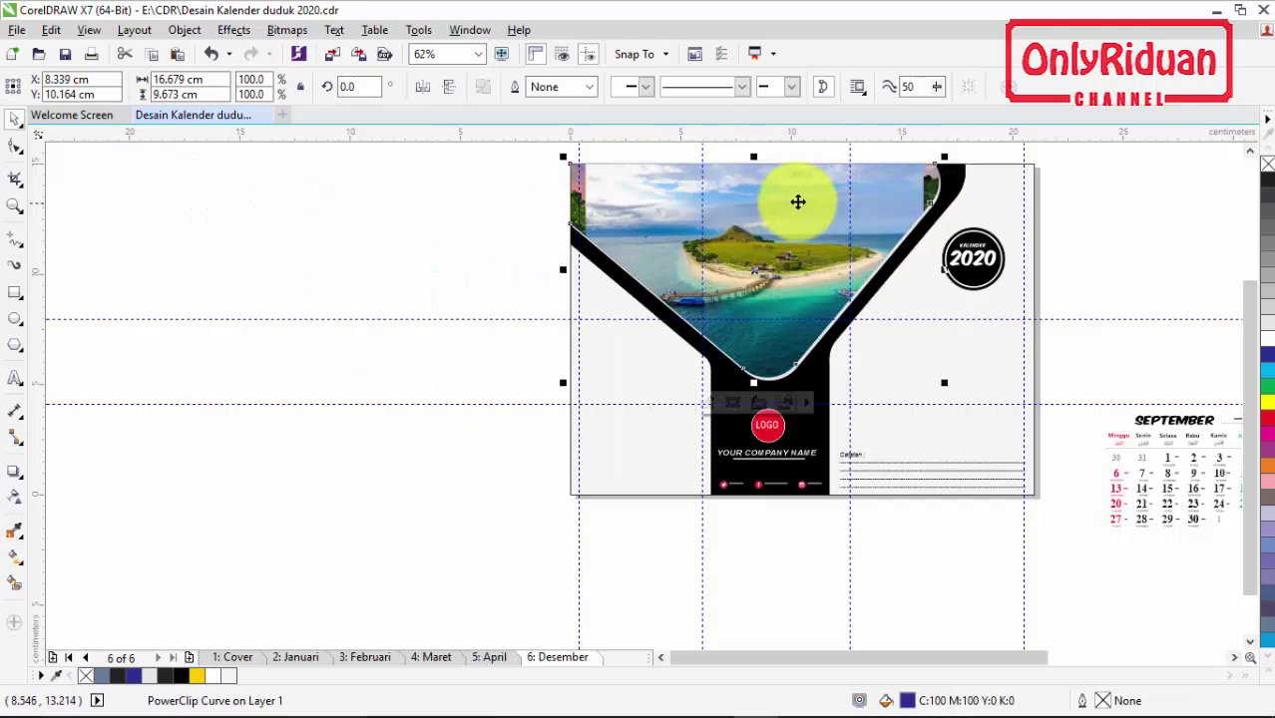
Step: Edit the Desember frame's PowerClip contents, enlarge the pulau-kenawa photo to cover the whole frame, and finish editing
right_click(766, 208)
click(830, 225)
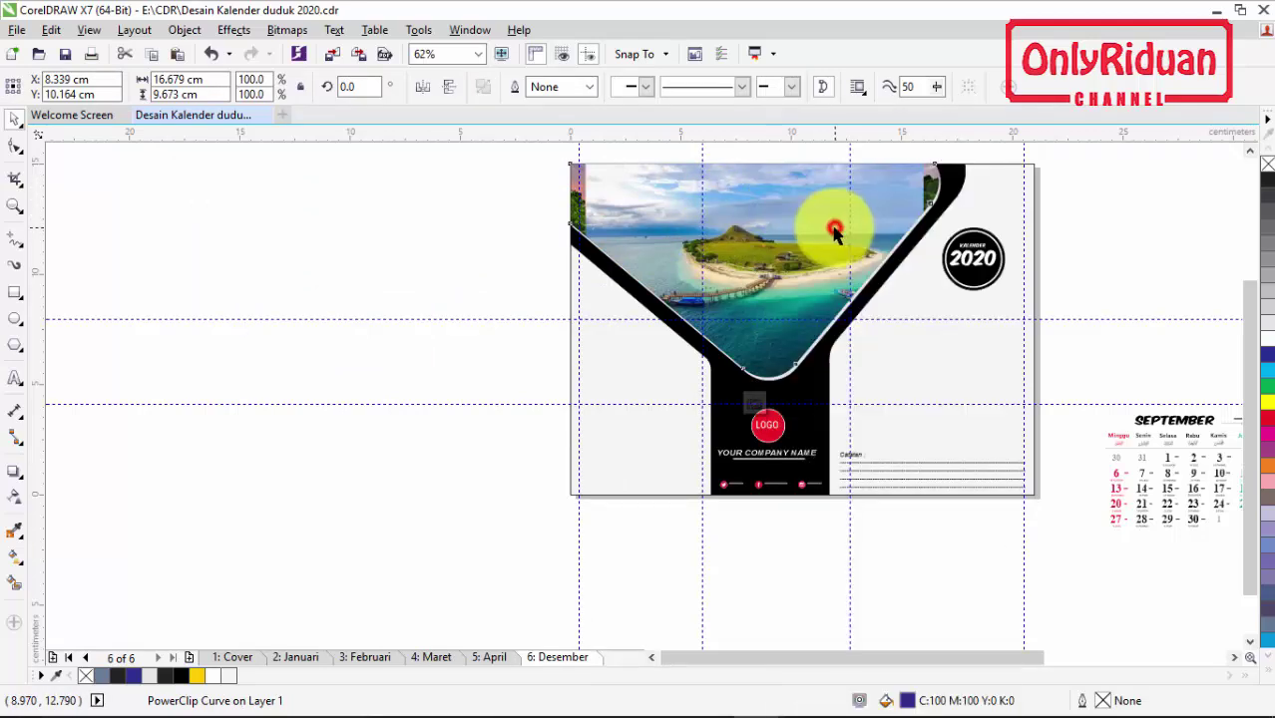
click(939, 257)
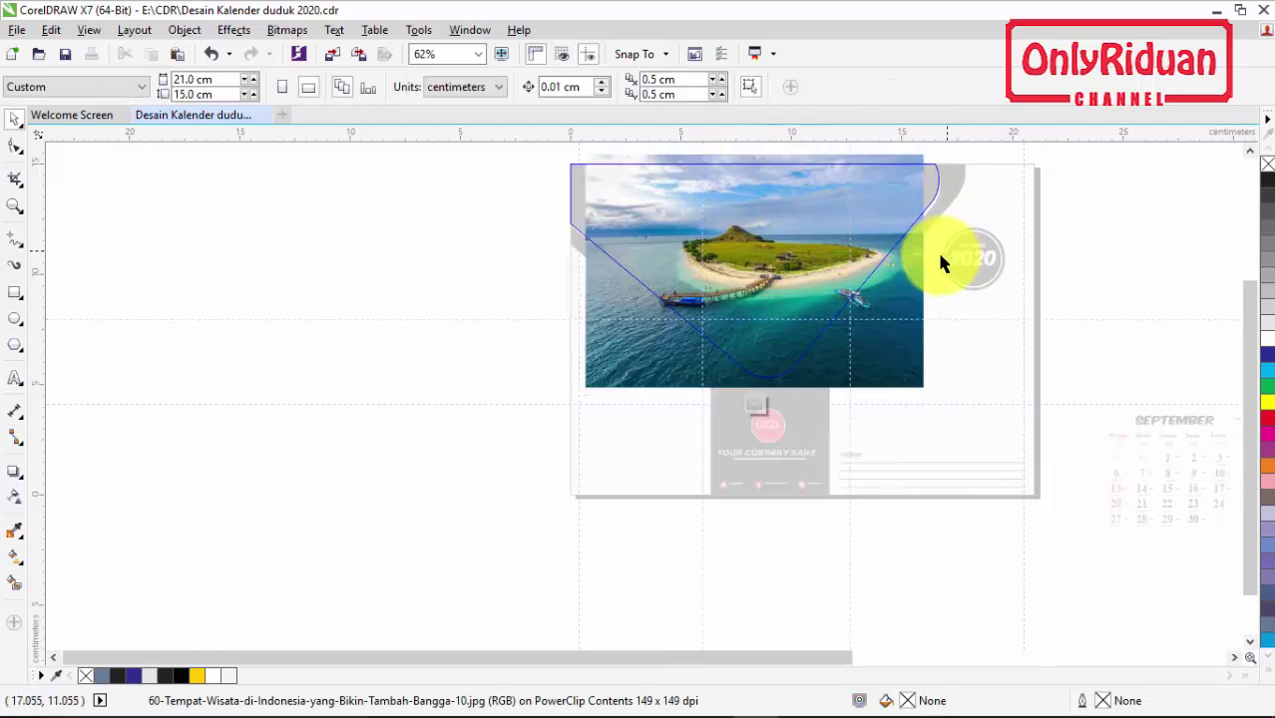
click(828, 213)
drag(928, 404, 916, 379)
right_click(777, 236)
click(860, 291)
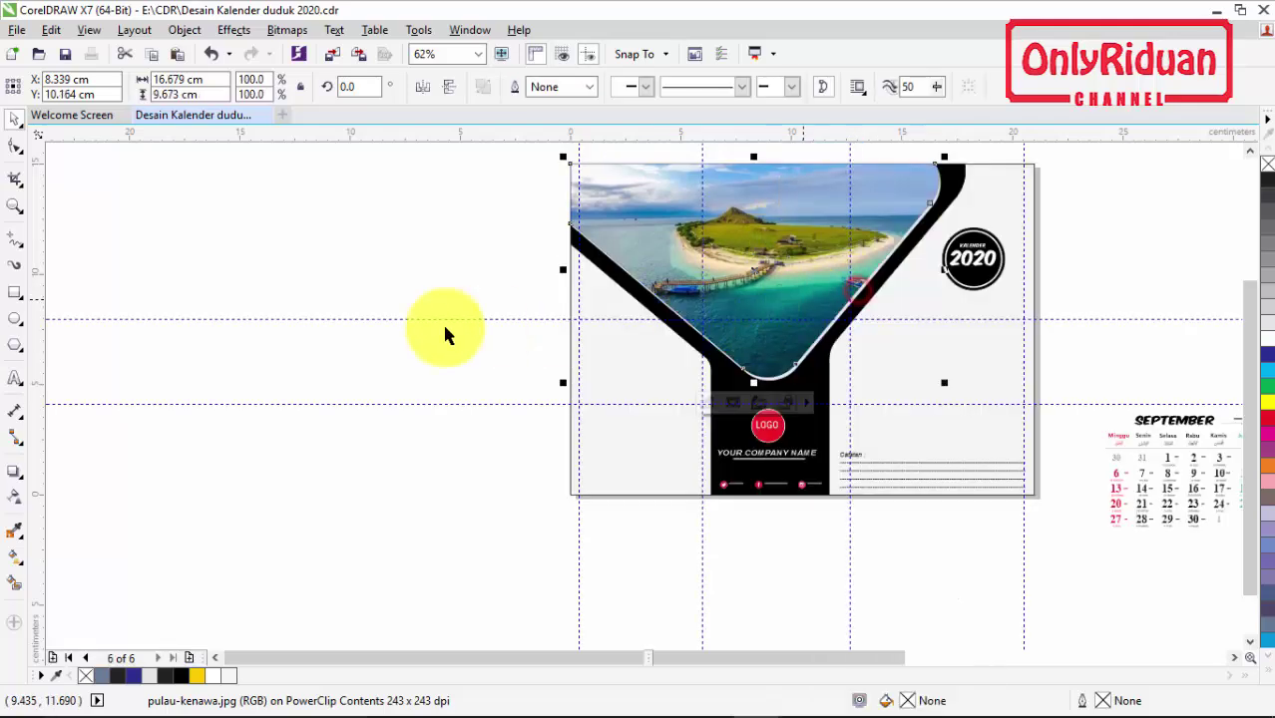
click(360, 302)
Step: Move the November and Desember calendars together from the pasteboard to the empty area just below the Desember page
drag(1007, 659, 1171, 658)
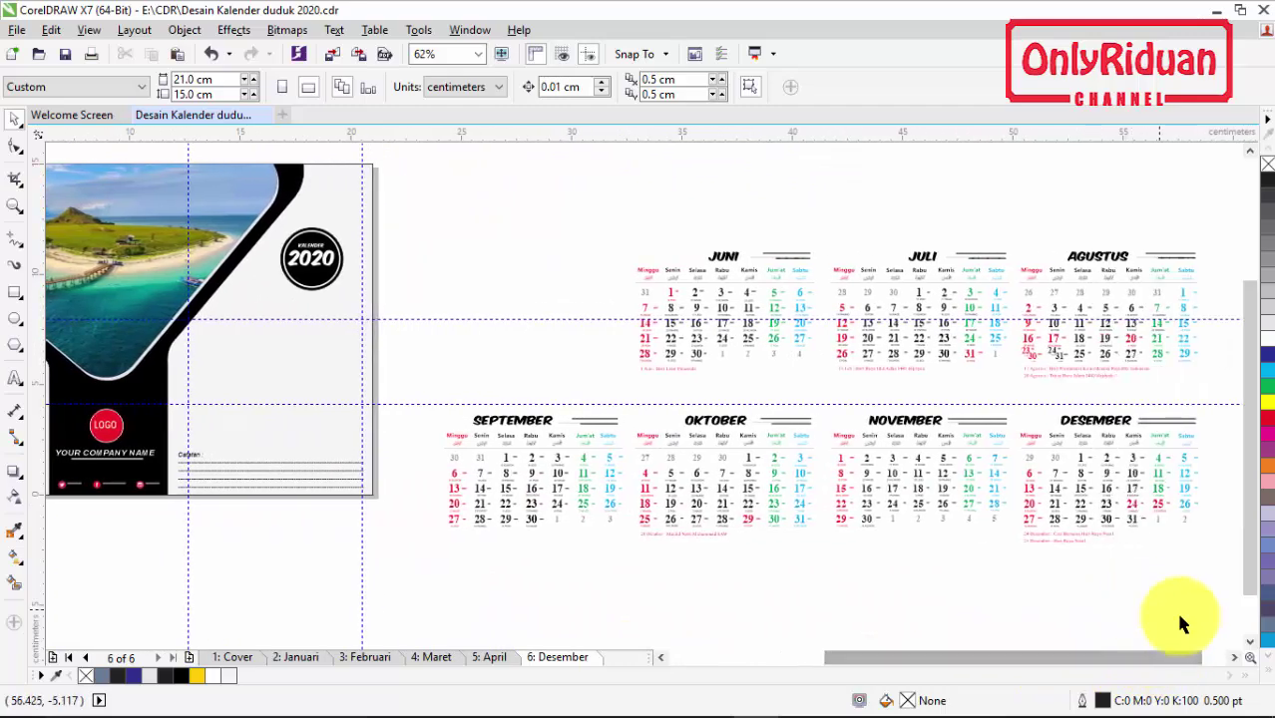
drag(1225, 591, 839, 407)
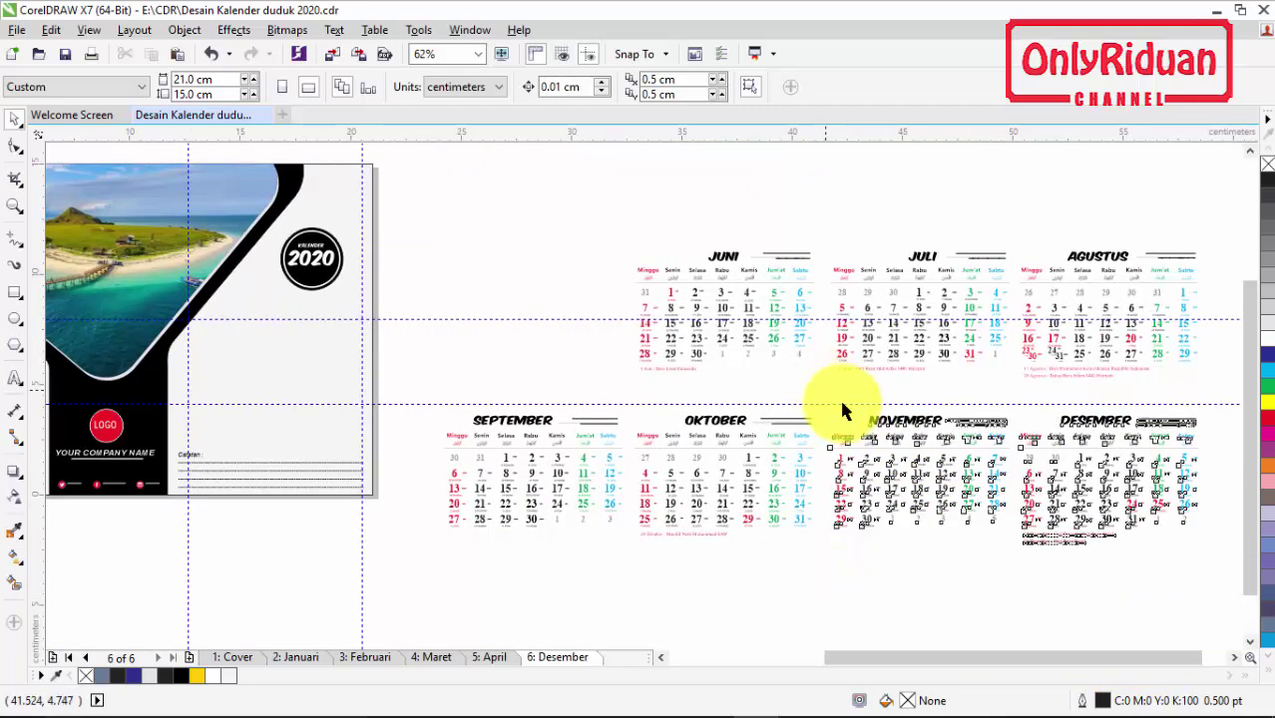
drag(1014, 484, 183, 582)
Step: Group all objects of the Desember calendar, and group those of the November calendar separately
drag(661, 662, 671, 660)
scroll(1247, 449, down, 2)
click(888, 539)
drag(943, 591, 658, 451)
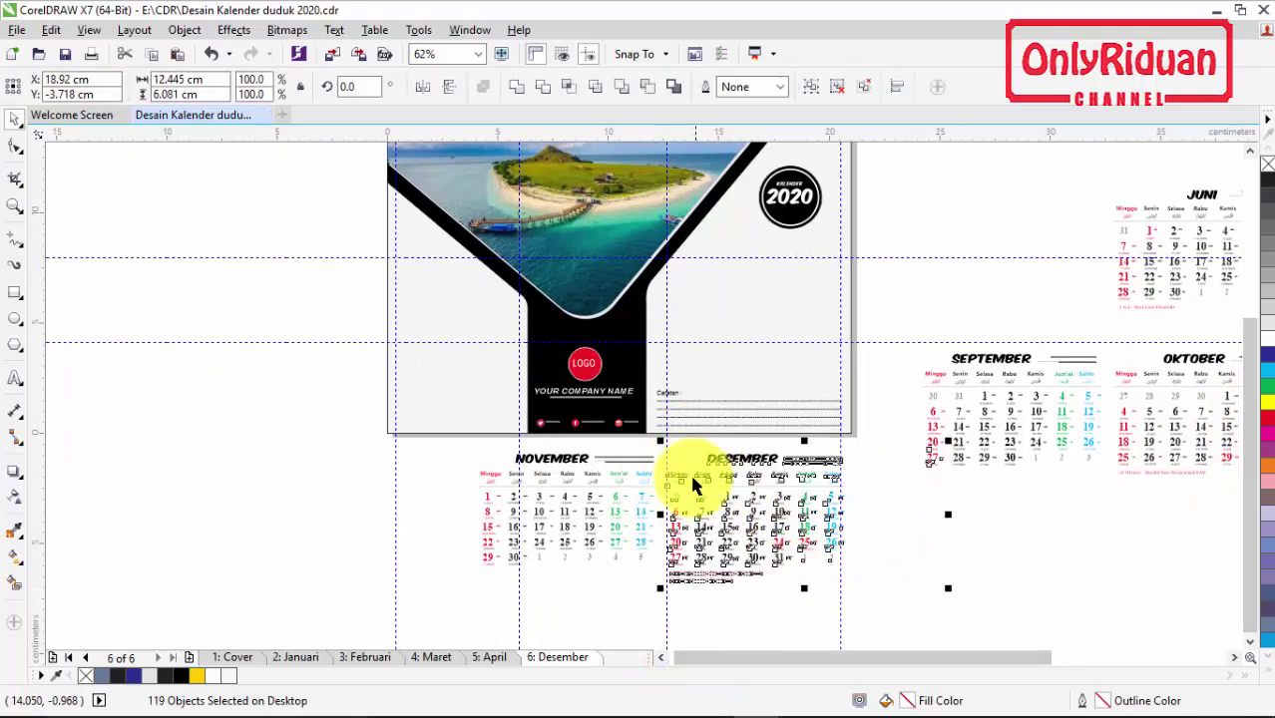
click(940, 576)
drag(884, 605, 657, 433)
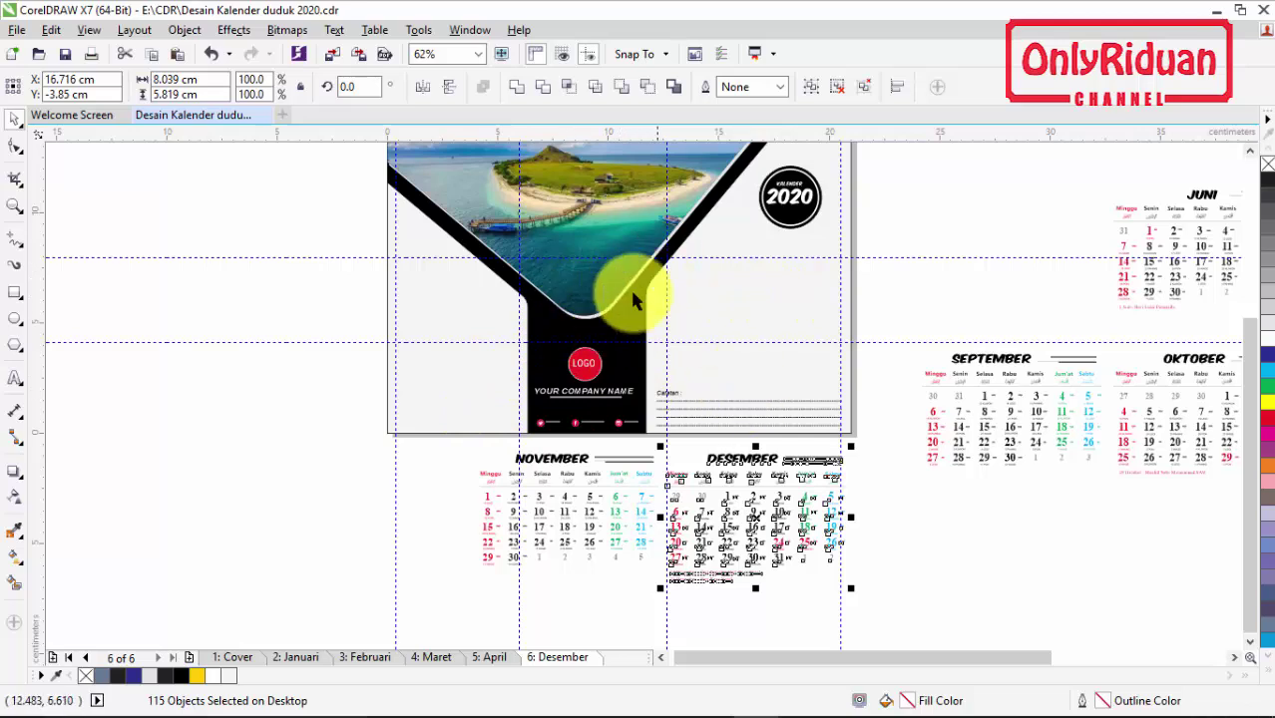
click(808, 89)
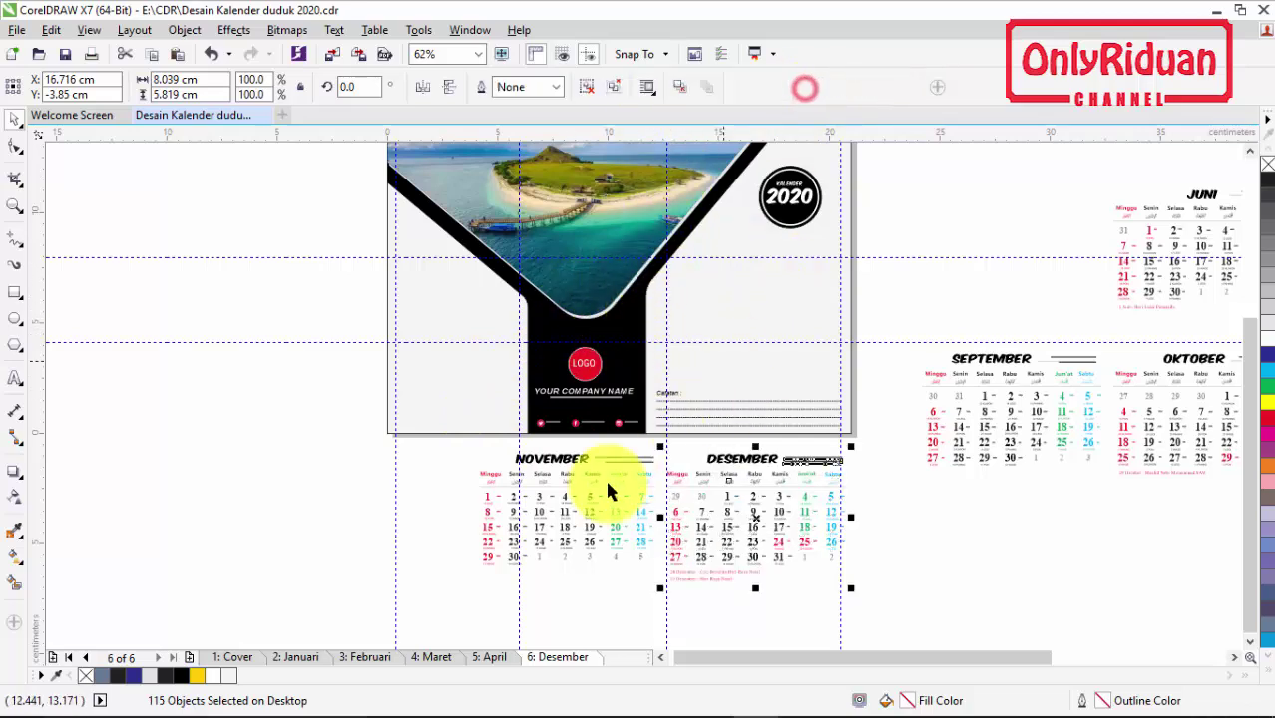
drag(543, 529, 665, 599)
click(811, 87)
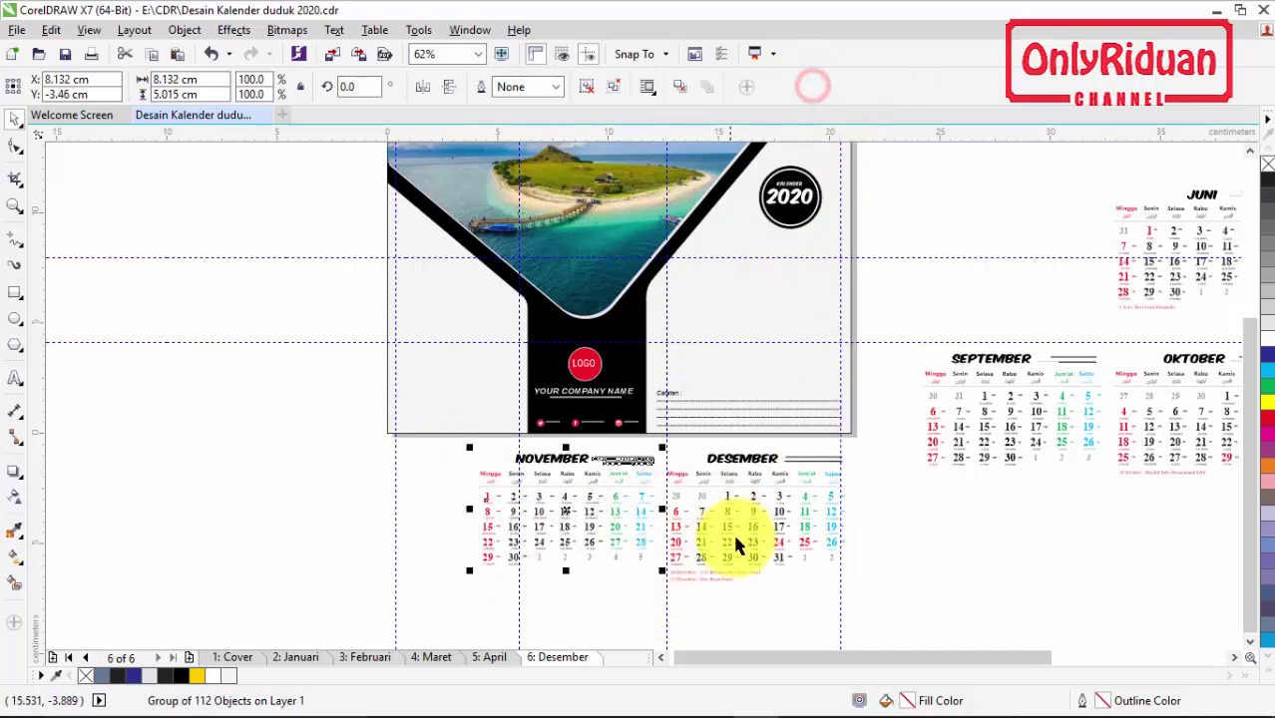
Step: Move the Desember calendar group onto the page, between the 2020 badge and the notes lines, and bring it to the front of the page
click(762, 534)
drag(761, 528, 758, 331)
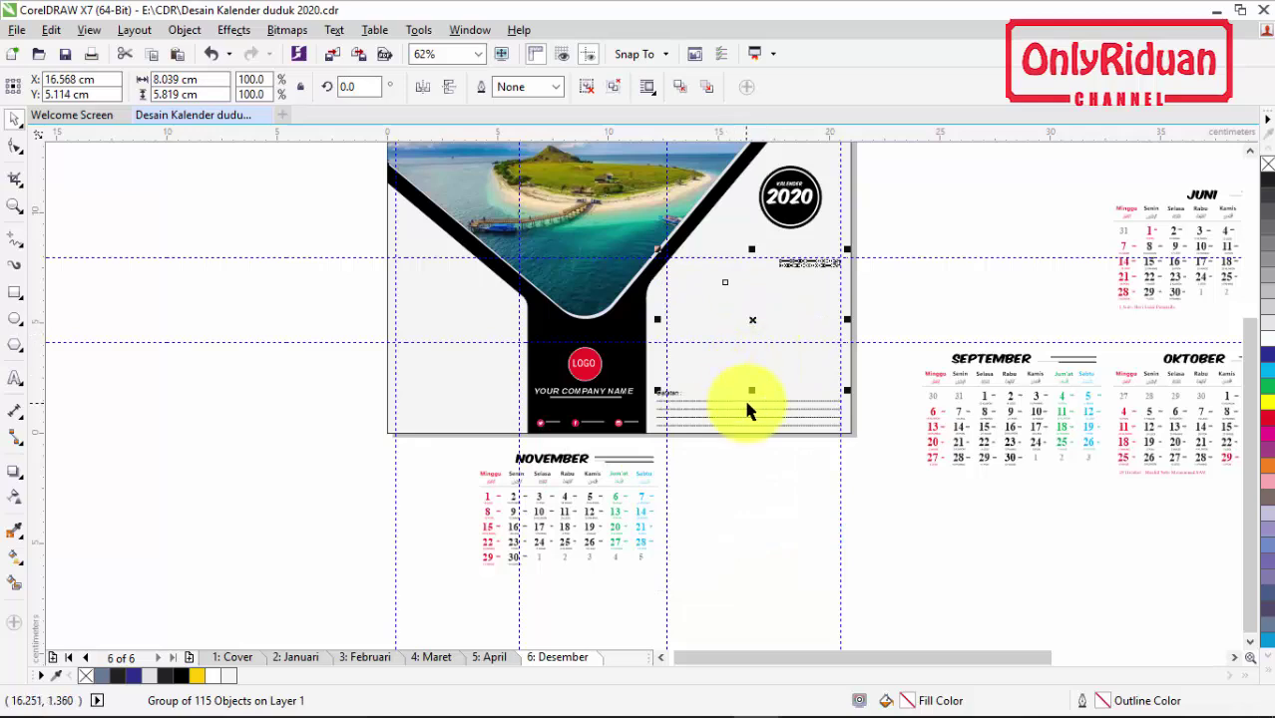
right_click(753, 319)
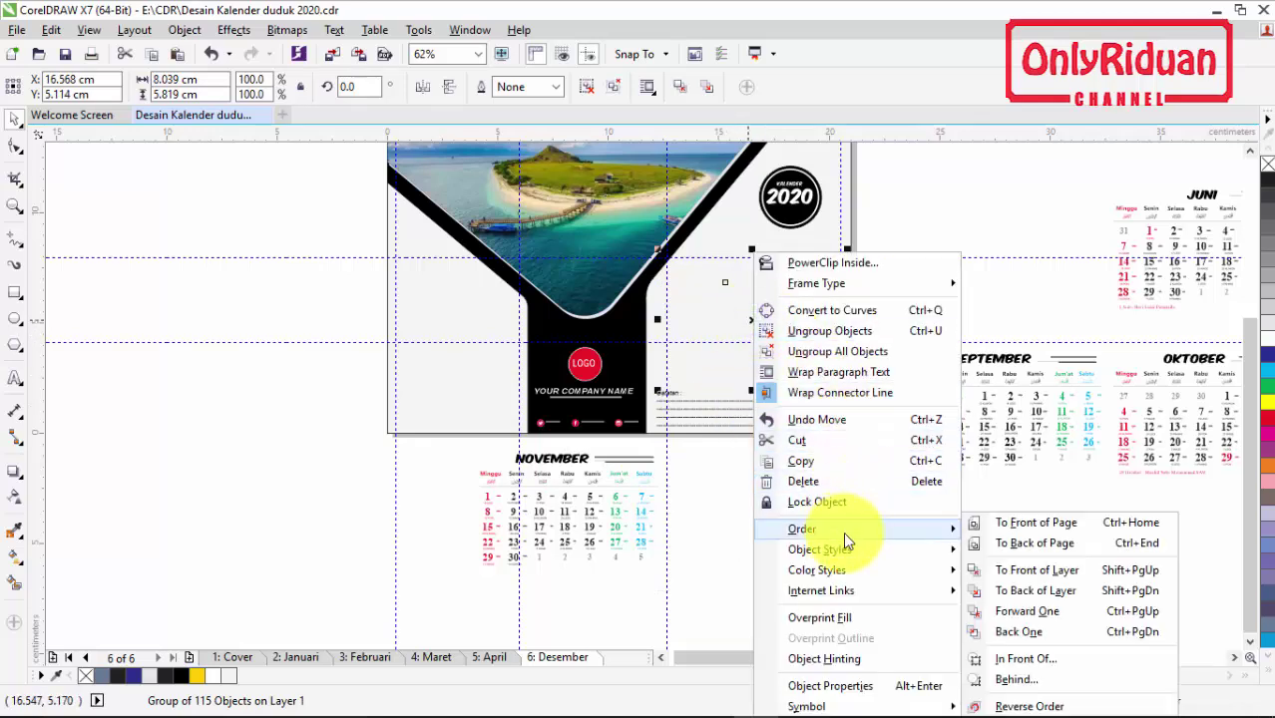
click(1037, 524)
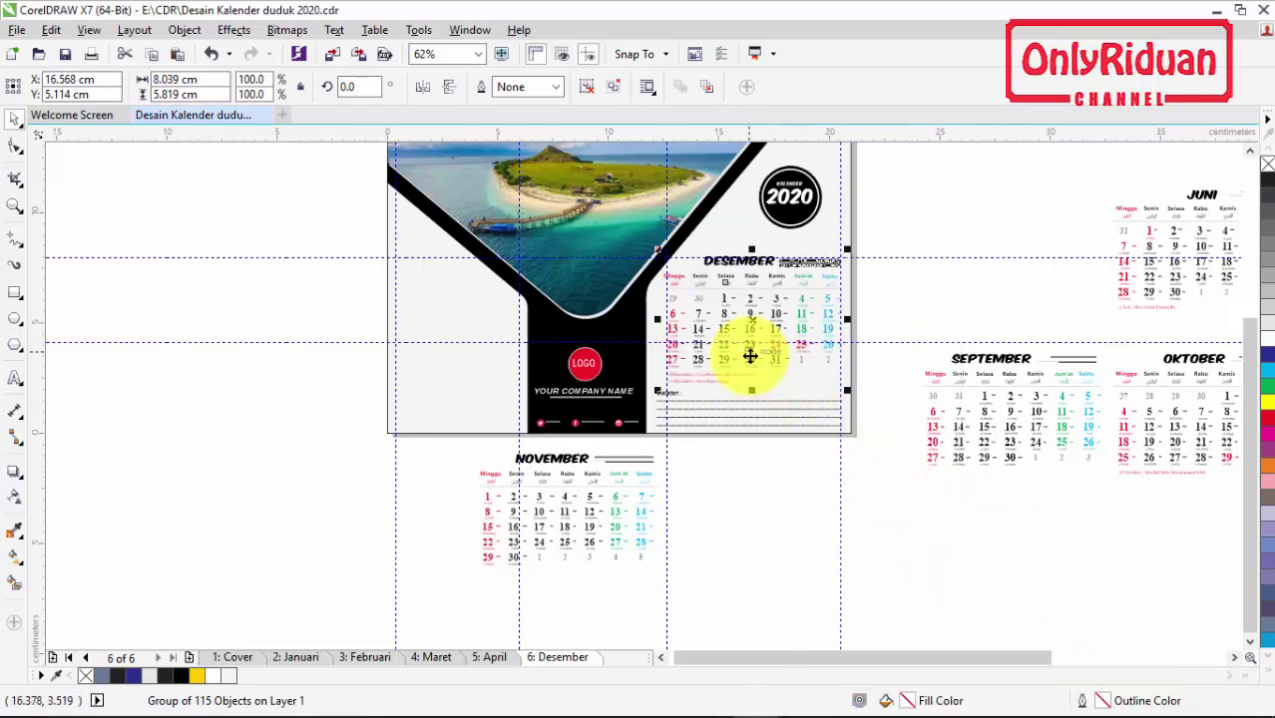
Step: Nudge the Desember calendar down and right to about X 16.65, Y 5.01 cm so it sits within the guides
scroll(750, 358, up, 2)
key(Down)
key(Down)
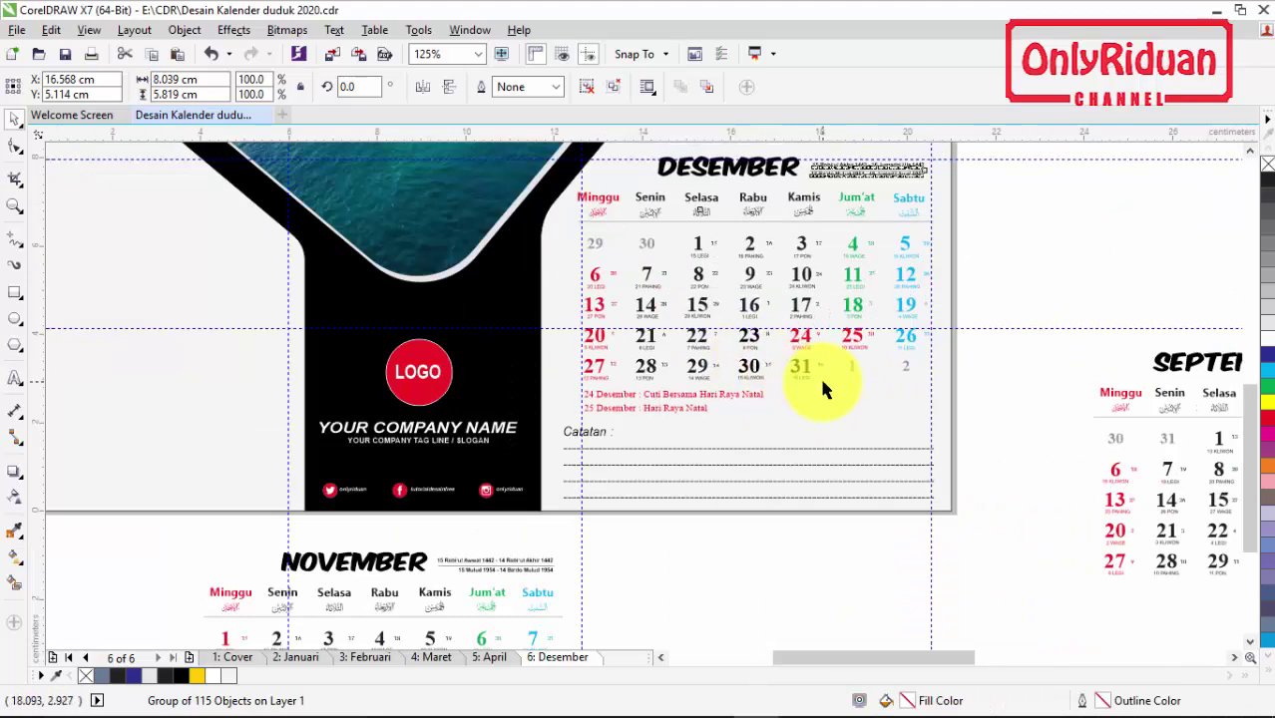
key(Down)
key(Down)
key(Down)
key(Right)
key(Right)
key(Right)
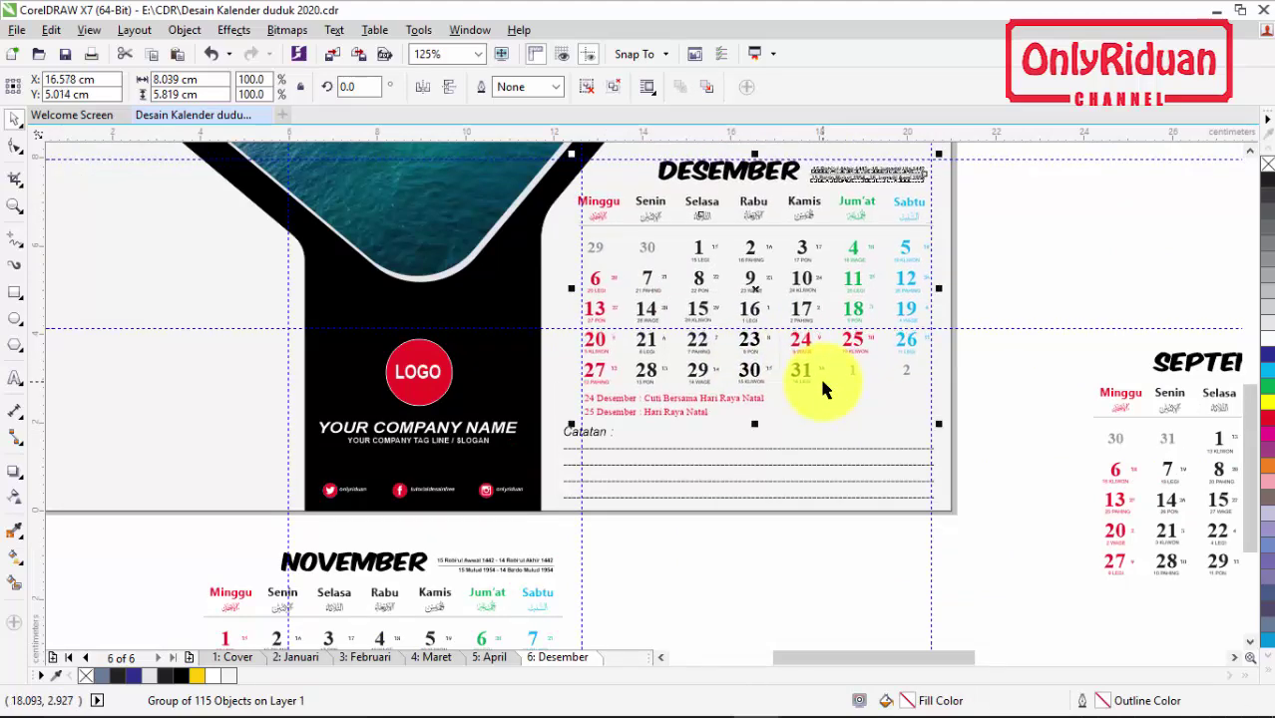
key(Right)
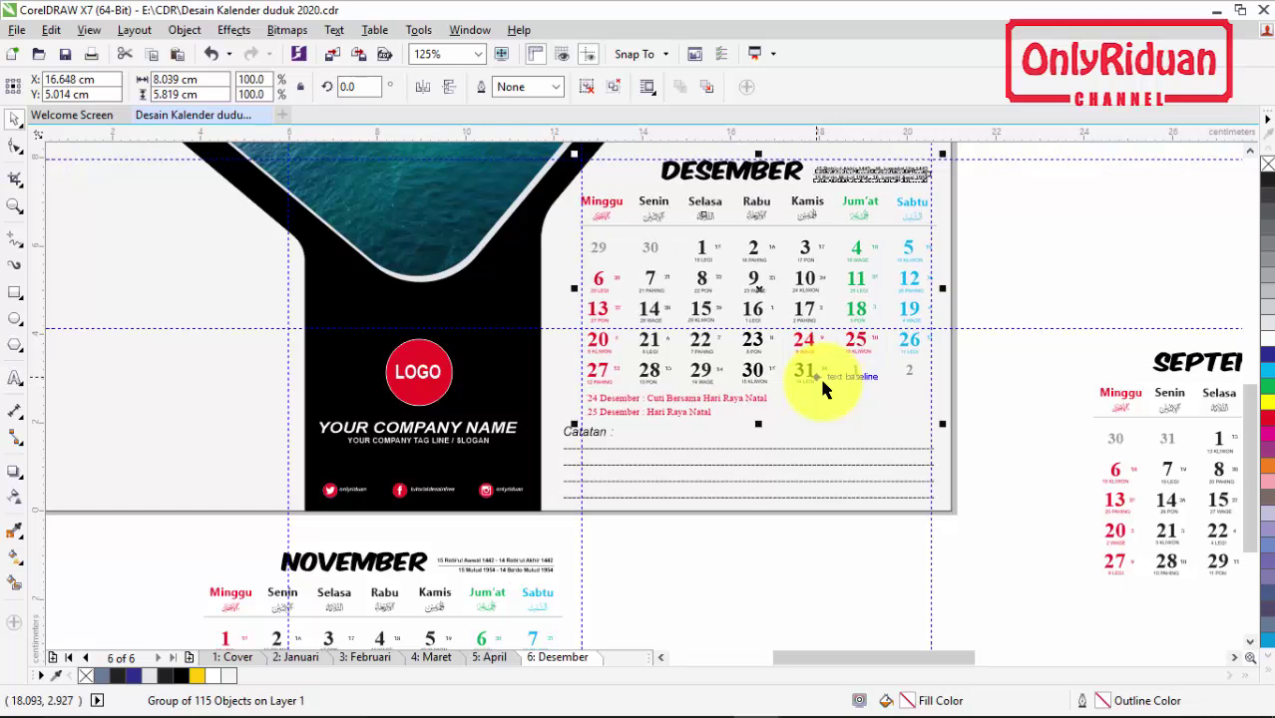
Step: Move the November calendar group over the page's lower-left area and bring it to the front of the page
scroll(720, 384, down, 2)
drag(713, 595, 426, 462)
drag(546, 524, 398, 383)
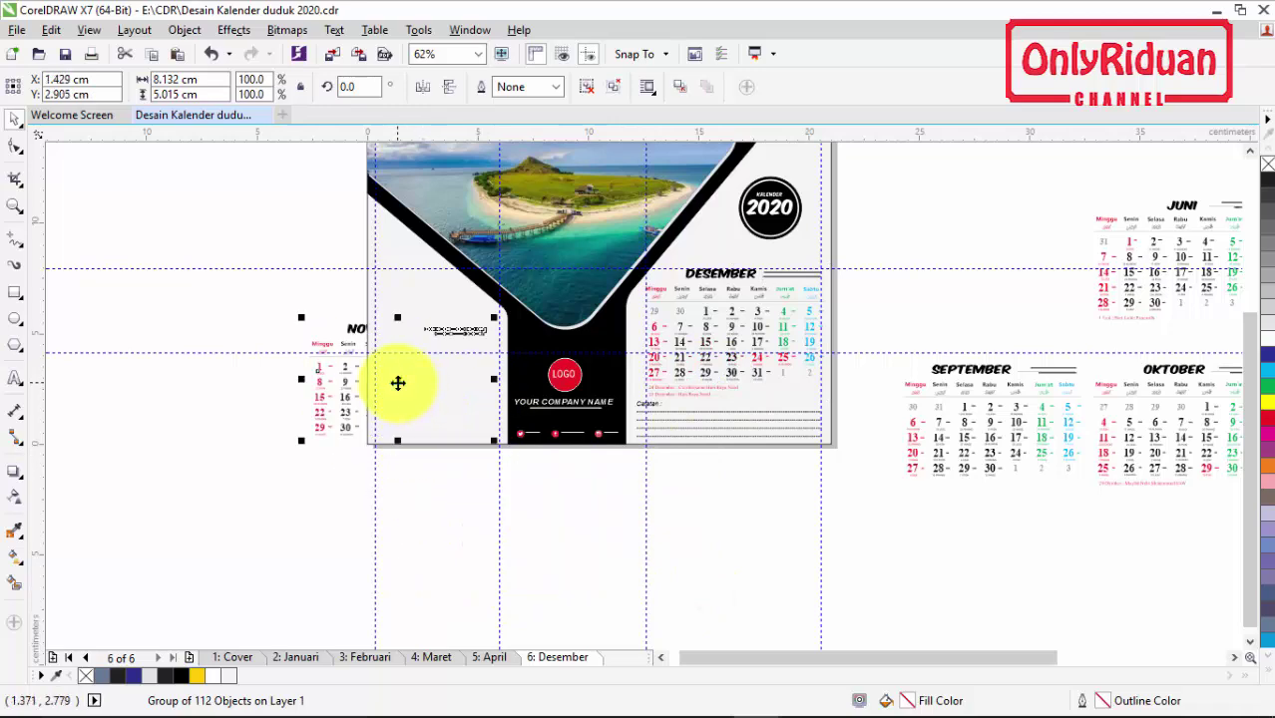
right_click(398, 383)
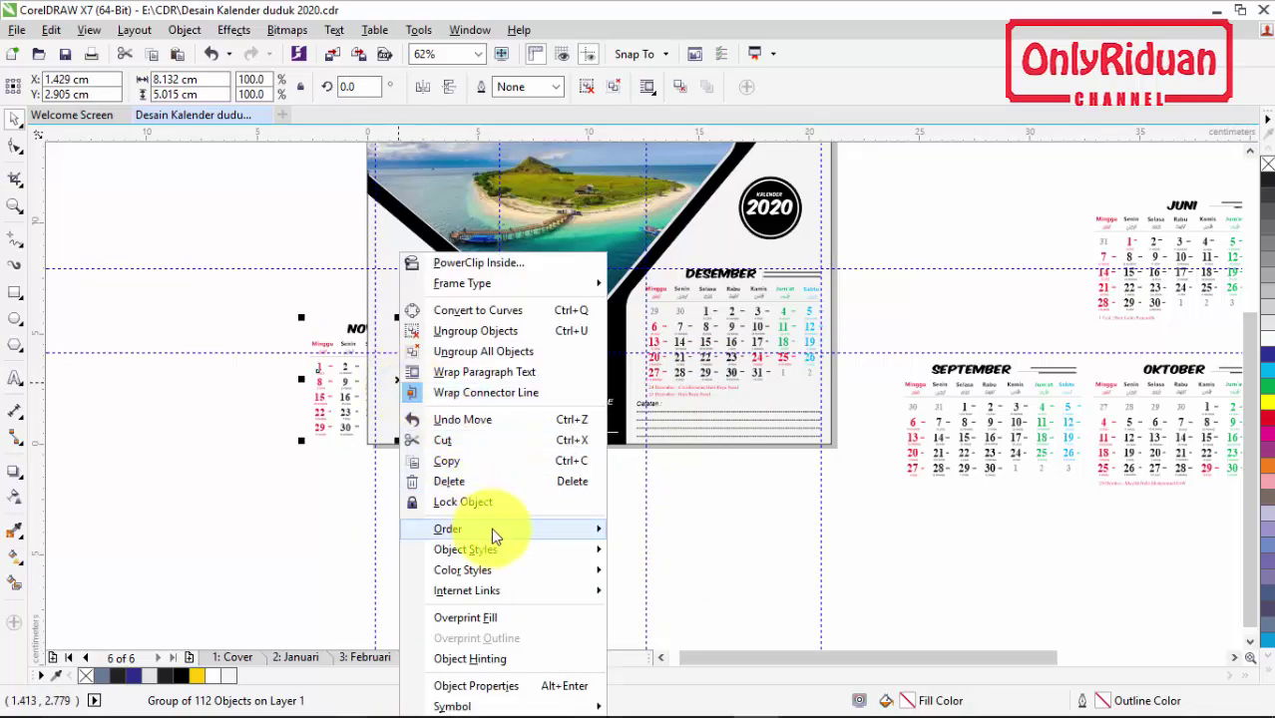
mouse_move(494, 529)
click(648, 524)
Step: Scale the November calendar down to about 5.77 × 3.56 cm and position it between the page's two leftmost vertical guides
scroll(341, 399, up, 2)
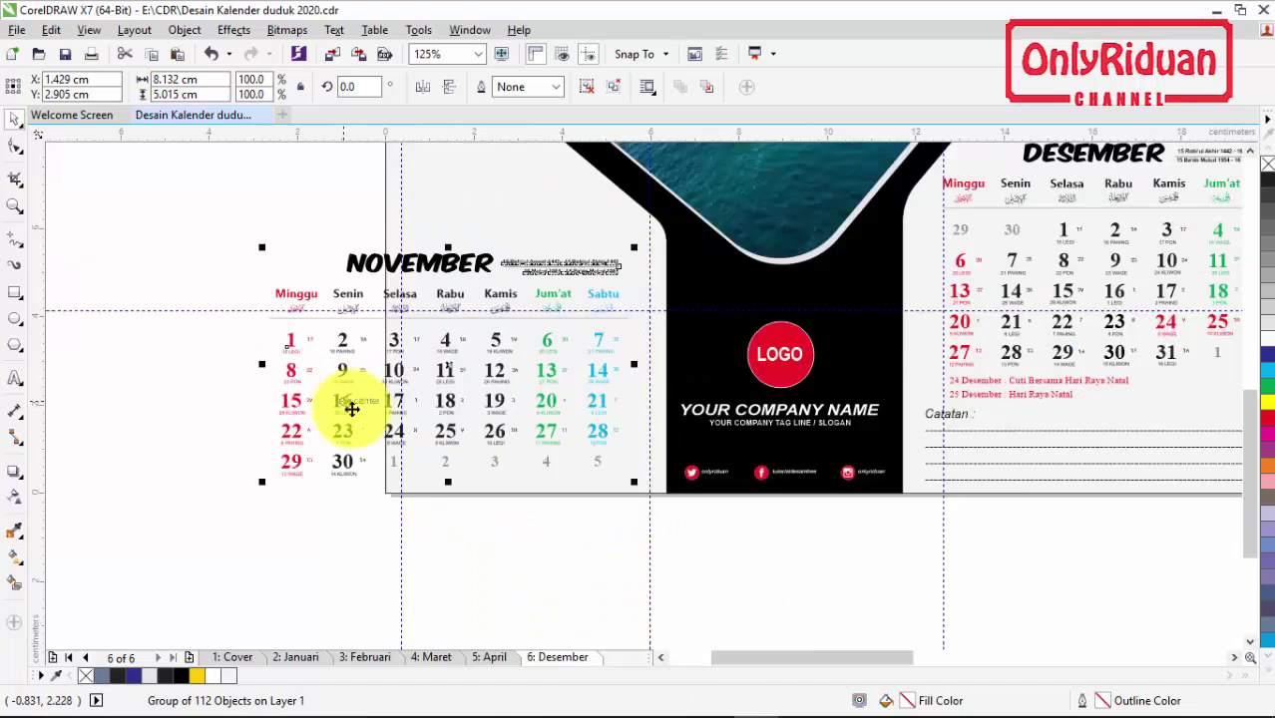
drag(264, 483, 386, 405)
drag(511, 328, 527, 434)
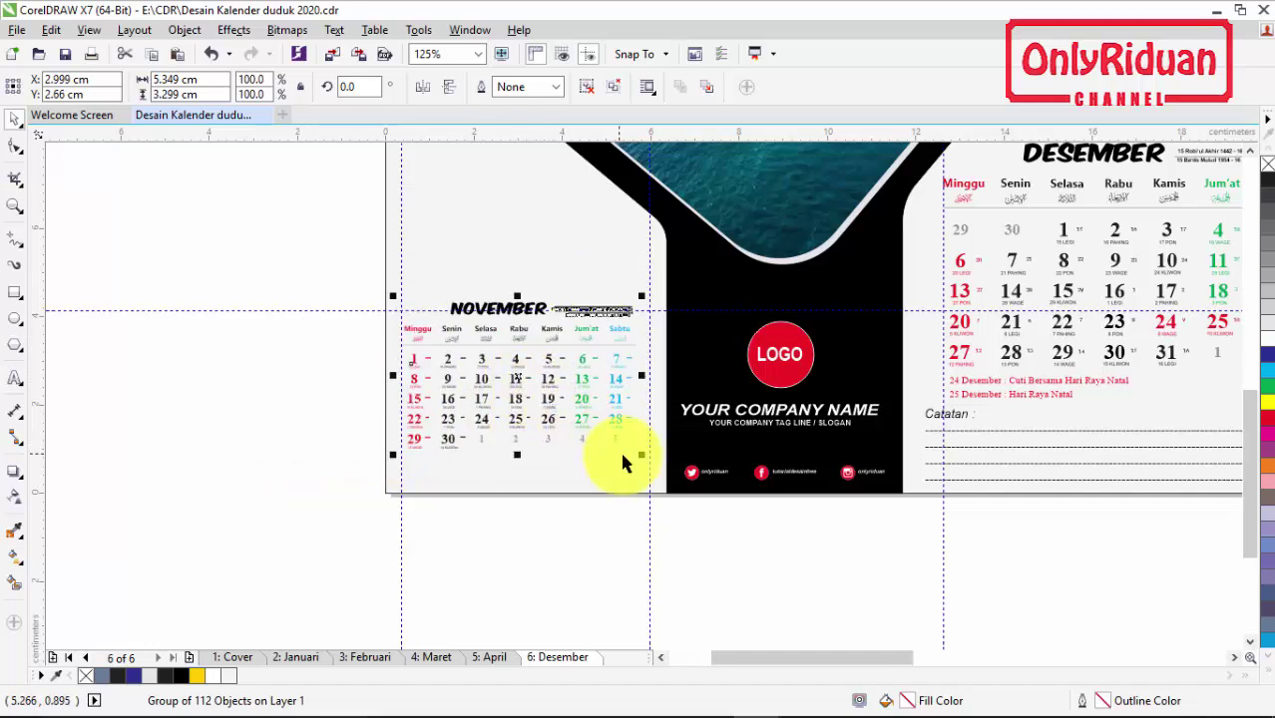
mouse_move(640, 458)
mouse_down()
mouse_move(649, 479)
mouse_move(661, 469)
mouse_up()
Step: Nudge the November calendar down to about Y 2.37 cm so its heading sits just below the horizontal guide
key(Down)
key(Down)
key(Down)
key(Down)
key(Down)
key(Down)
key(Down)
key(Down)
key(Down)
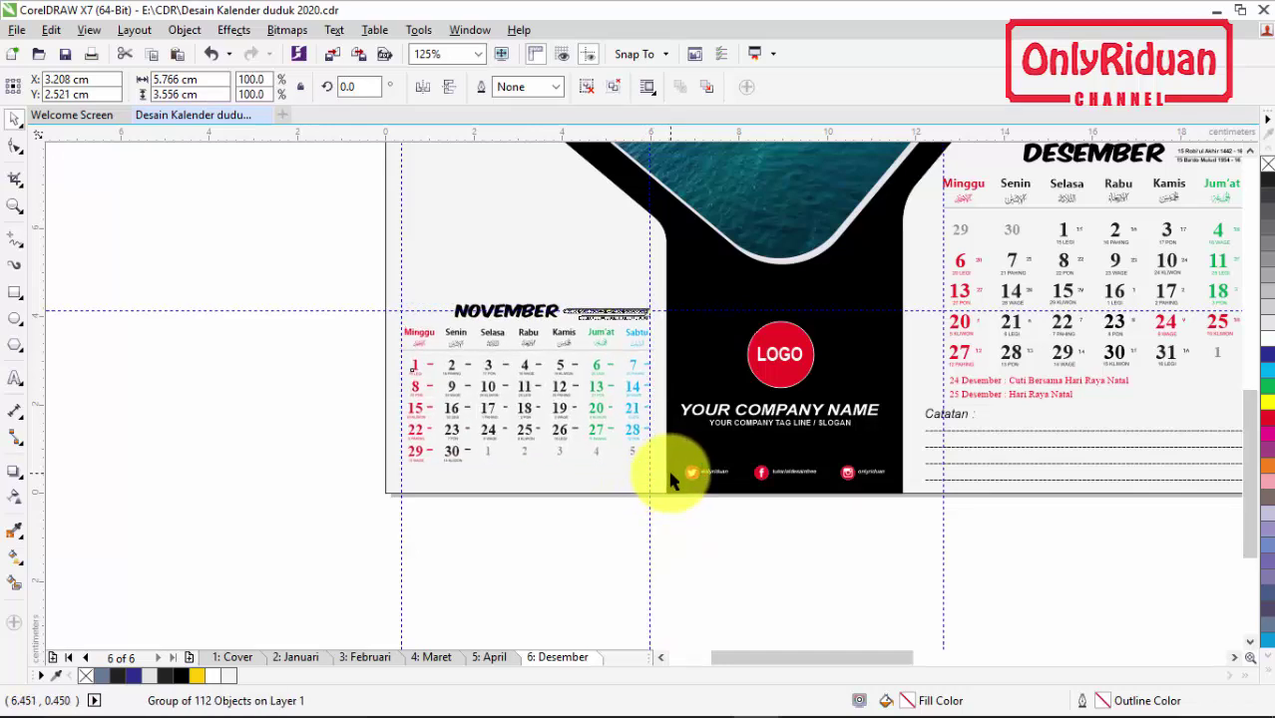
key(Down)
key(Down)
key(Down)
key(Down)
key(Down)
key(Down)
key(Down)
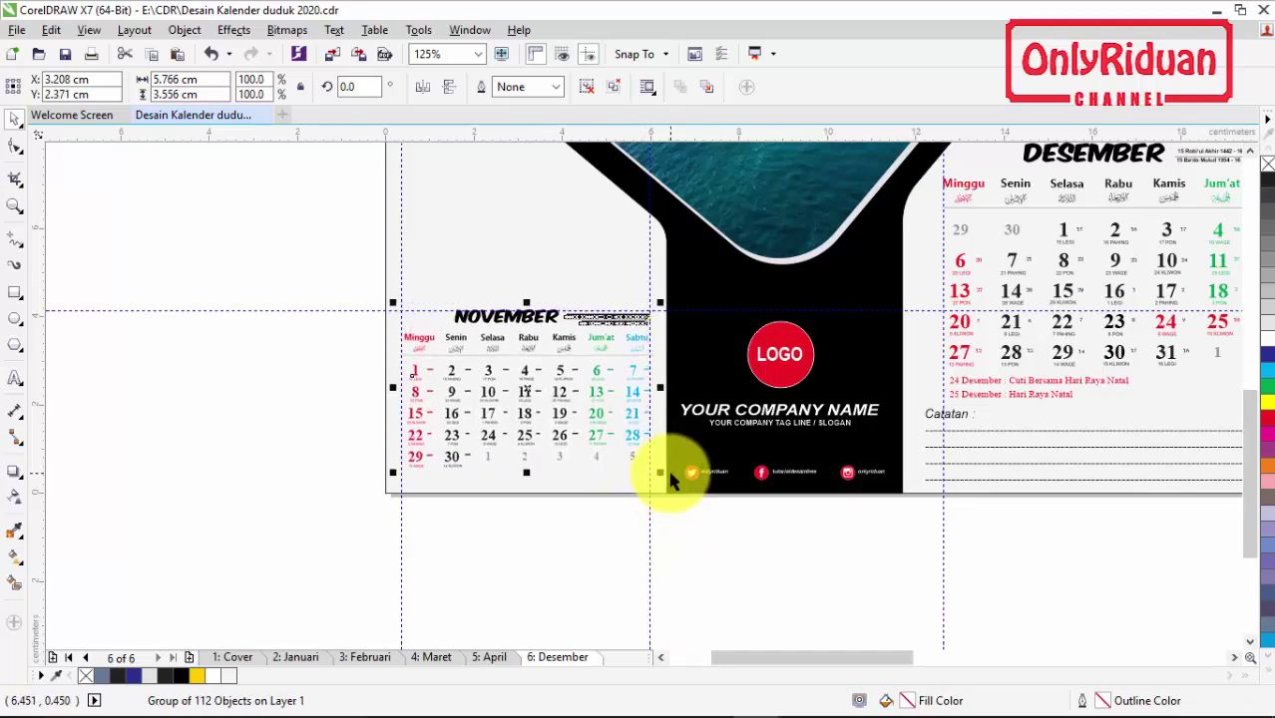
click(352, 373)
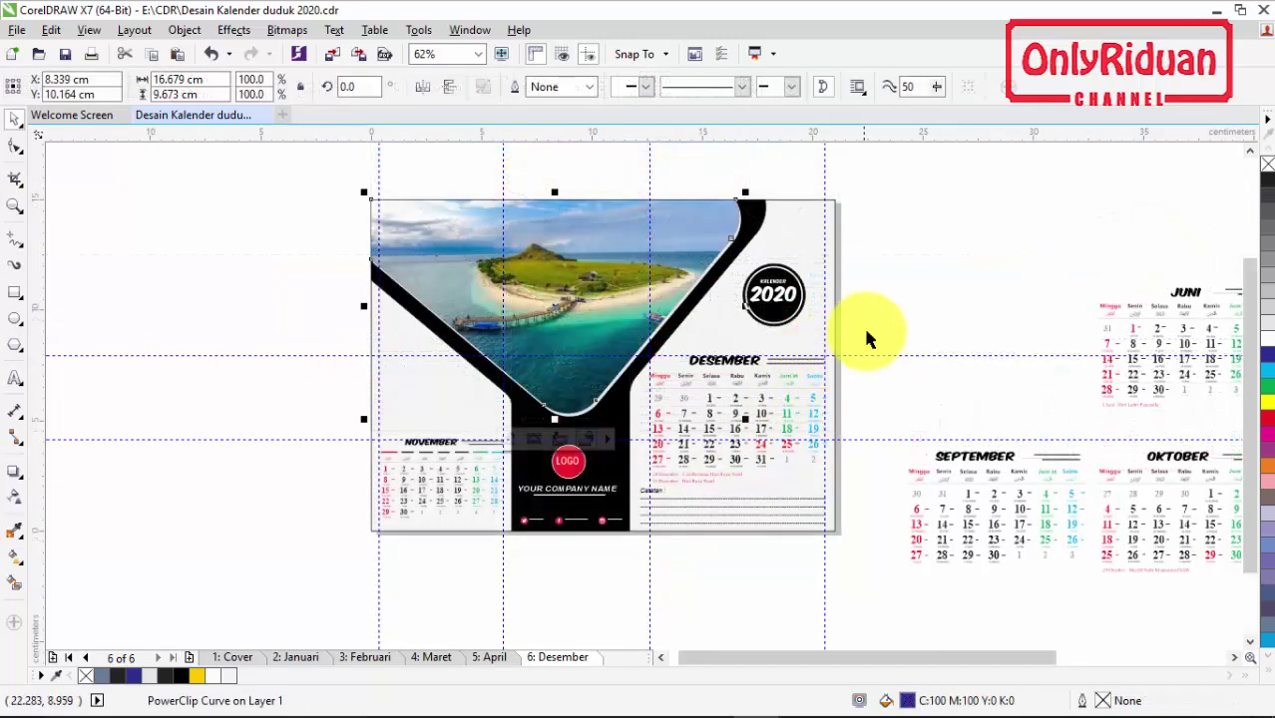
click(867, 331)
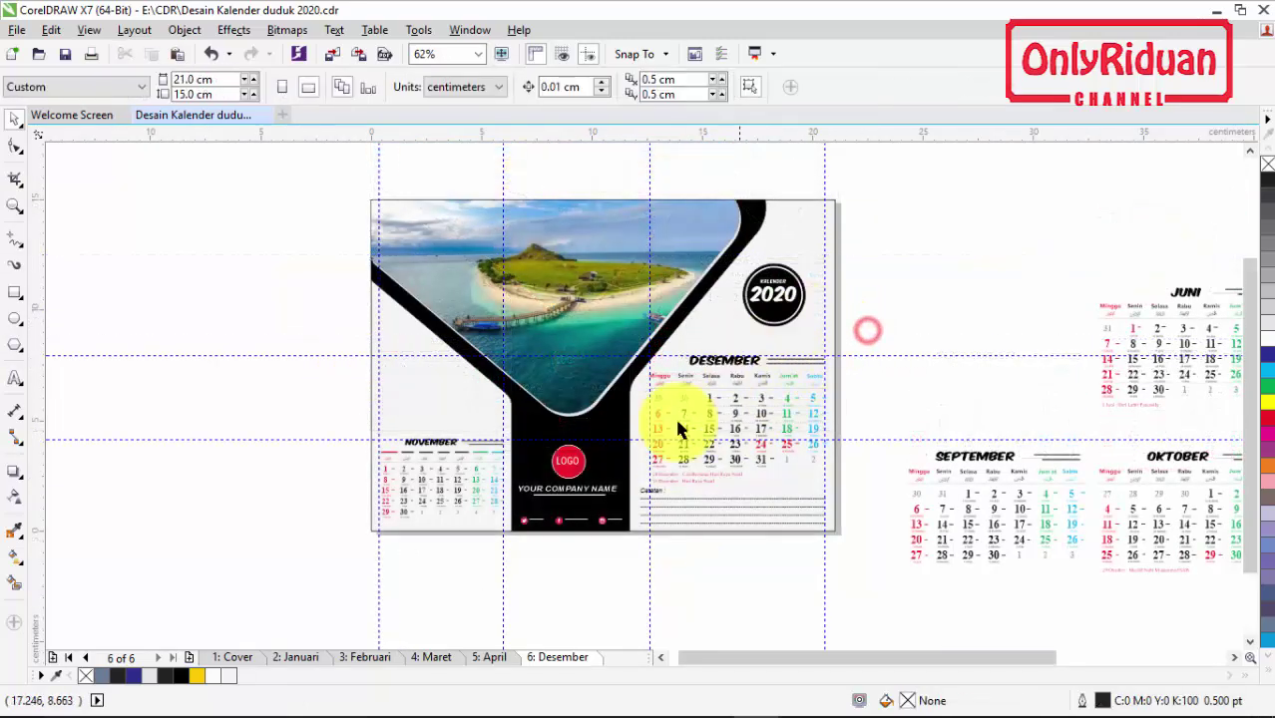
click(783, 299)
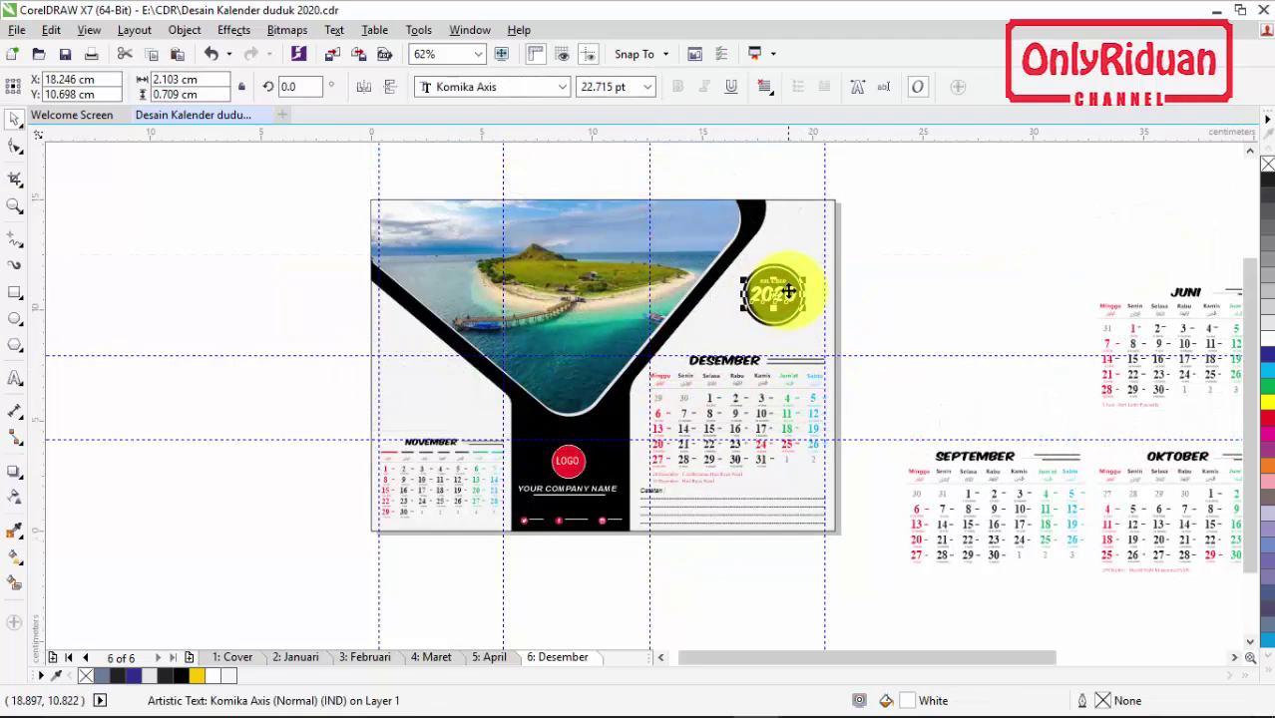
scroll(783, 299, up, 3)
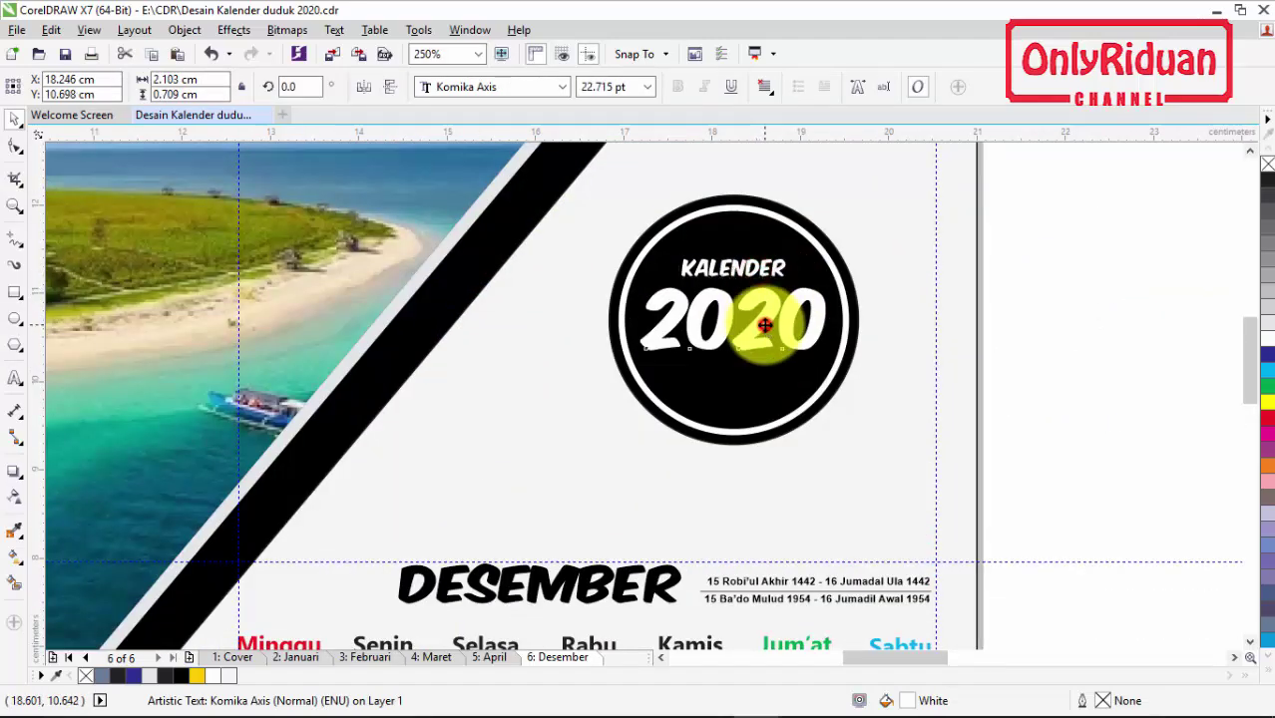
scroll(768, 319, down, 2)
scroll(768, 319, down, 2)
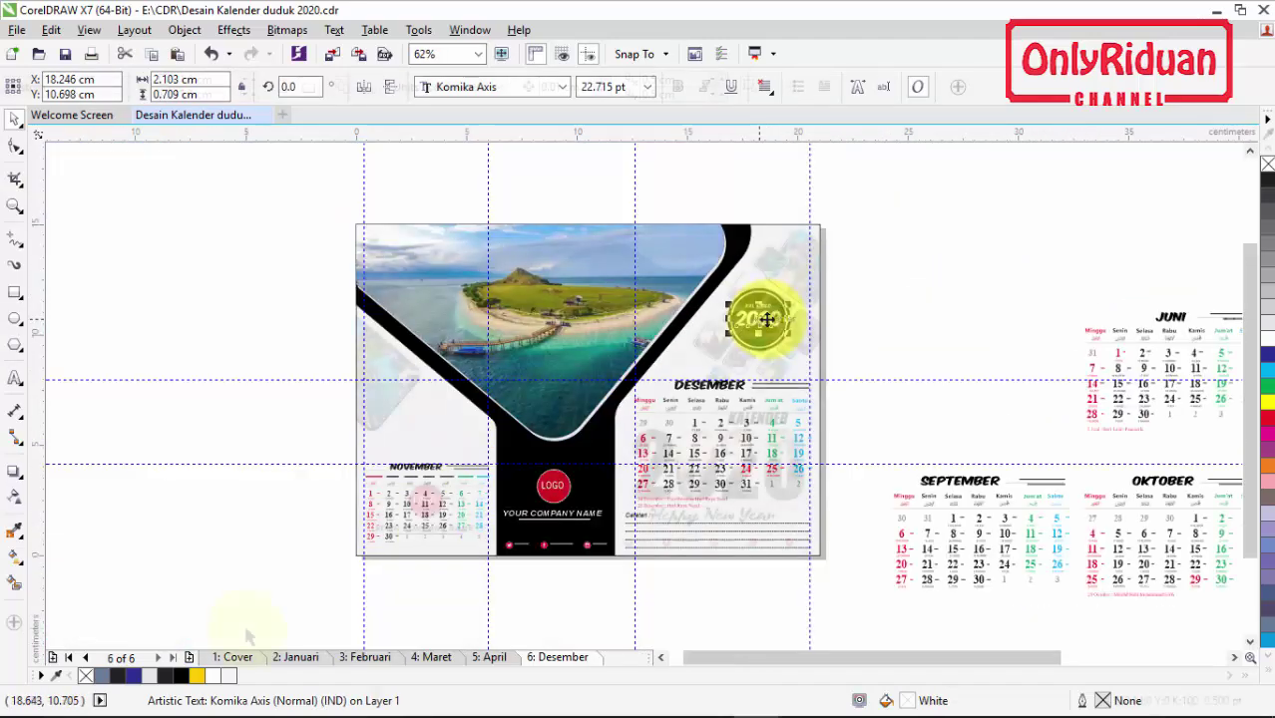